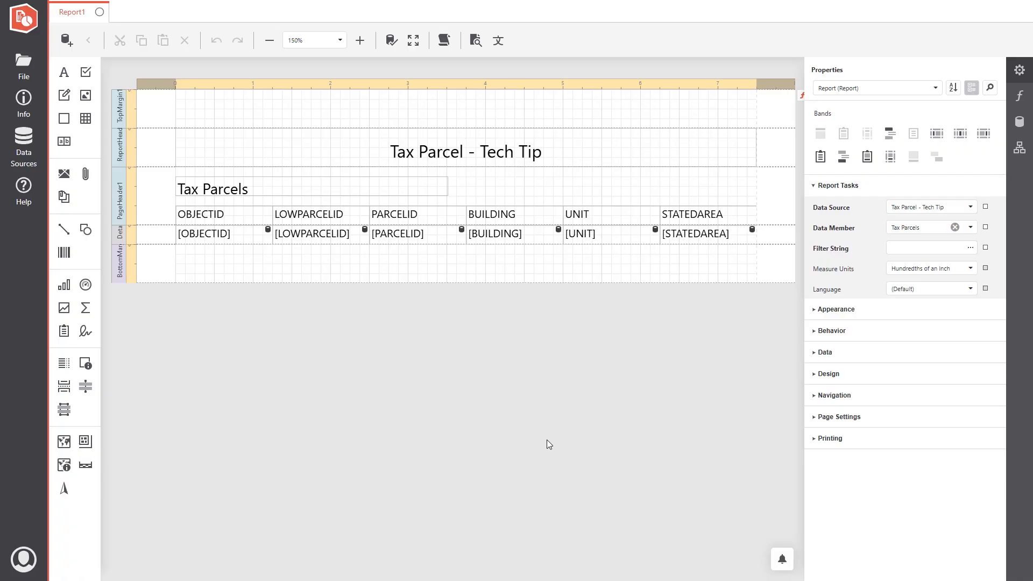
Save the report with the title "Tax Parcel Report - Tech Tip".
key(ctrl+s)
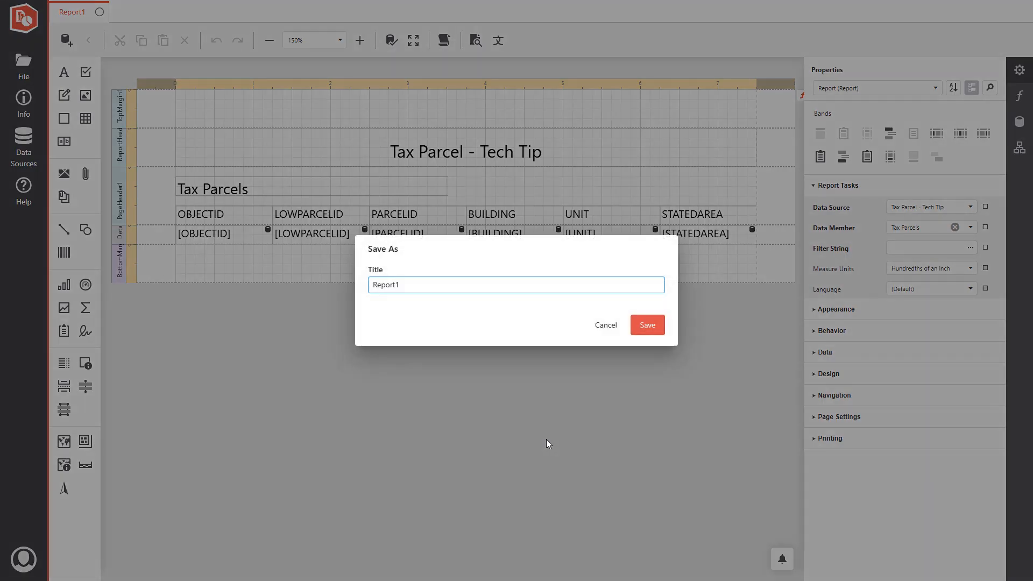
key(ctrl+a)
text(Tax Parcel Report - Tech Tip)
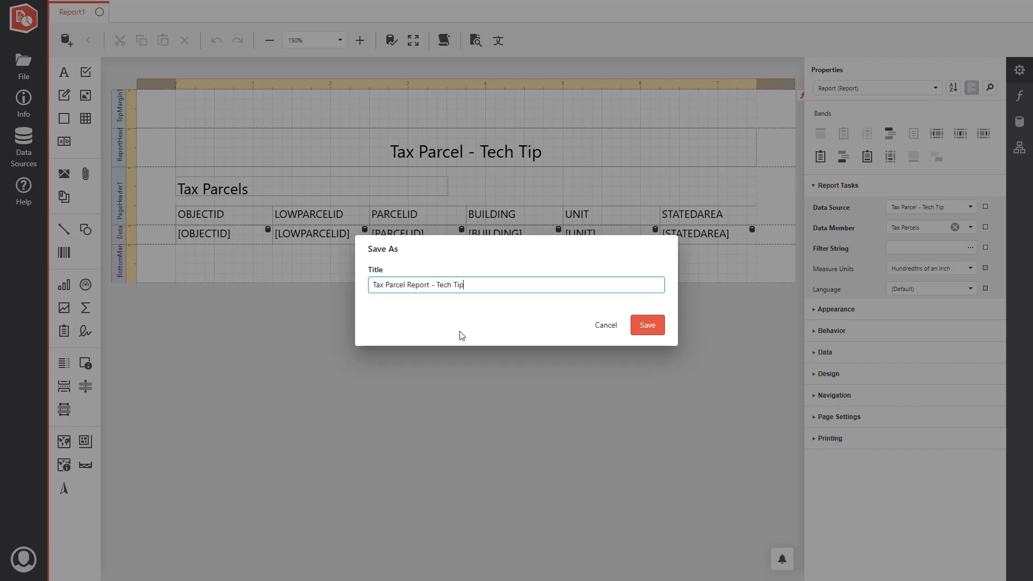
click(643, 327)
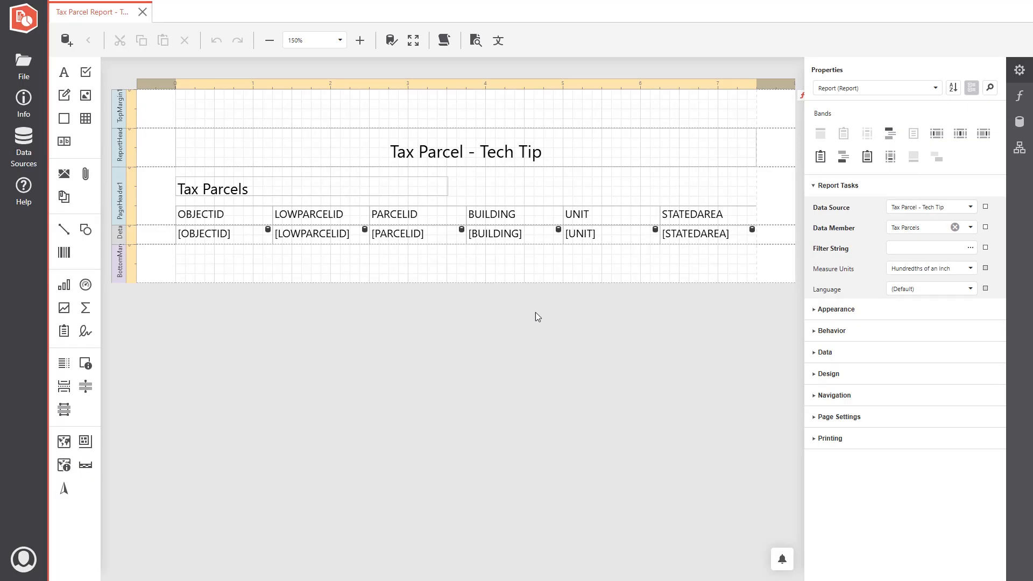
Open the saved report's item page in ArcGIS Enterprise, examine its sharing level options and dismiss them.
click(24, 102)
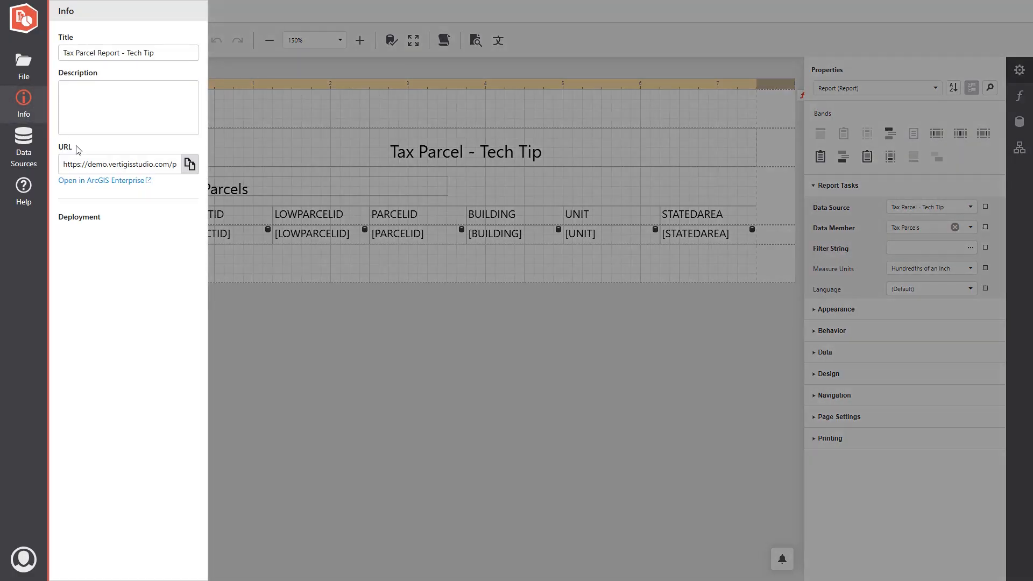
click(91, 181)
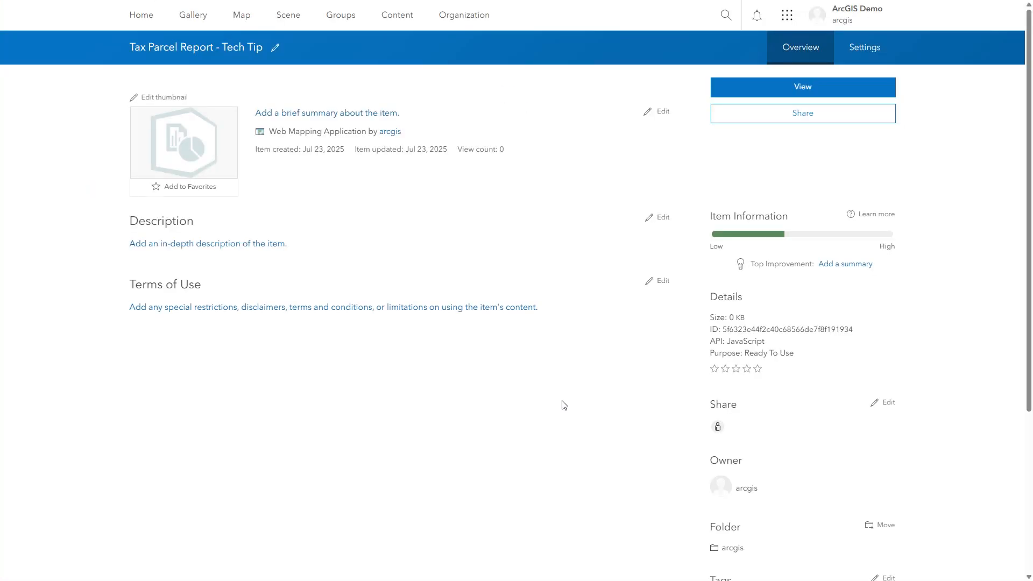
click(884, 405)
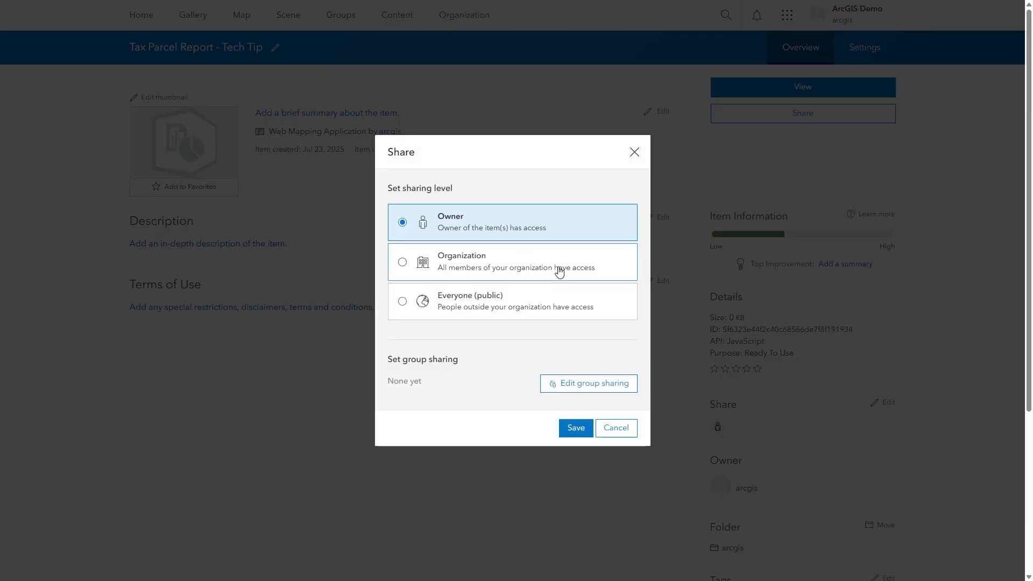
click(614, 428)
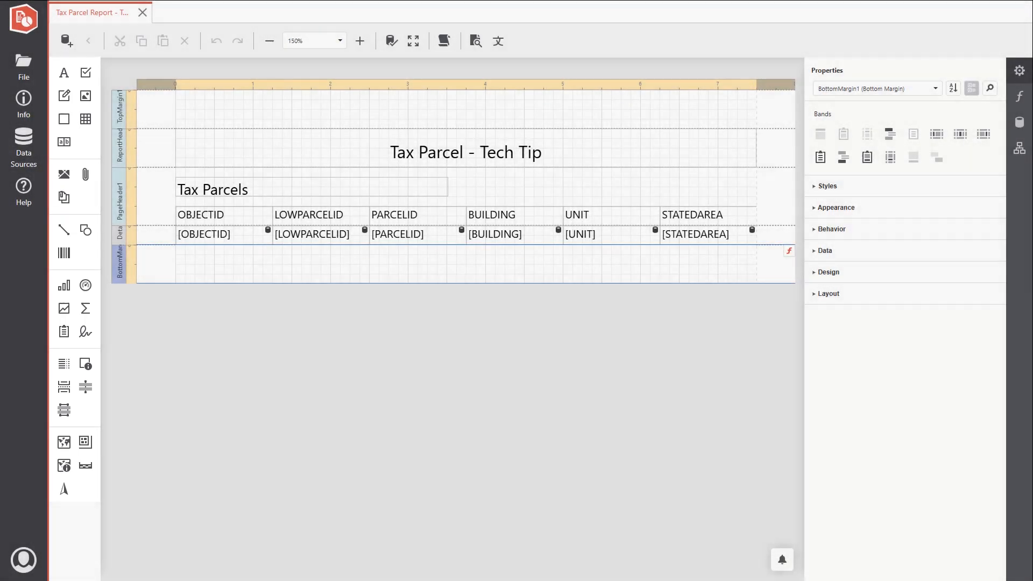
Place a label, a picture box and a chart in the report header area.
drag(63, 72, 195, 137)
drag(85, 96, 297, 141)
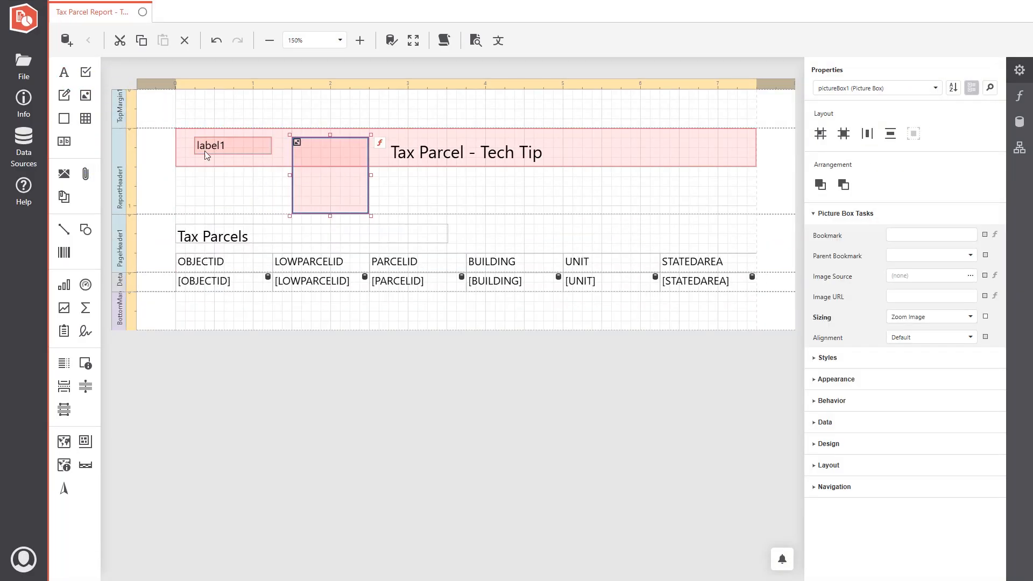
drag(63, 284, 401, 183)
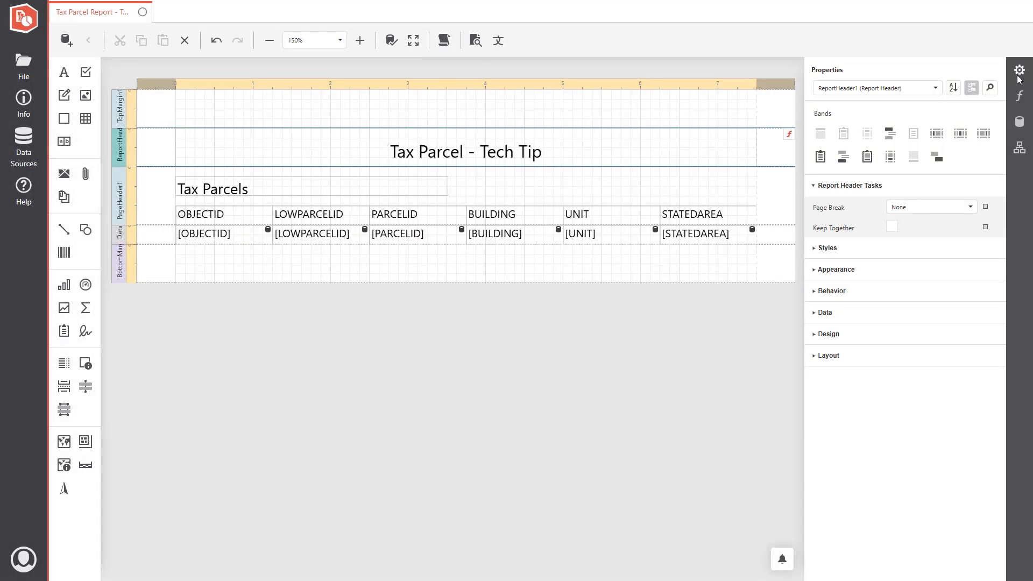
List the data source's Tax Parcels fields and enlarge the Detail band to about 1.2 inches tall.
click(1020, 122)
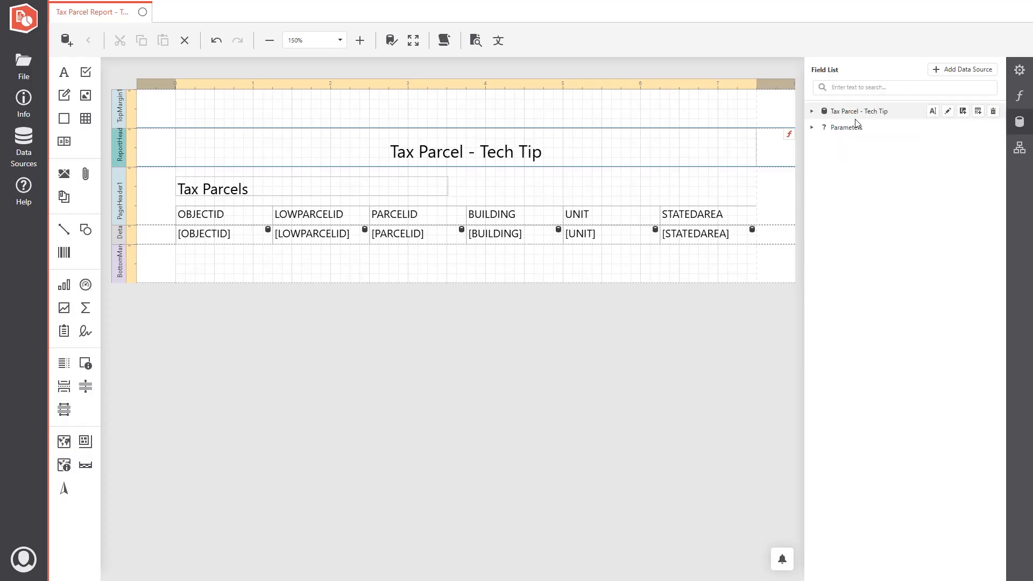
click(811, 112)
click(823, 128)
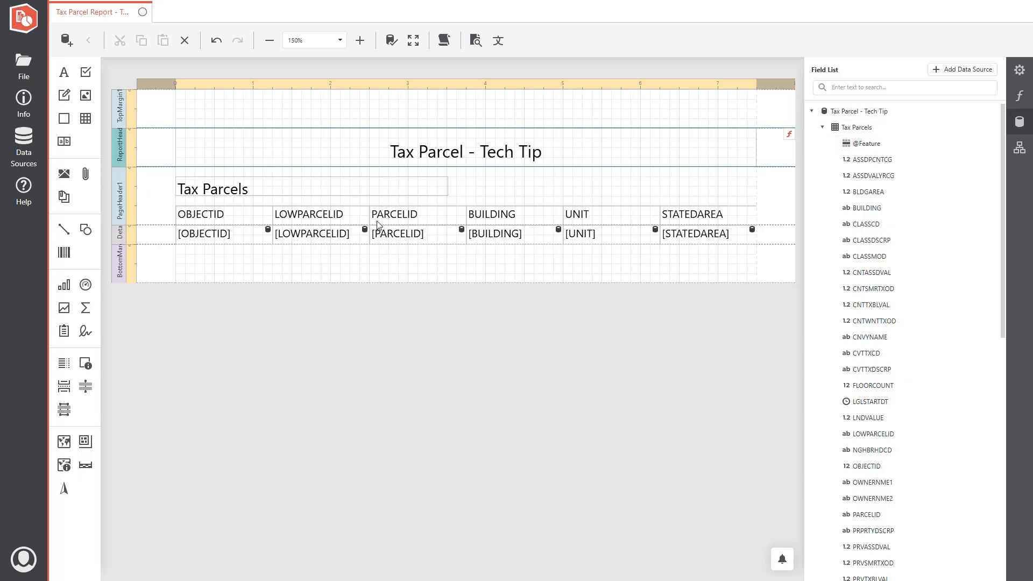
click(155, 244)
drag(155, 245, 157, 320)
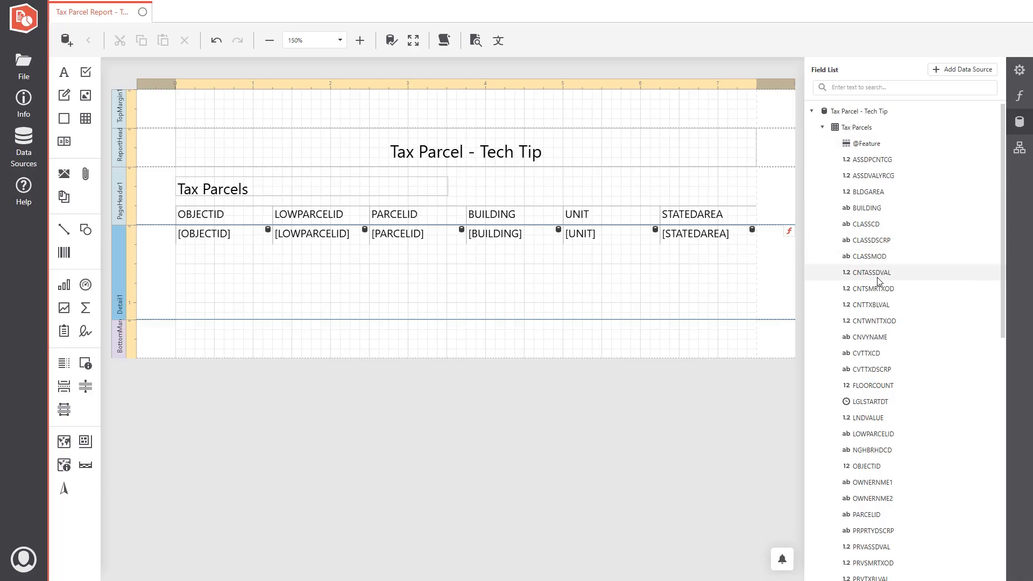
Add the six fields from BLDGAREA through CNTASSDVAL as a new row below the existing row in the Detail band.
scroll(876, 291, down, 4)
scroll(876, 297, up, 4)
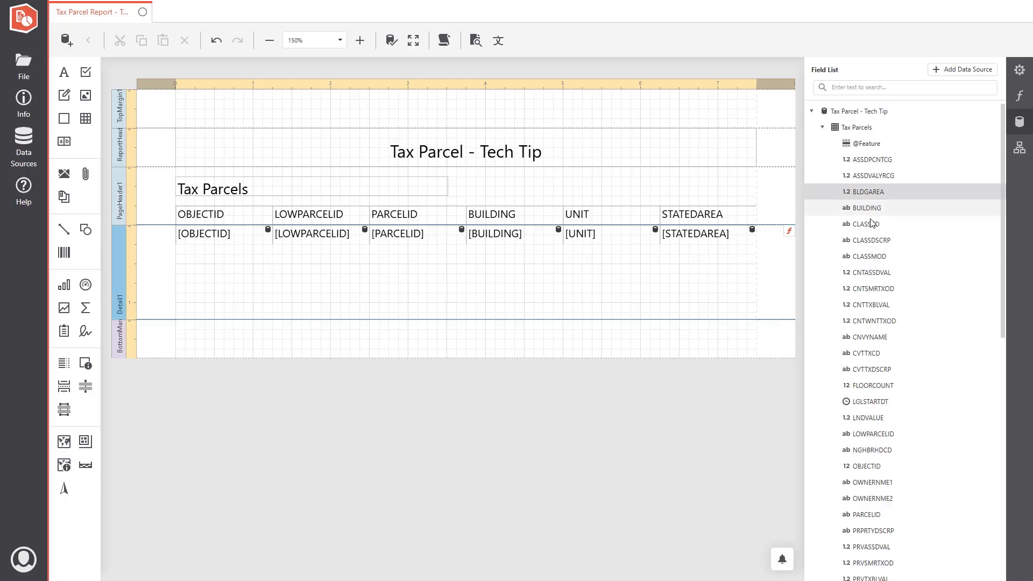
shift+click(873, 272)
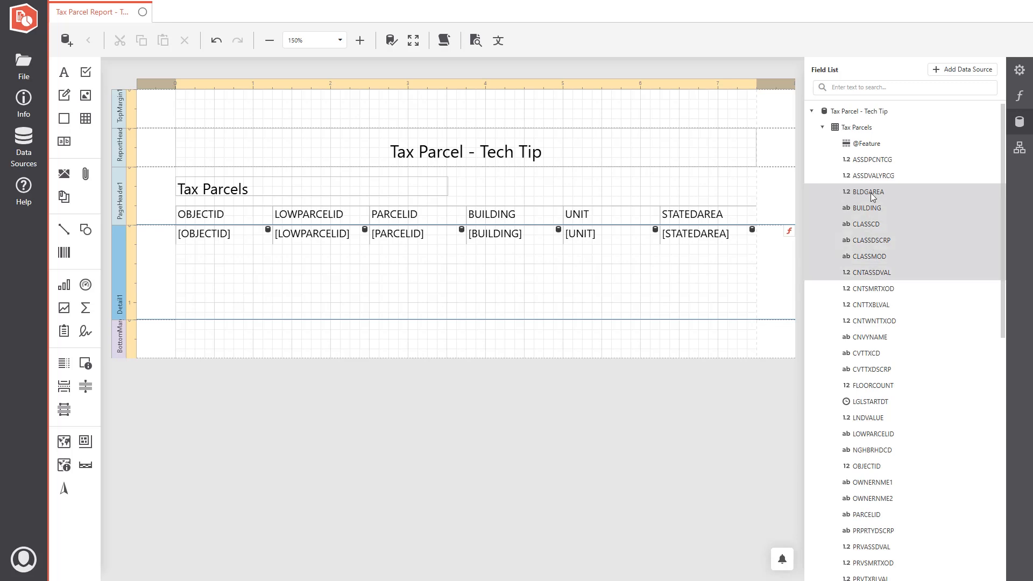
drag(873, 197, 182, 269)
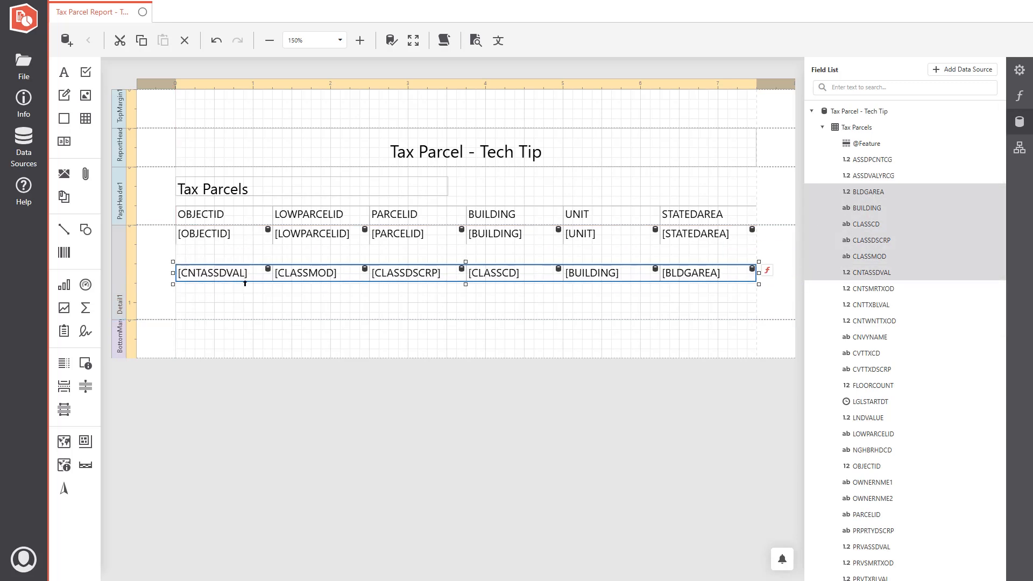
click(254, 295)
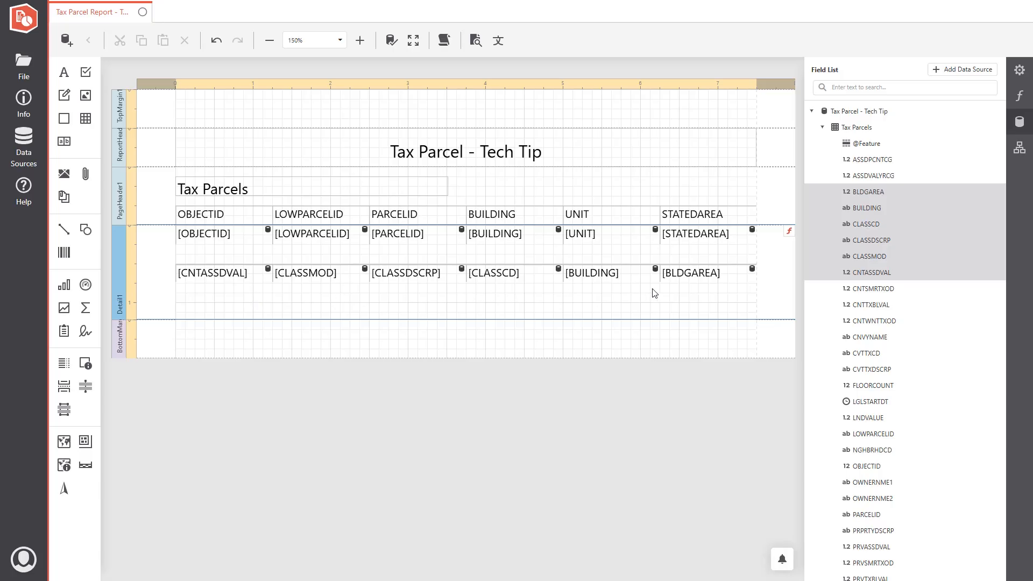
Collapse the Tax Parcel - Tech Tip data source and list the report's parameters.
click(813, 112)
click(812, 127)
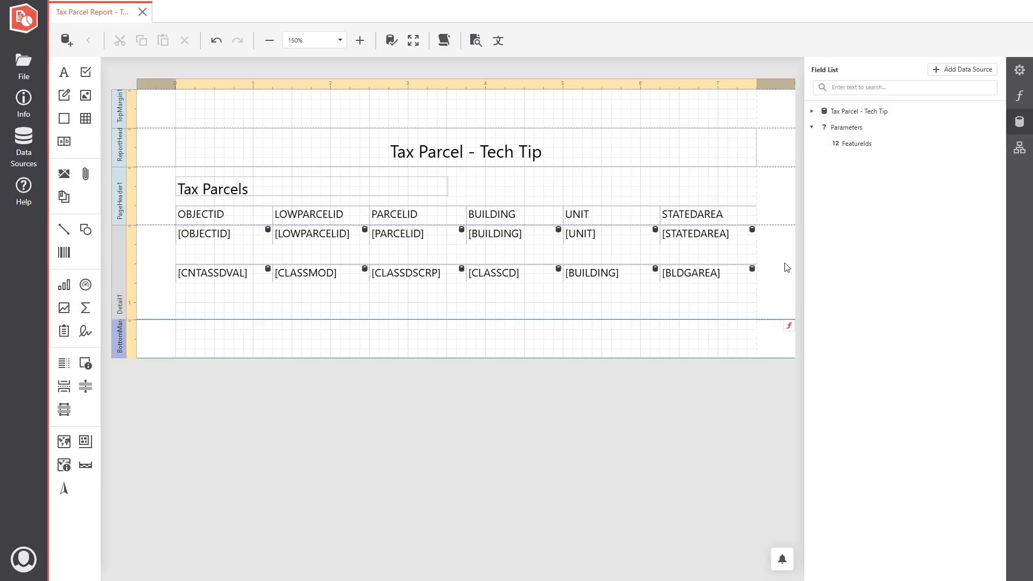
Delete the lower row of fields, CNTASSDVAL through BLDGAREA, from the Detail band.
click(757, 273)
key(Delete)
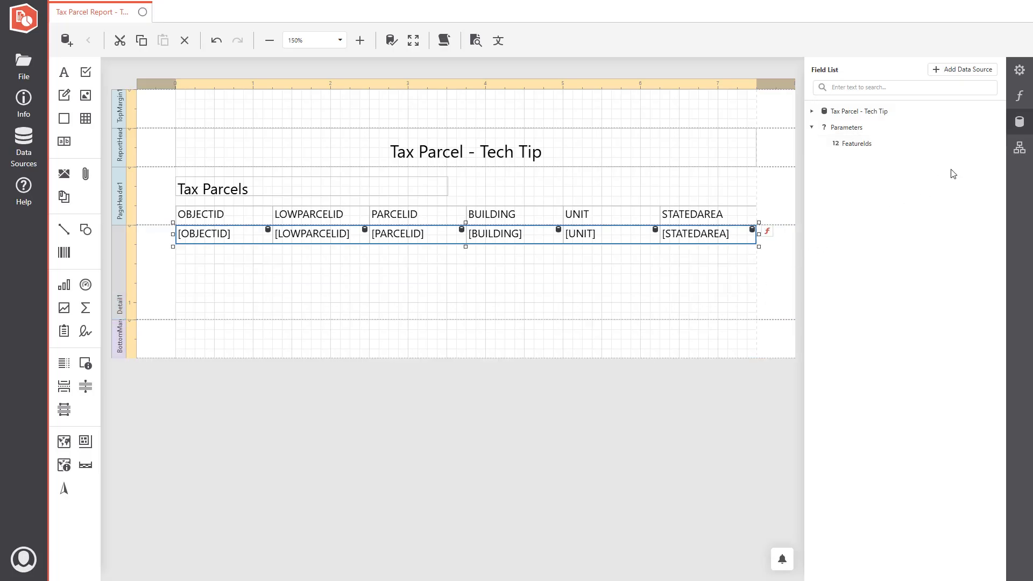
Edit the FeatureIds parameter and add 51310 as its first value.
click(982, 144)
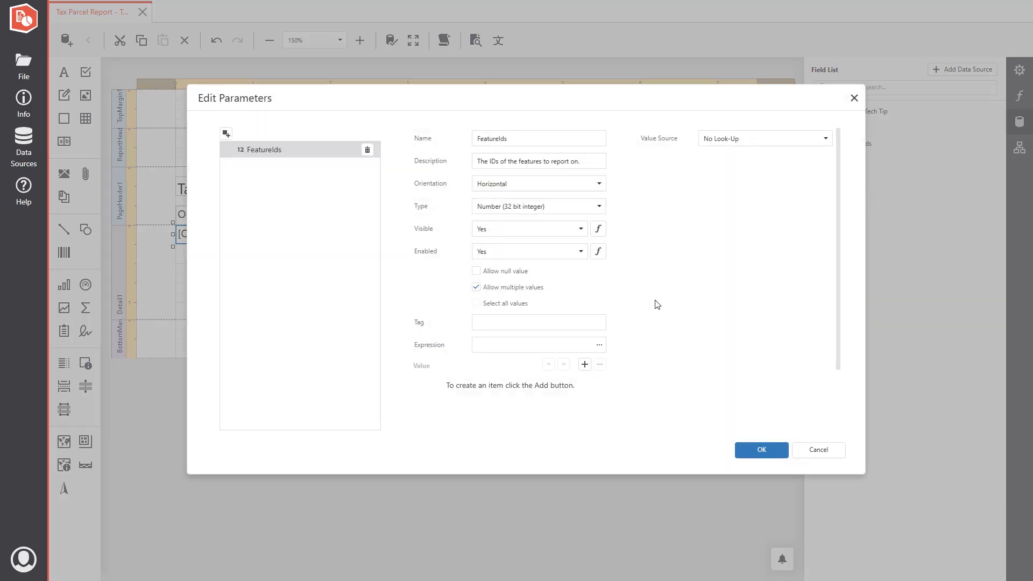
scroll(646, 307, down, 1)
click(590, 339)
click(575, 349)
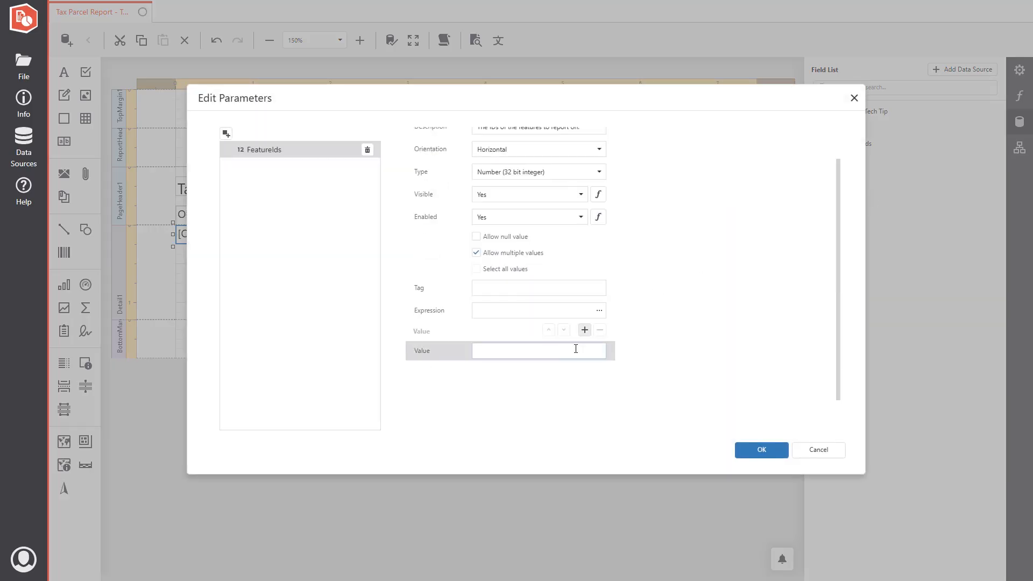
text(51)
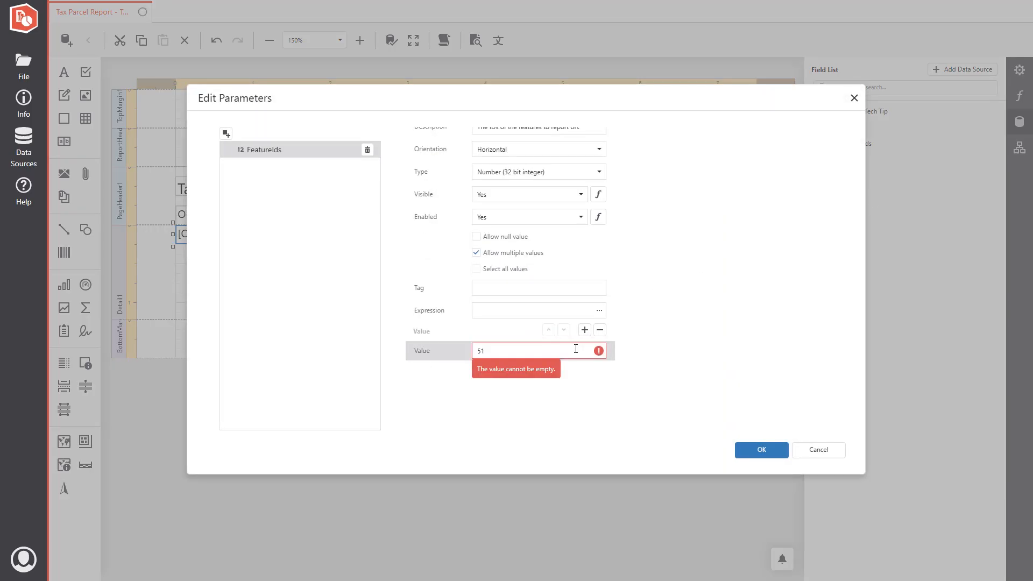
text(310)
Add the values 50915 and 50913 to the FeatureIds parameter and apply the changes.
click(585, 330)
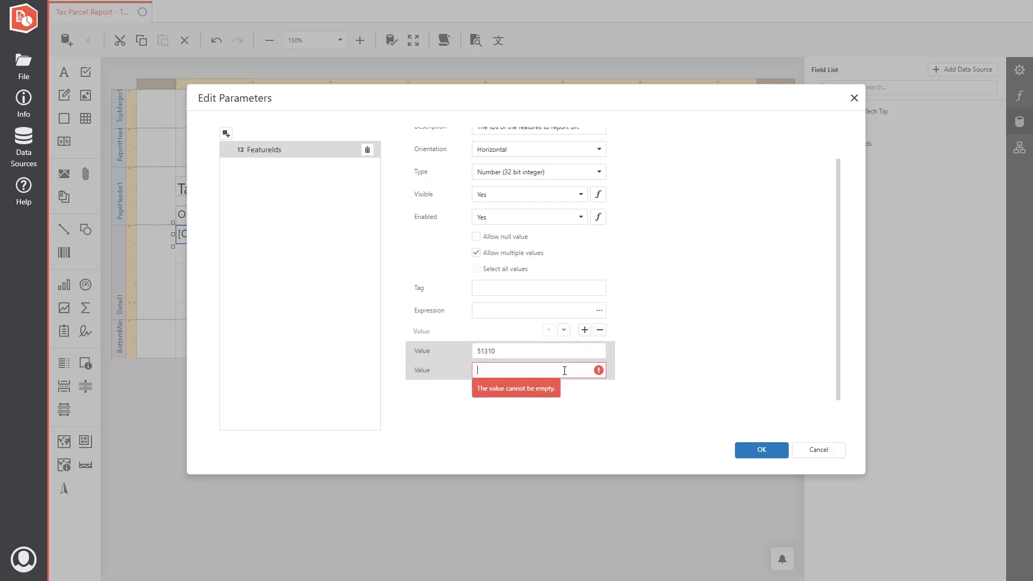
click(562, 370)
text(50915)
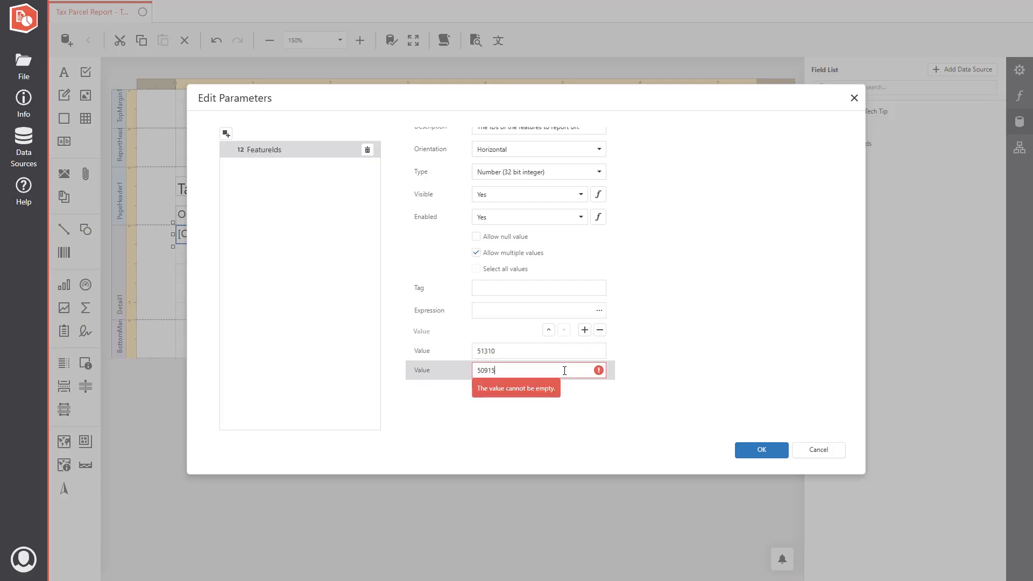
click(585, 330)
click(548, 389)
text(50913)
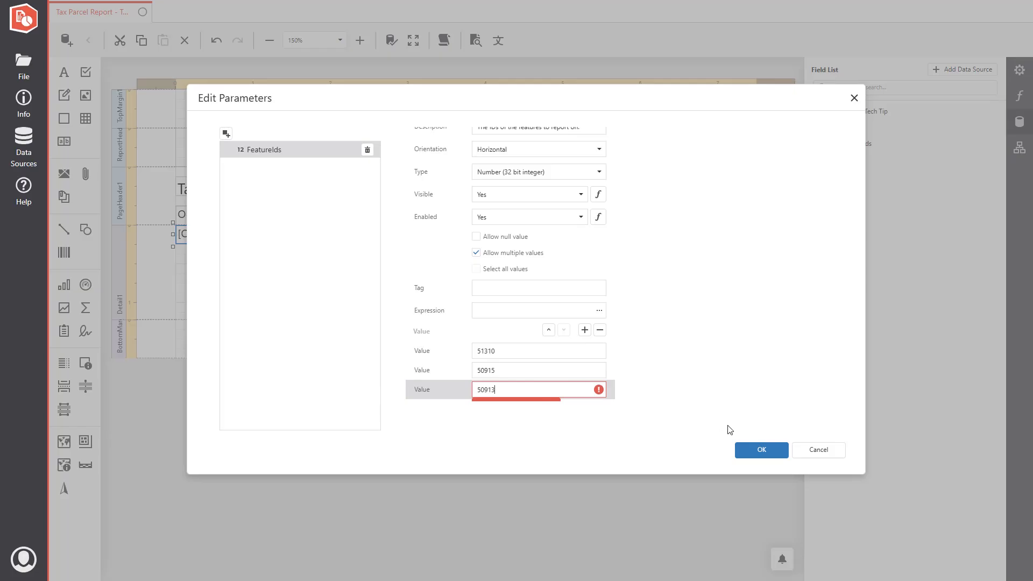
click(761, 449)
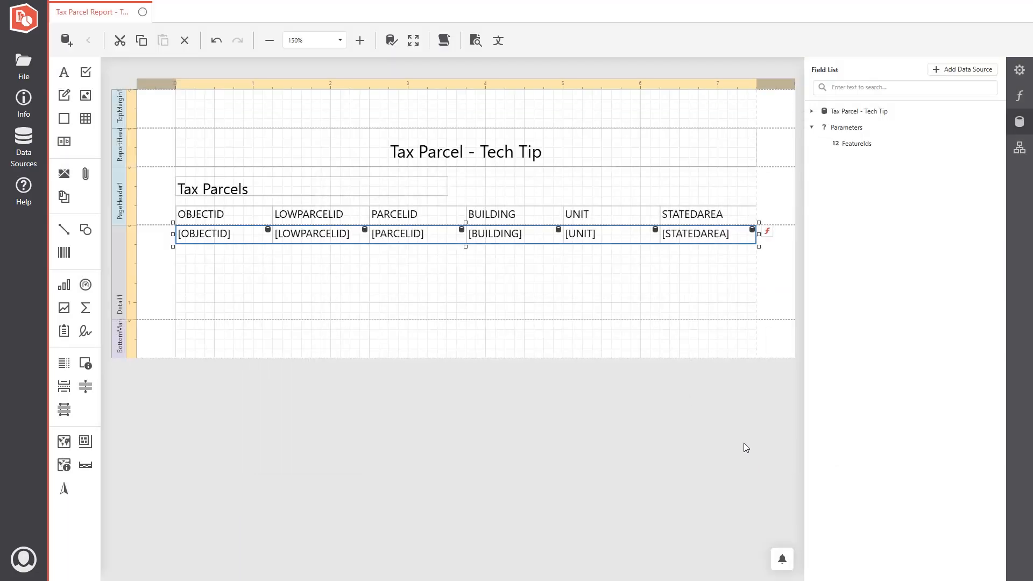
Run a PDF preview of the report for FeatureIds 51310, 50915 and 50913.
click(476, 42)
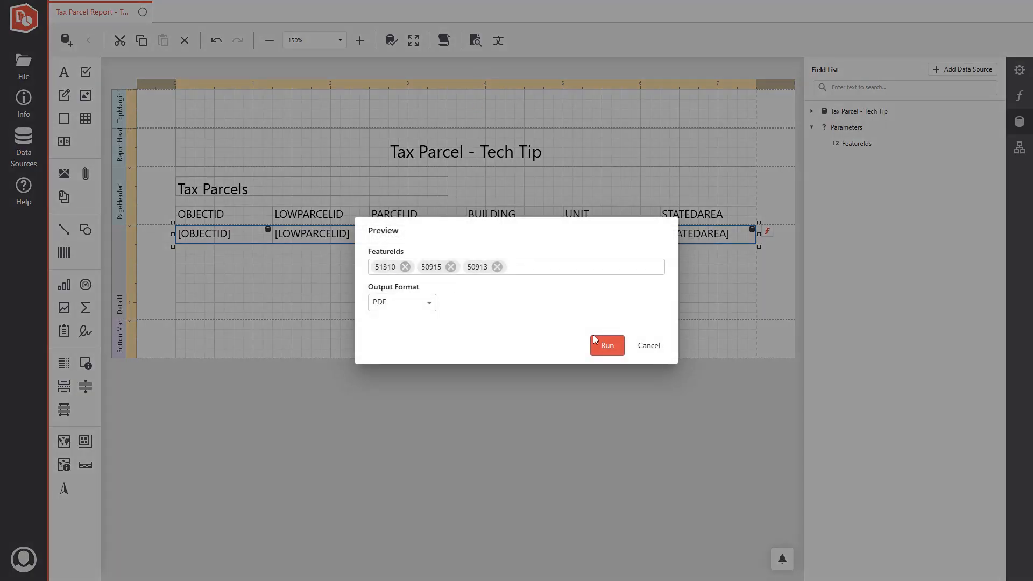
click(607, 346)
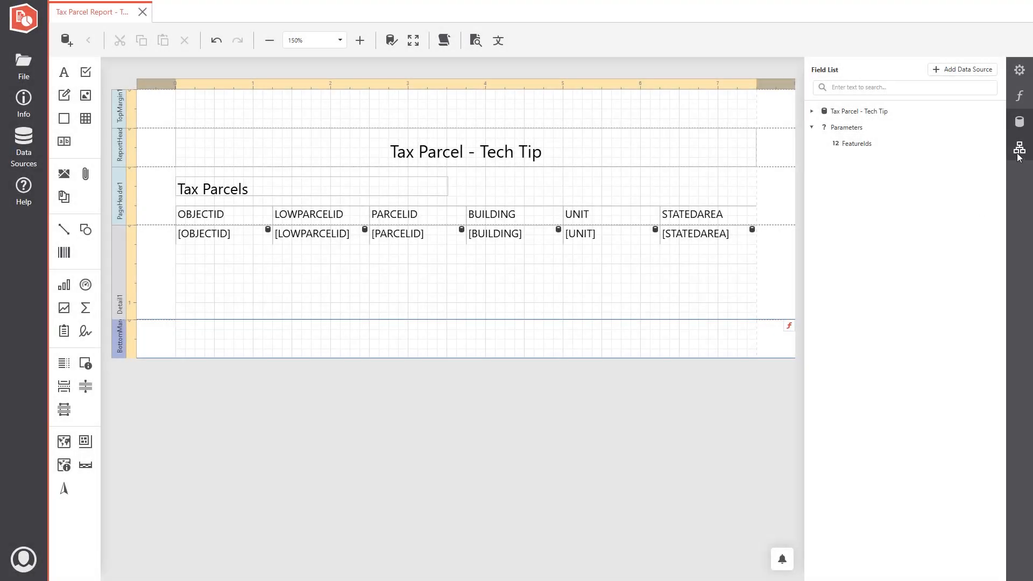
Examine the report's element hierarchy, including the report header, the page header and the cells of the Detail band's table.
click(1019, 151)
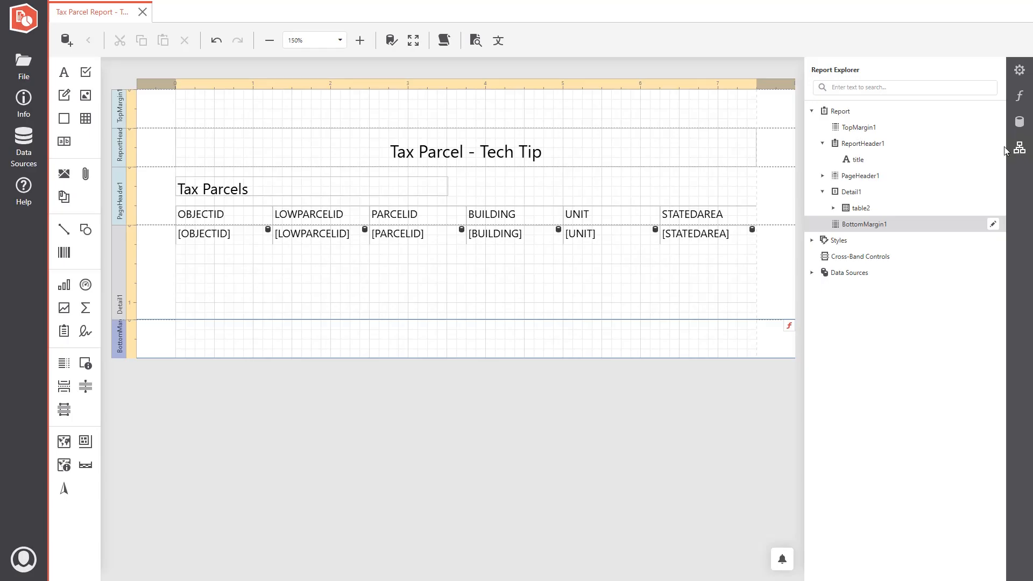
click(963, 110)
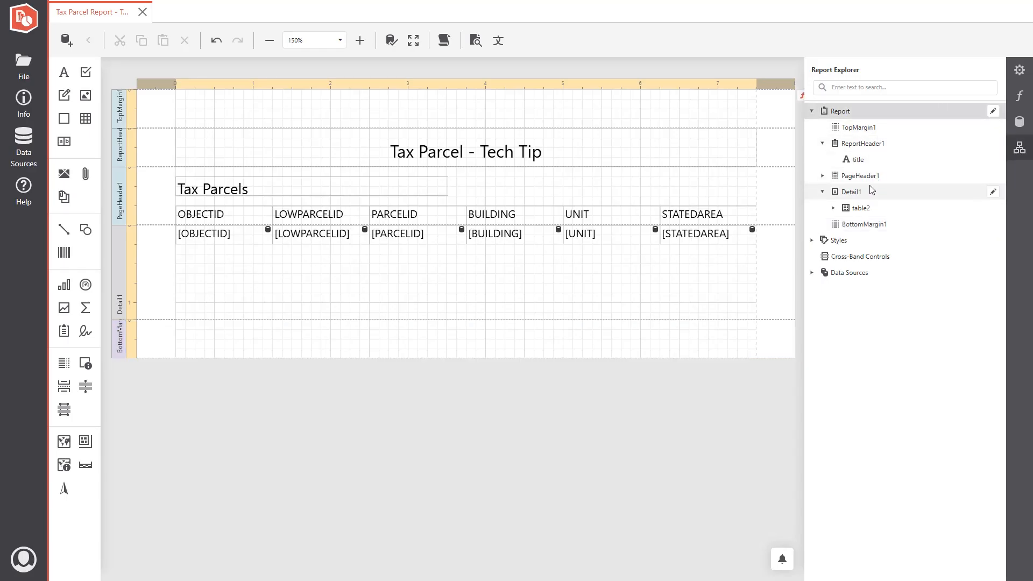
click(861, 143)
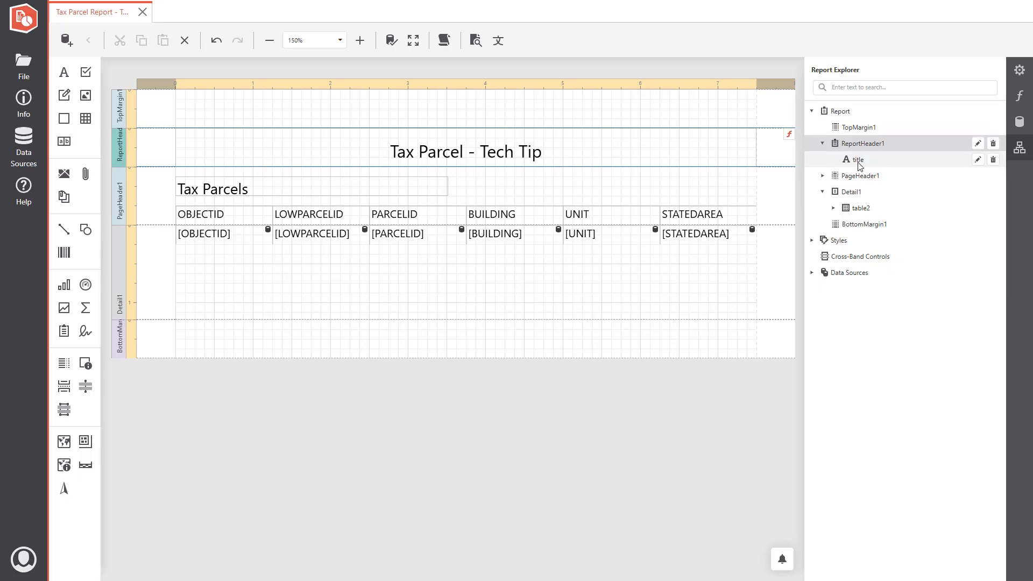
click(823, 176)
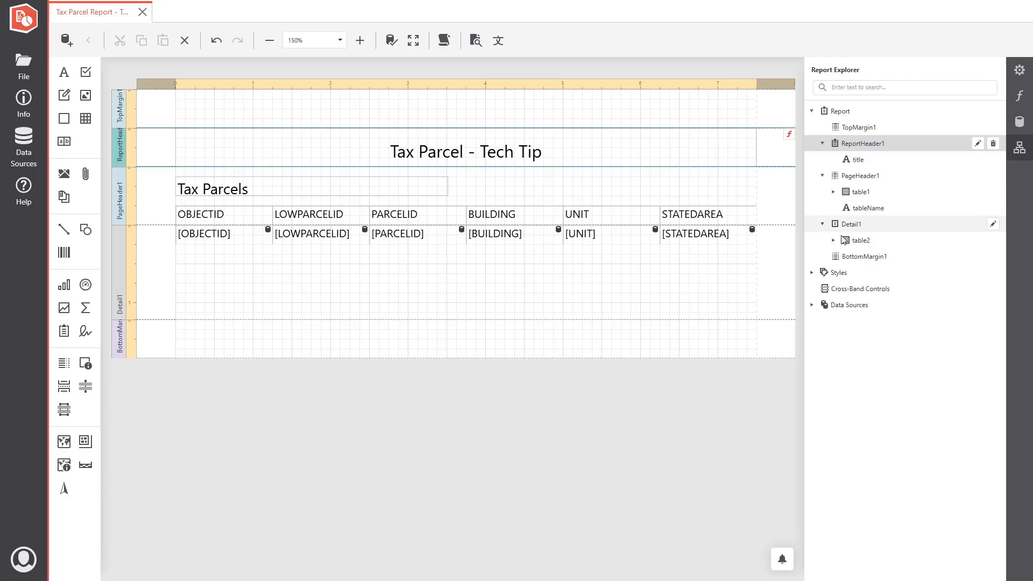
click(858, 227)
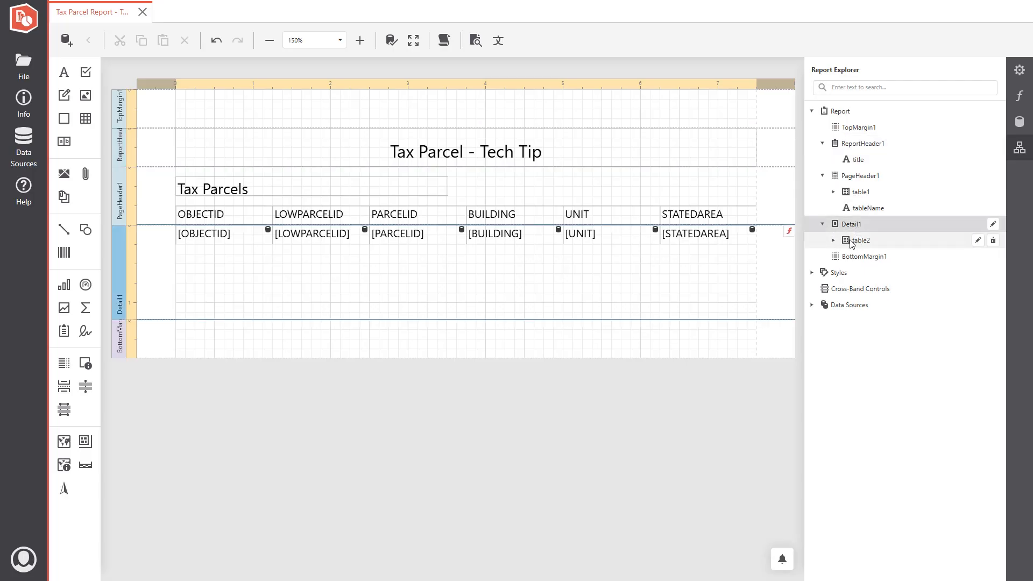
click(834, 240)
click(844, 256)
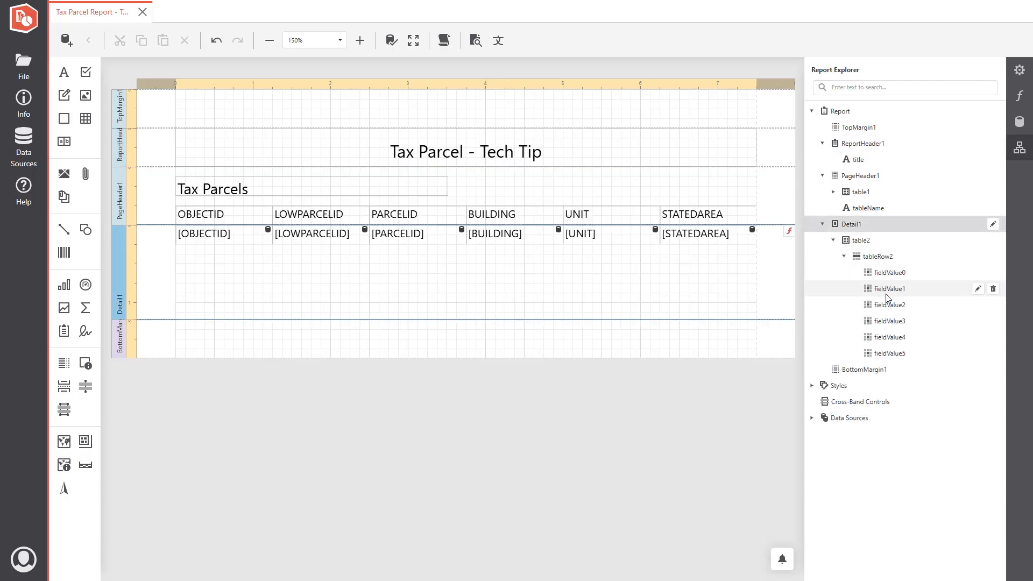
Search the report's element hierarchy for "table1".
click(878, 89)
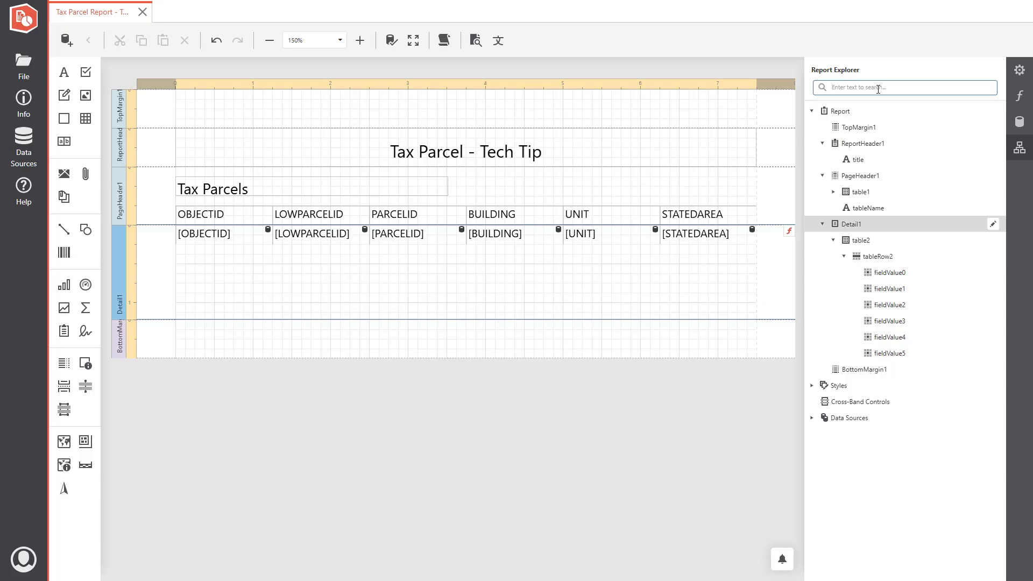
text(table1)
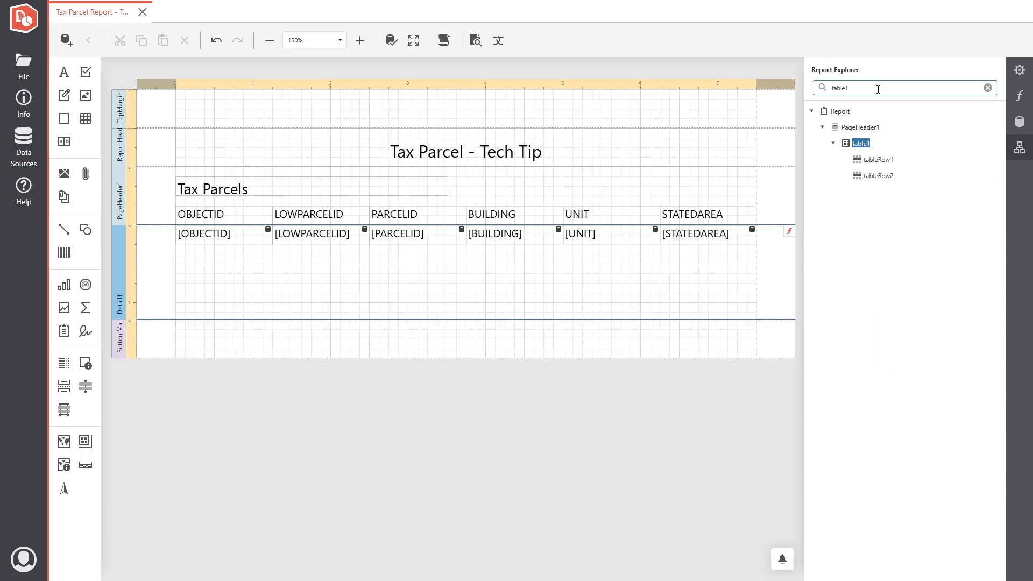
Select the page header's table1 in the report hierarchy, clear the search, and show the properties of the whole report.
click(881, 150)
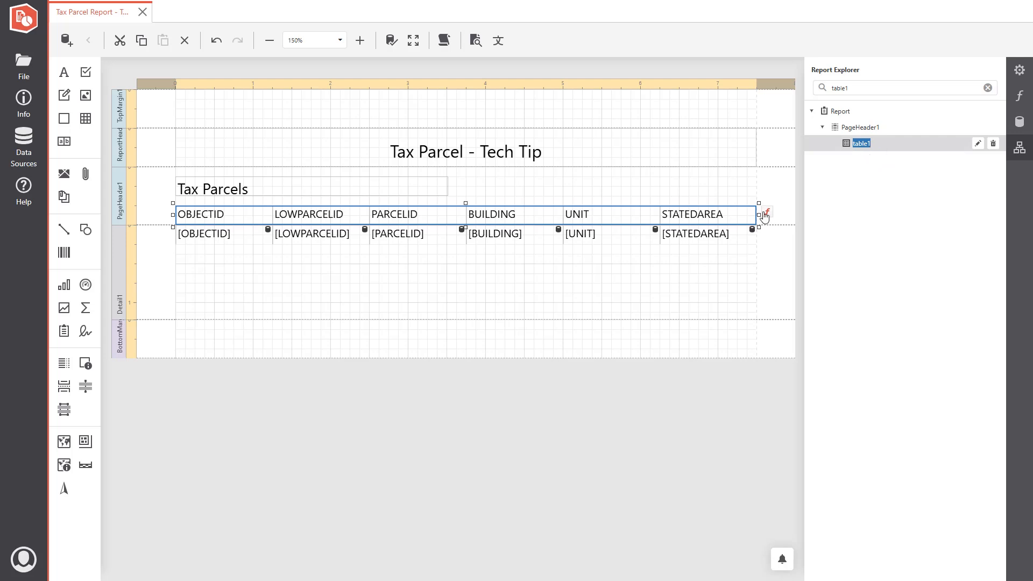
click(988, 89)
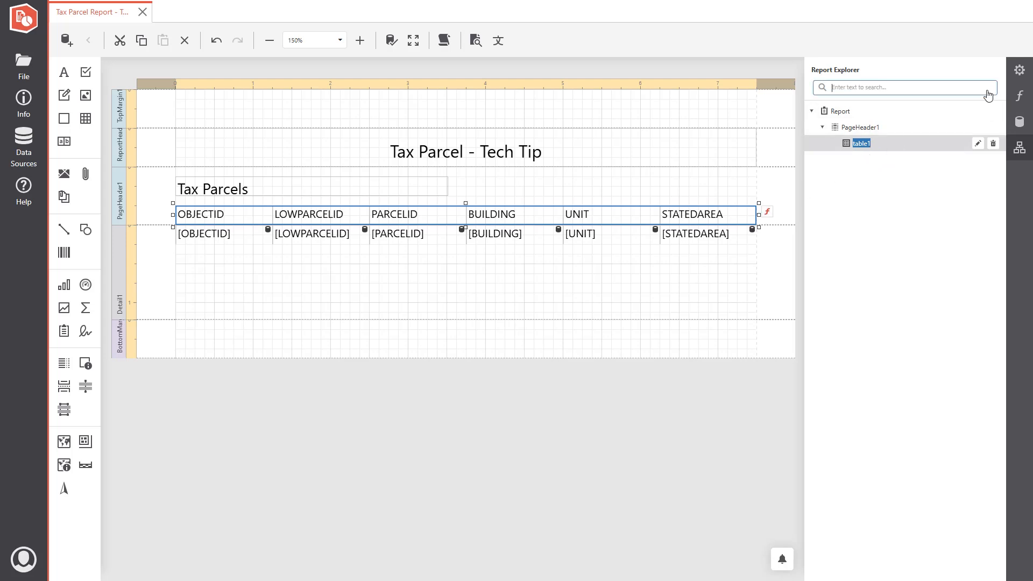
click(944, 111)
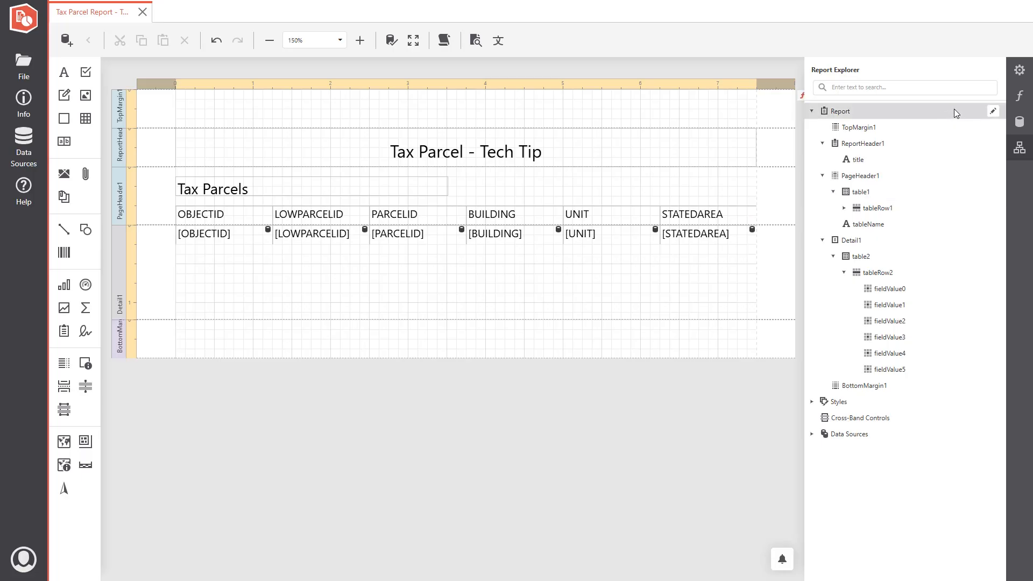
click(1023, 75)
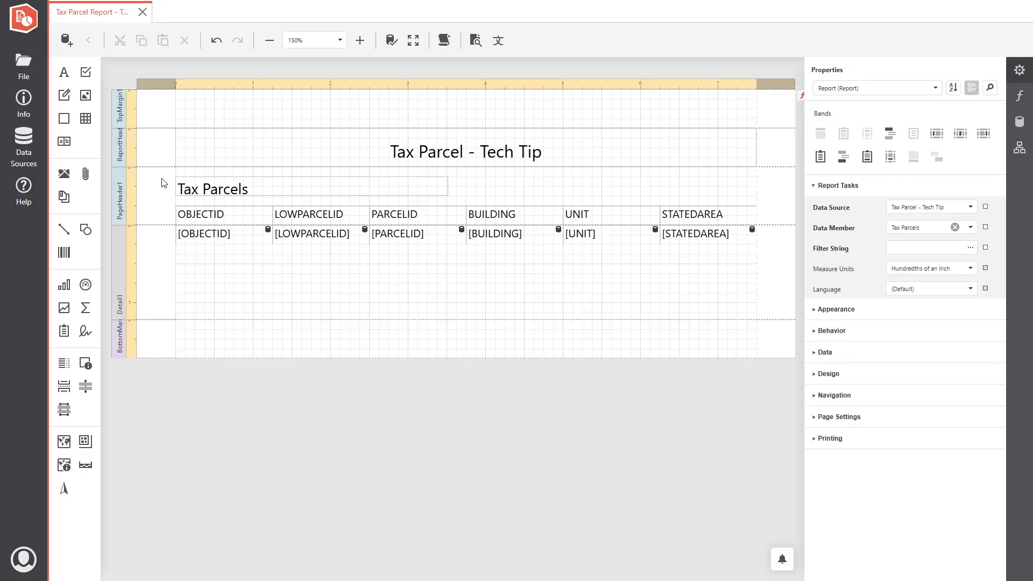
Enlarge the report header band to about 3 inches tall and place a chart below the report title.
drag(163, 168, 150, 370)
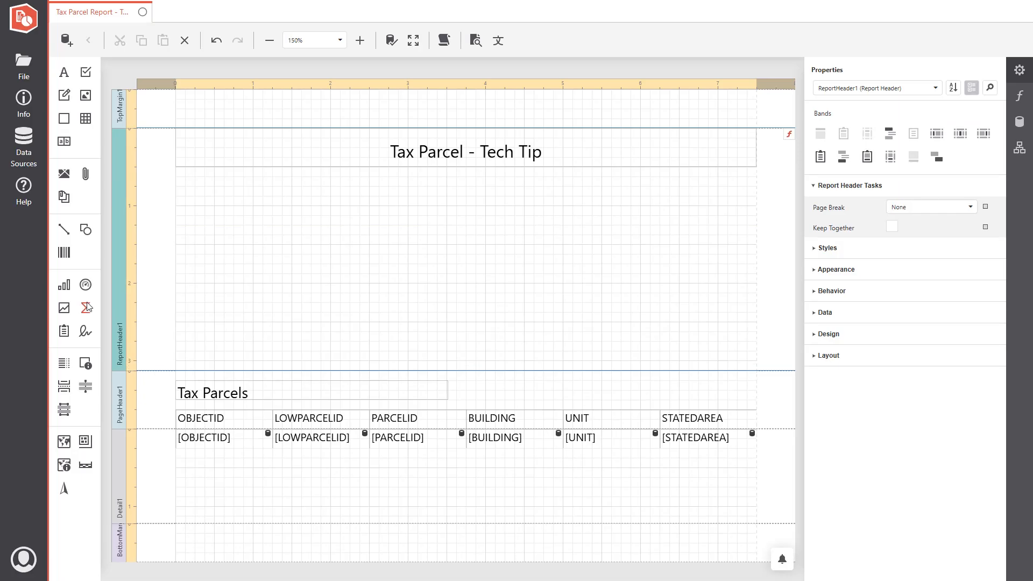
drag(88, 307, 178, 177)
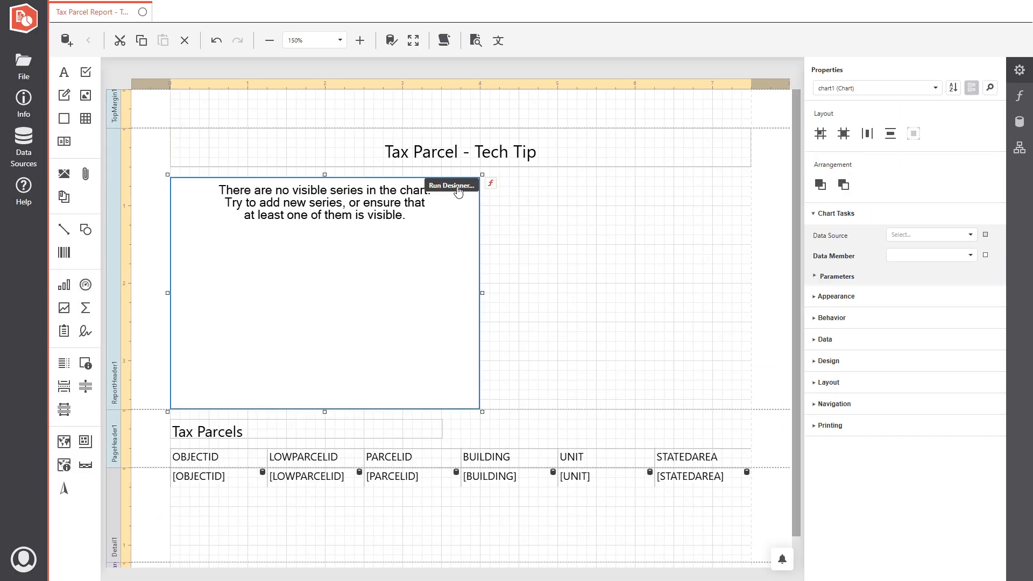
Open the new chart in the Chart Designer and add two bar series to it.
click(452, 185)
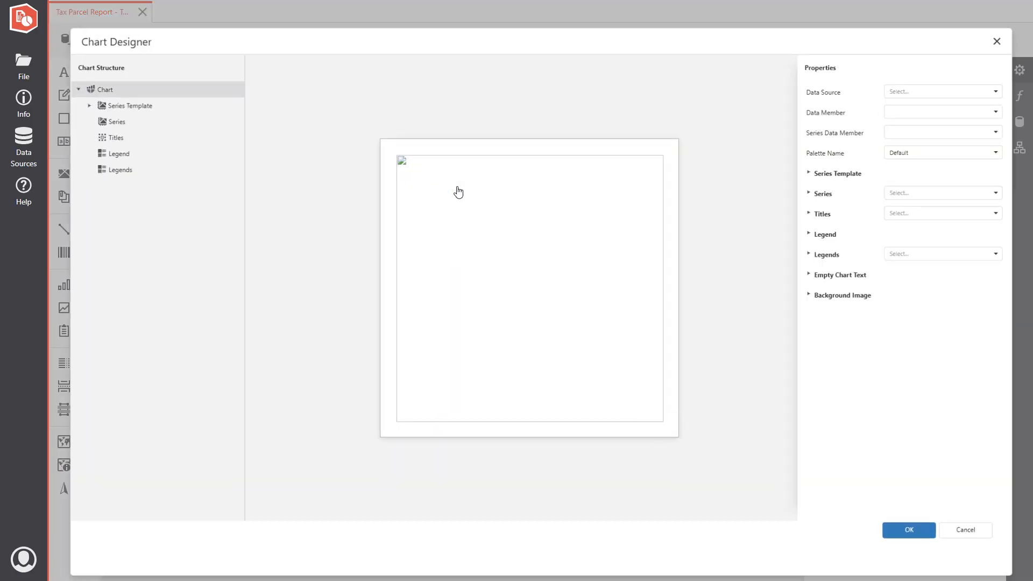
click(86, 104)
click(112, 138)
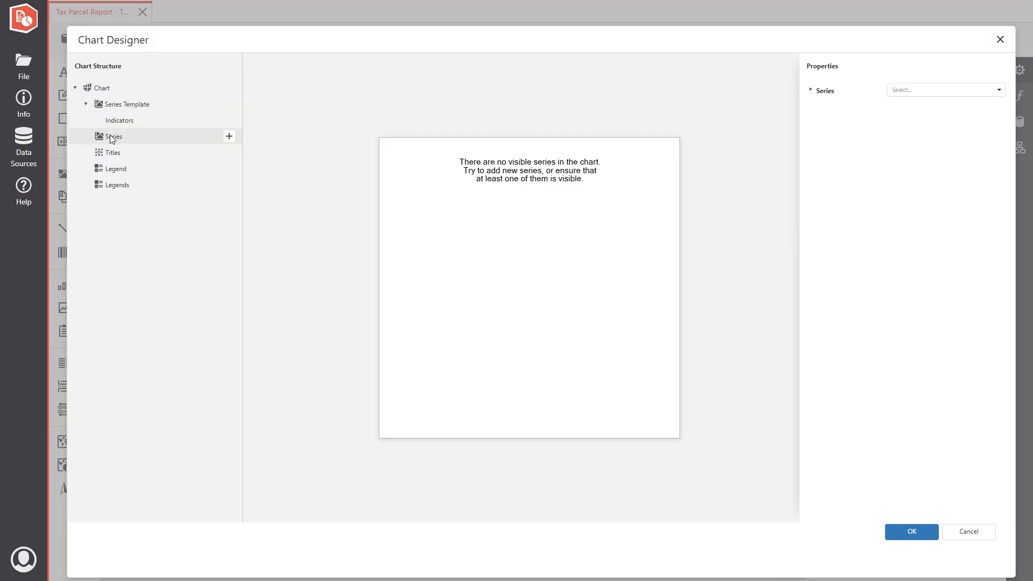
click(228, 138)
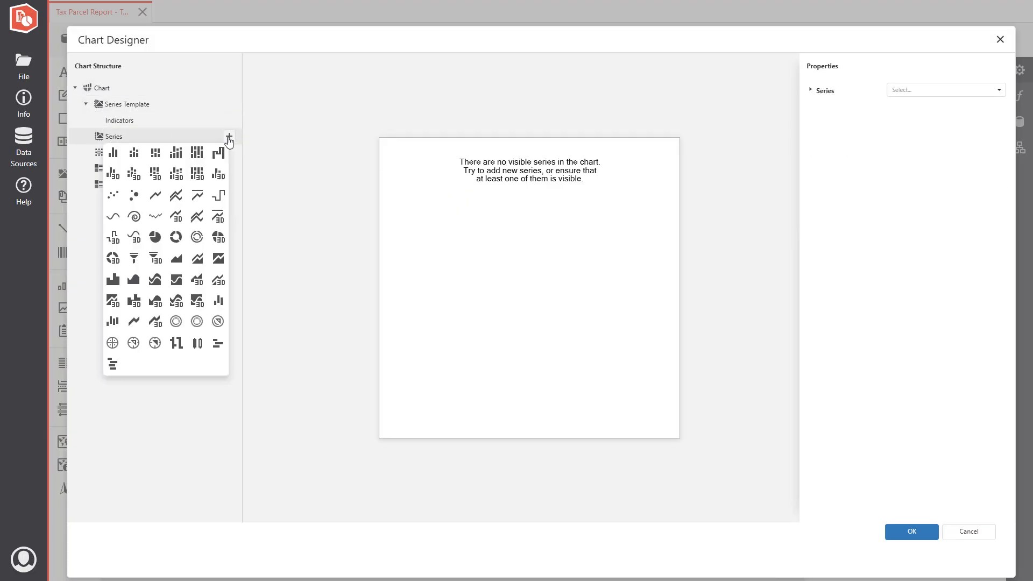
click(116, 153)
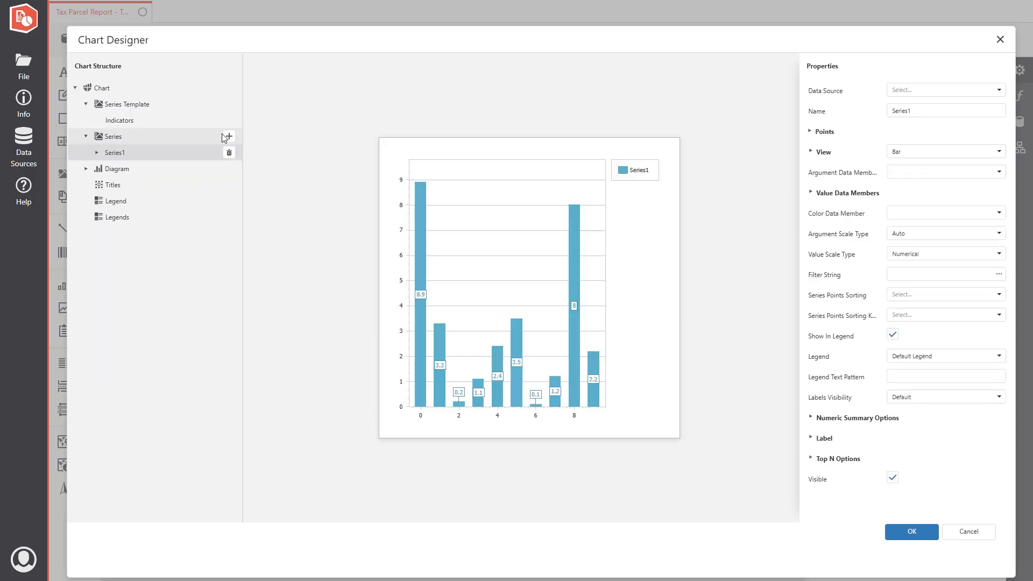
click(229, 137)
click(113, 153)
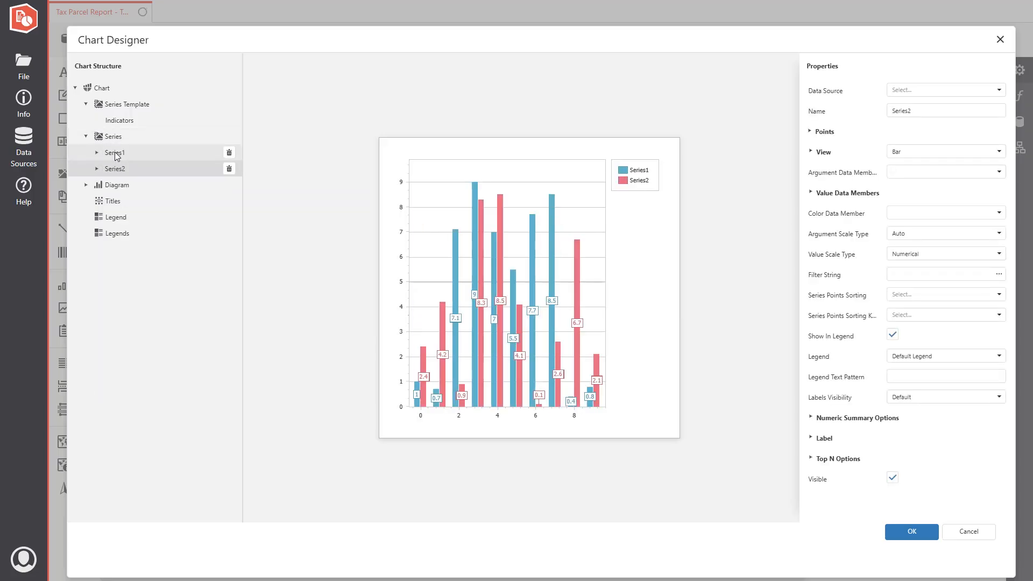
Rename the first series "Previously Assessed Value" and copy that name.
click(140, 152)
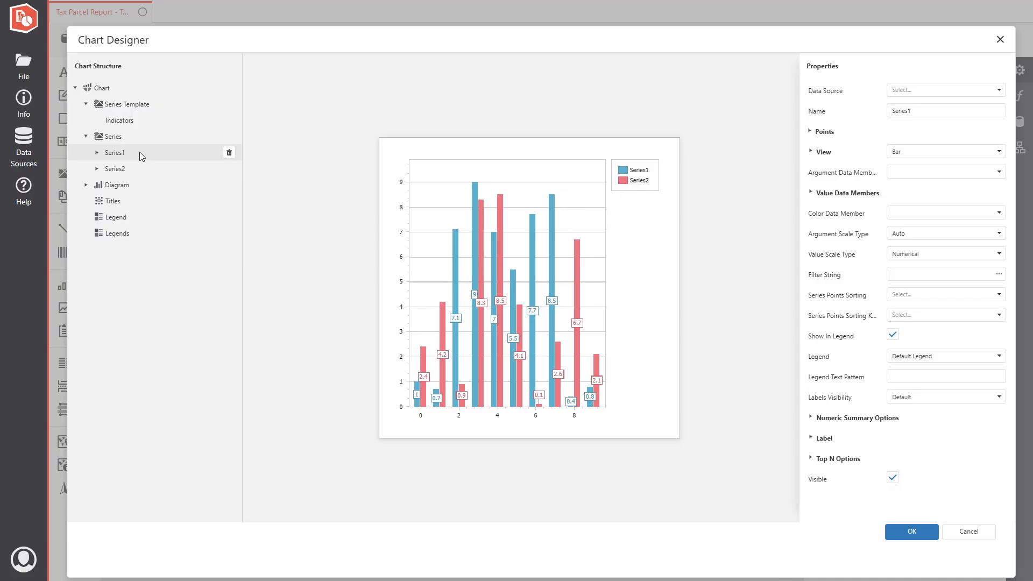
double_click(921, 110)
text(Previously Assessed Va)
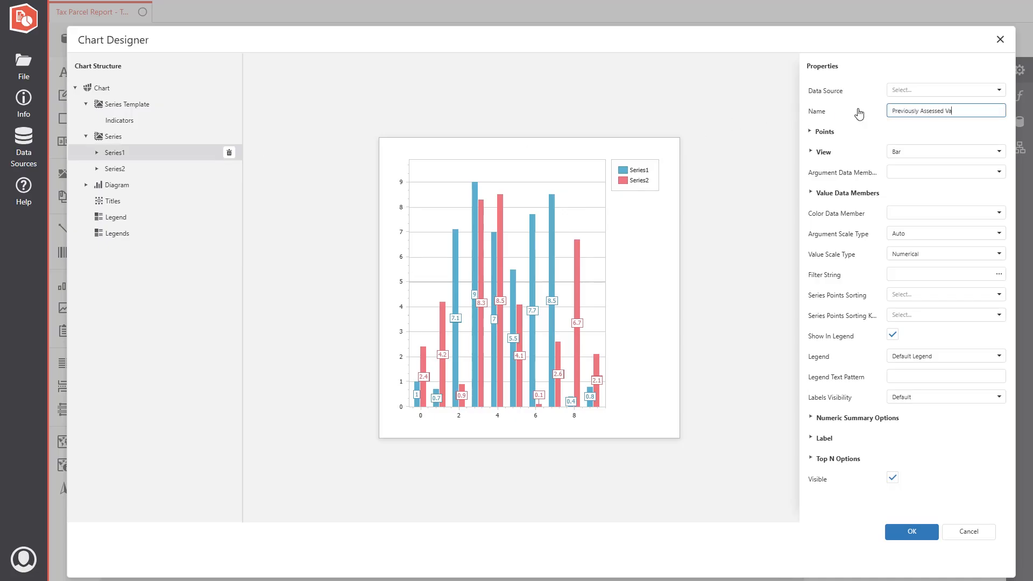
text(lue)
drag(963, 111, 854, 116)
key(ctrl+c)
Rename the second series "Current Assessed Value", reusing the copied name.
click(134, 168)
drag(918, 111, 863, 110)
key(ctrl+v)
drag(920, 111, 892, 111)
text(Current)
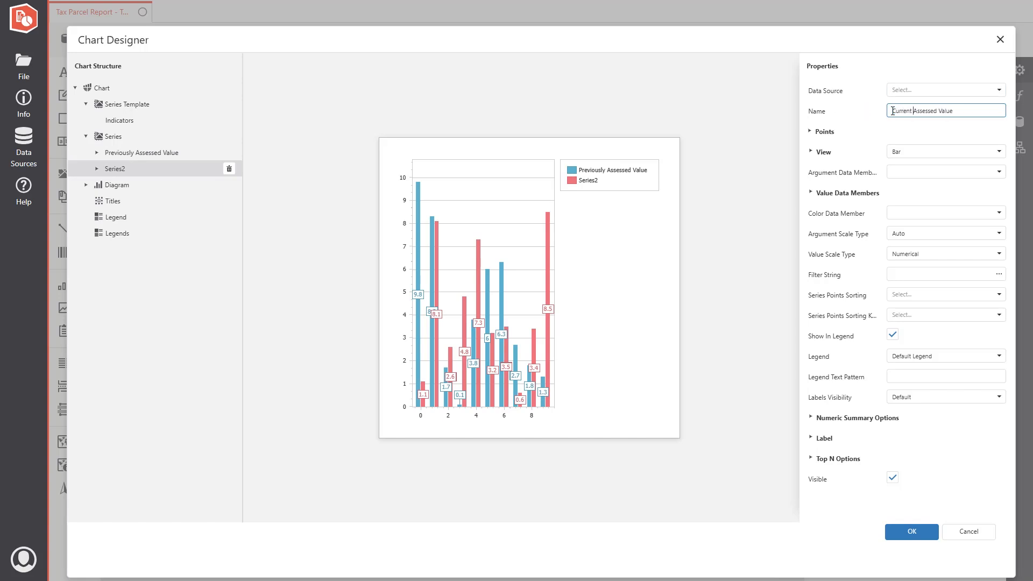
click(855, 119)
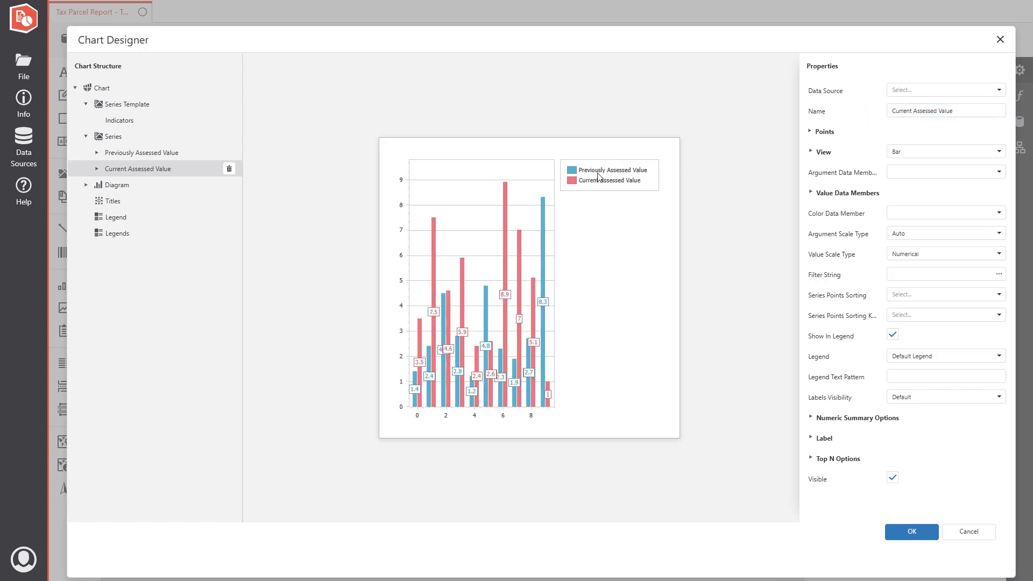
Set the data source of both the Current and the Previously Assessed Value series to Tax Parcel - Tech Tip.
click(947, 93)
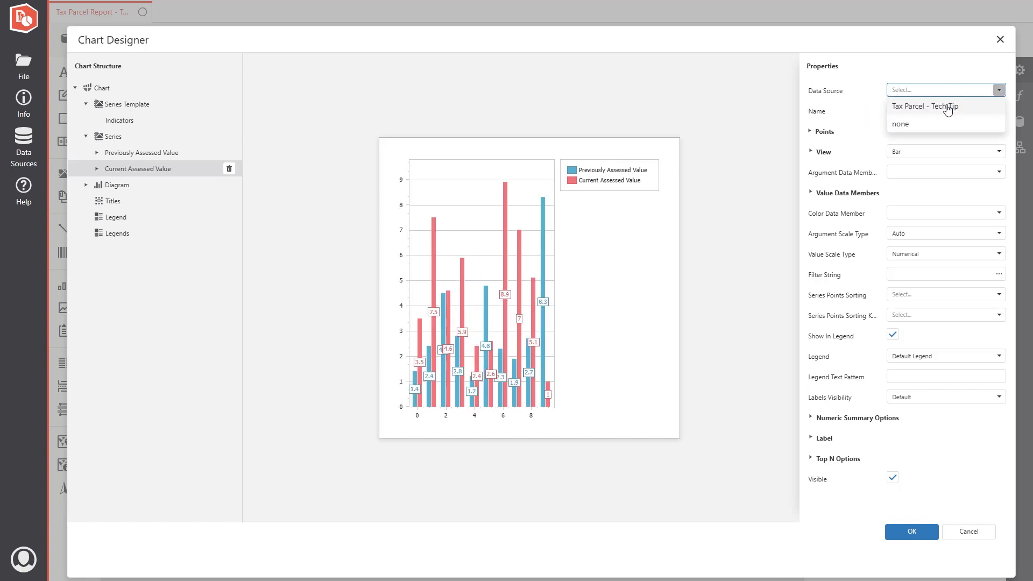
click(947, 108)
click(947, 107)
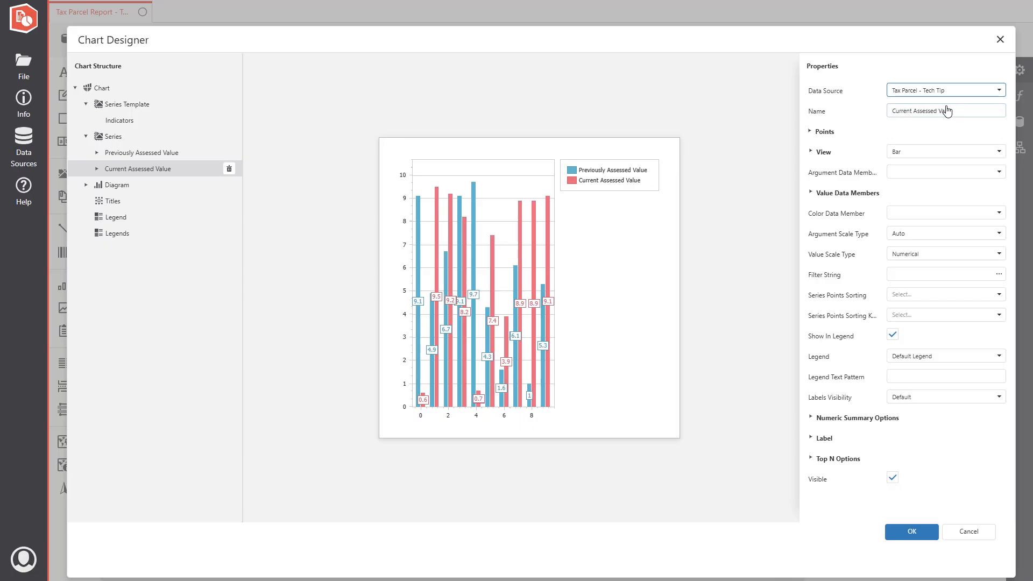
click(210, 154)
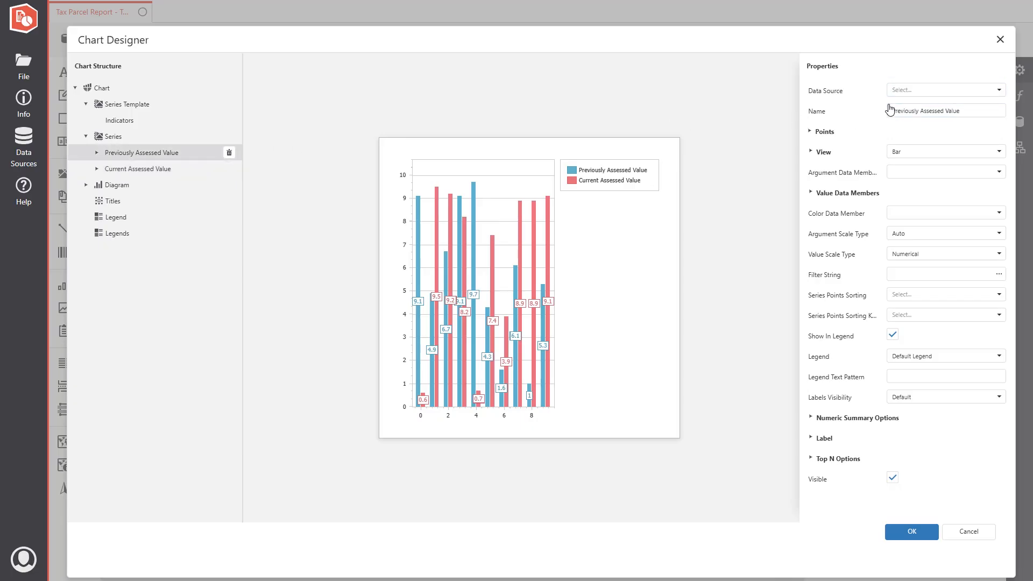
click(1003, 90)
click(946, 105)
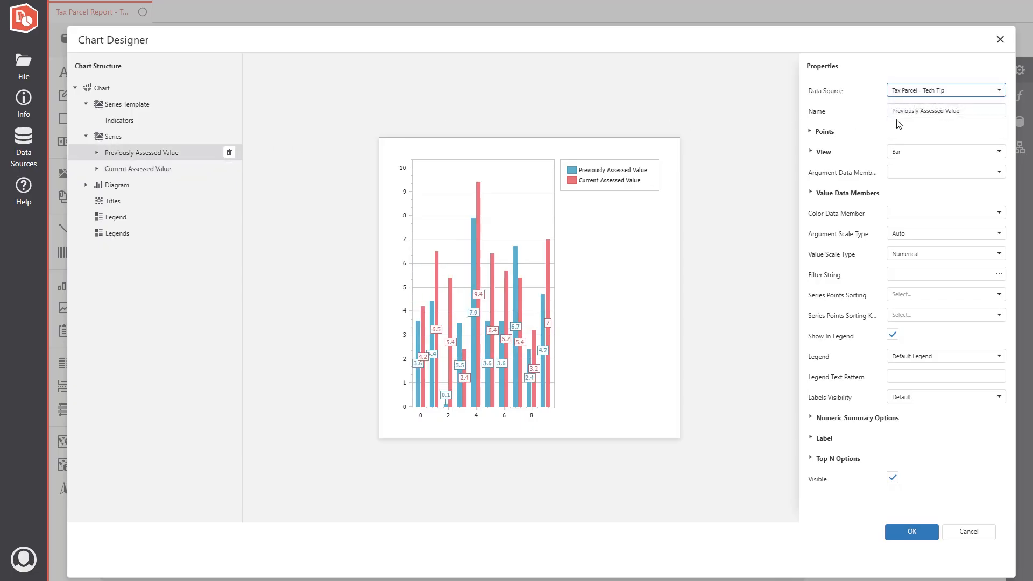
Set the argument data member of the Previously Assessed Value series to the PARCELID field of Tax Parcels.
click(915, 173)
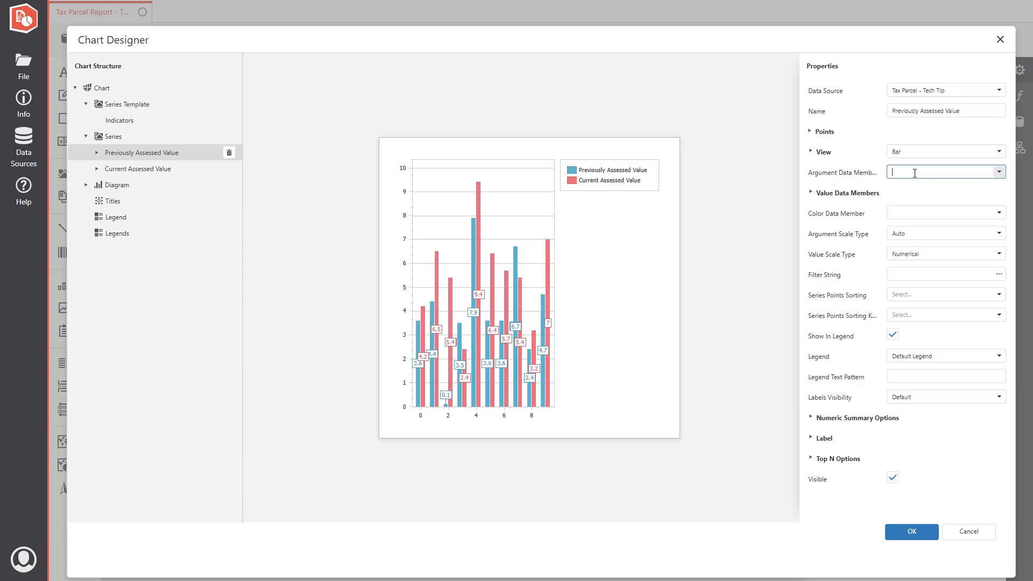
click(999, 172)
click(896, 189)
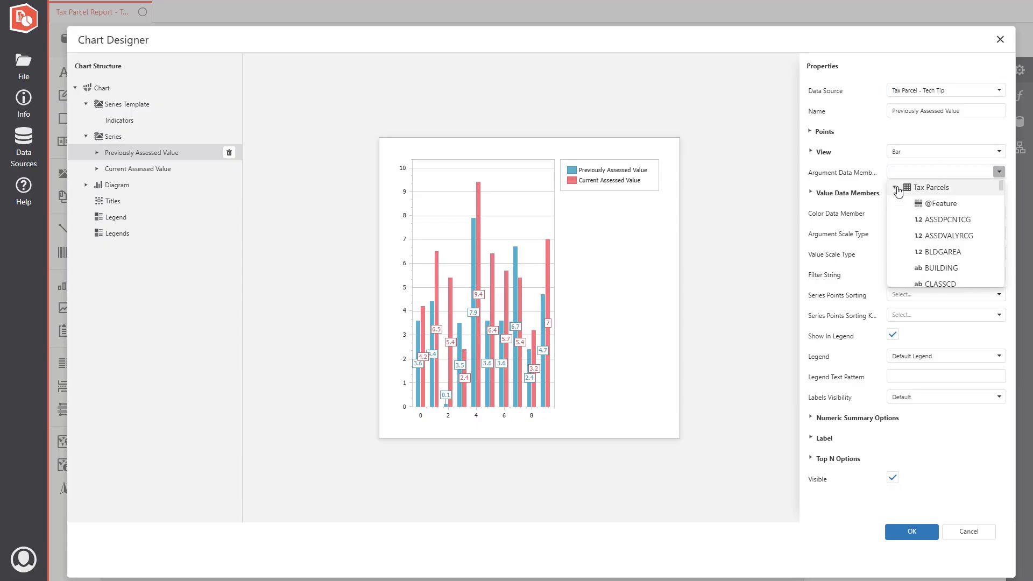
scroll(956, 223, down, 6)
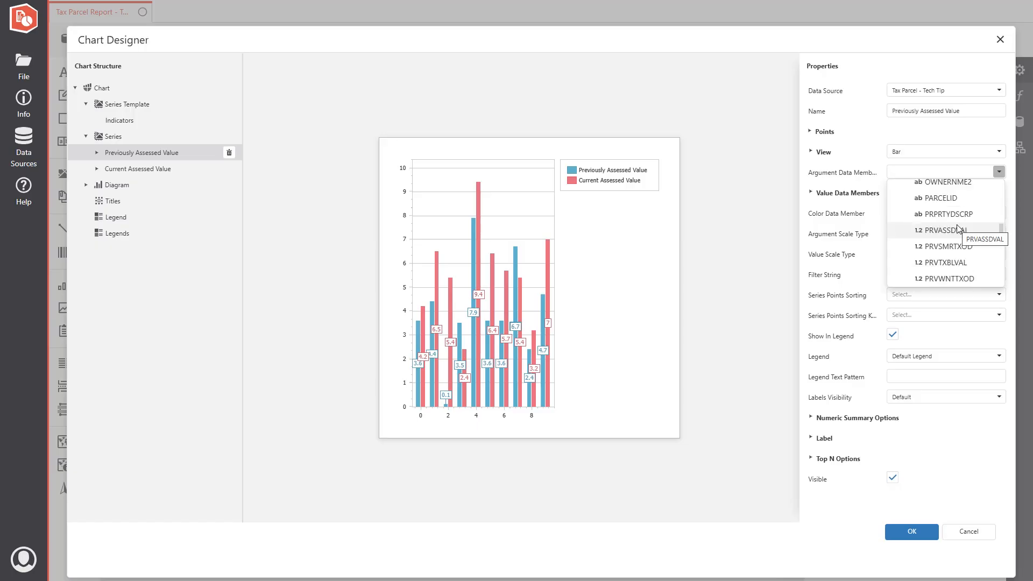
scroll(955, 215, down, 3)
click(954, 200)
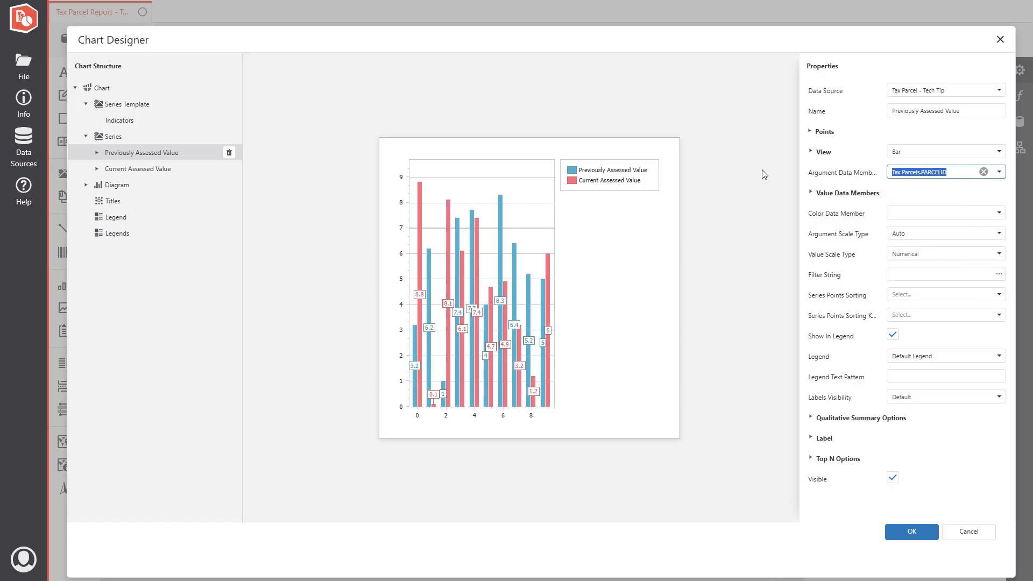
Set the argument data member of the Current Assessed Value series to Tax Parcels.PARCELID as well.
click(194, 168)
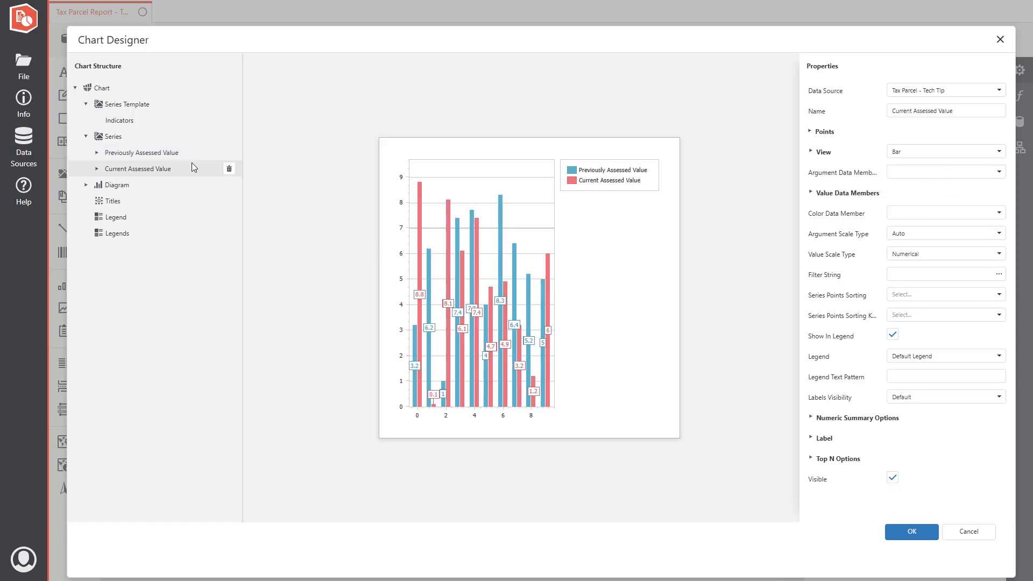
click(917, 172)
key(ctrl+v)
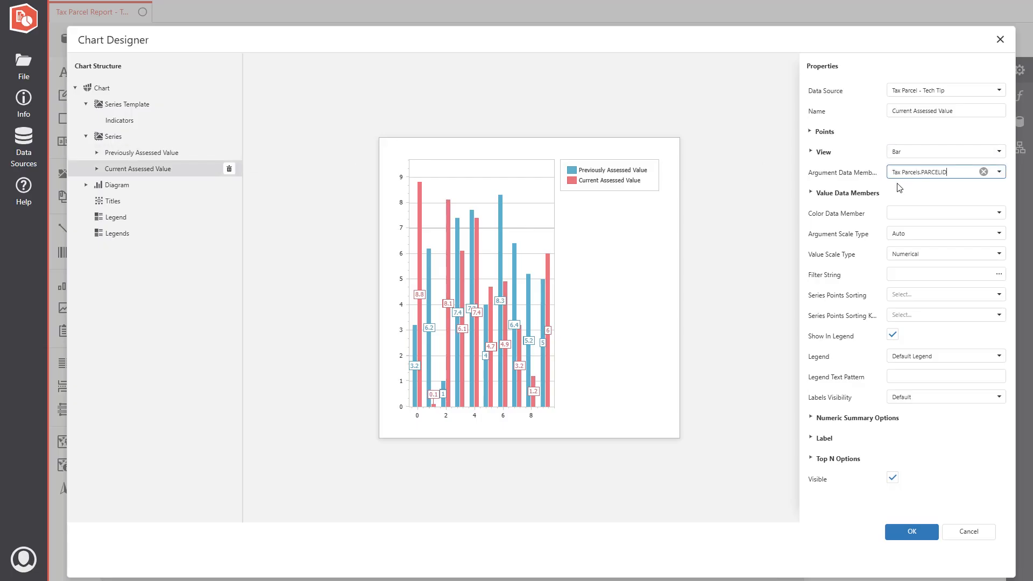
click(896, 187)
Set the value data member of the Previously Assessed Value series to Tax Parcels.PRVASSDVAL.
click(160, 154)
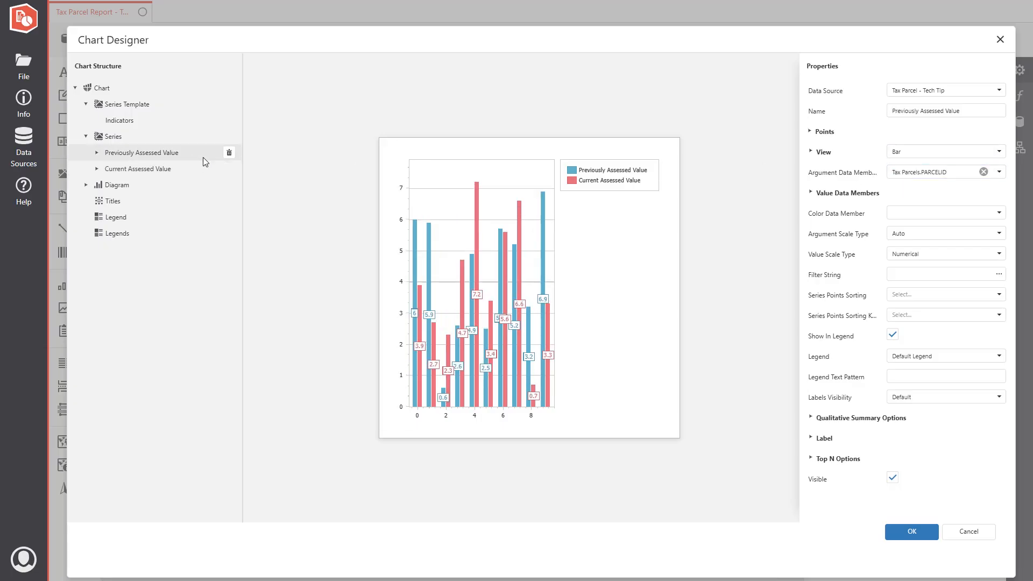
click(848, 193)
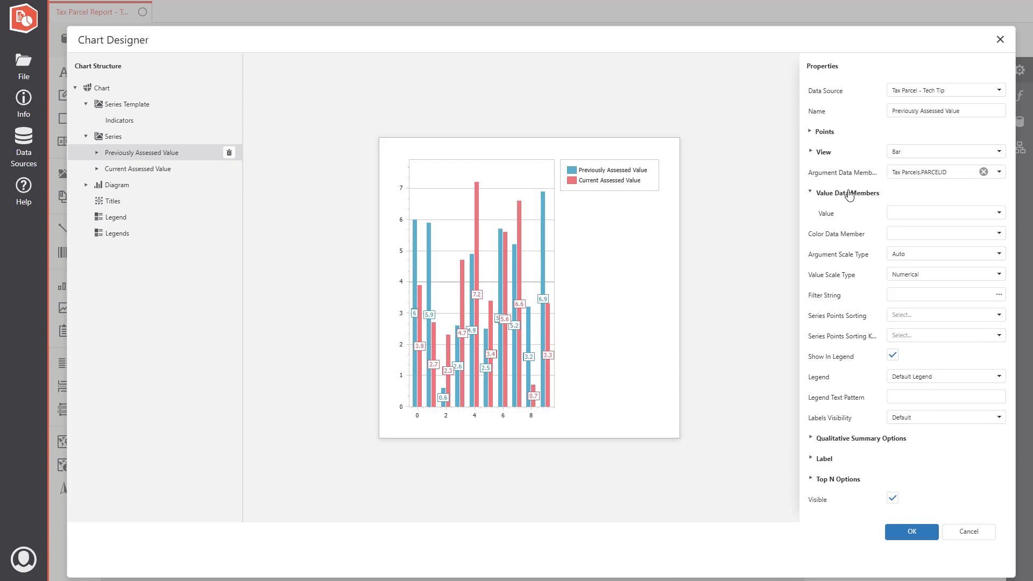
click(1003, 218)
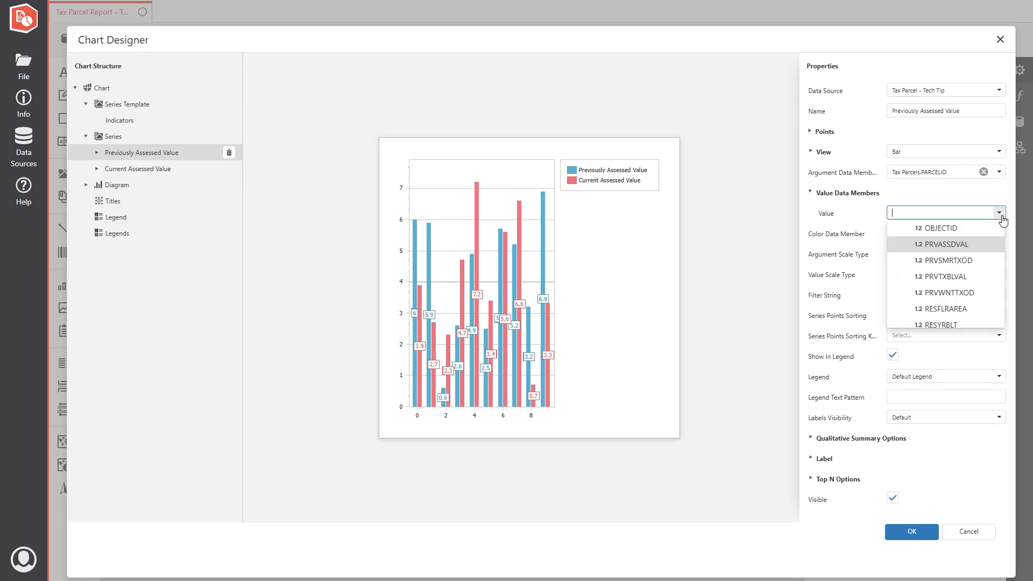
click(955, 248)
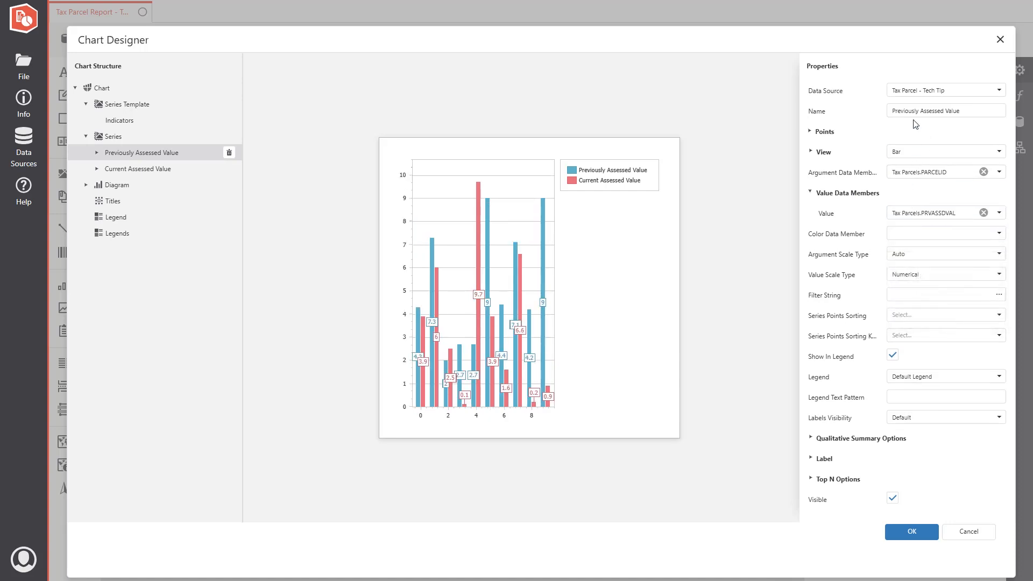
Set the value data member of the Current Assessed Value series to Tax Parcels.CNTASSDVAL.
click(121, 170)
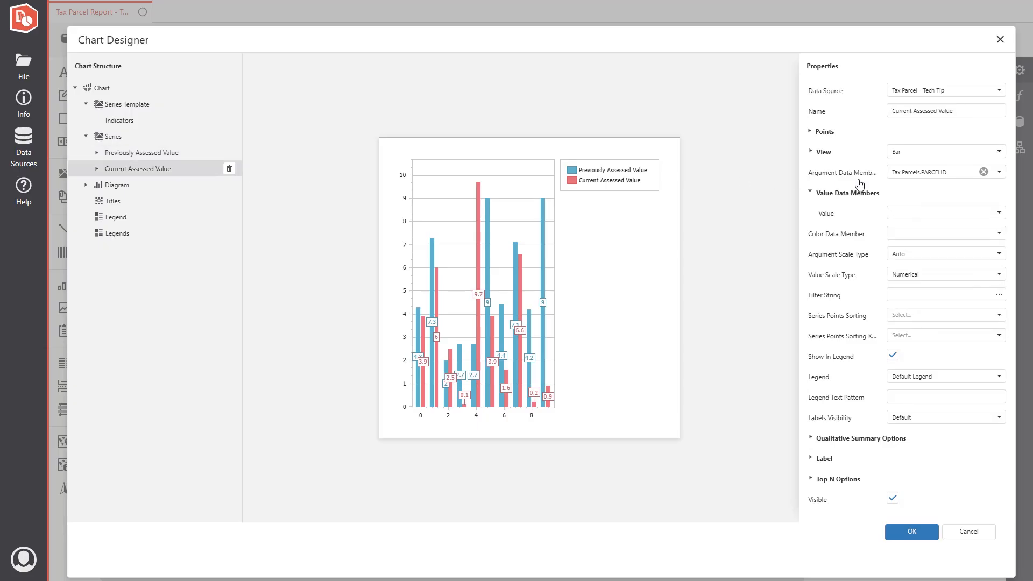
click(870, 197)
click(870, 196)
click(1002, 216)
scroll(984, 259, down, 8)
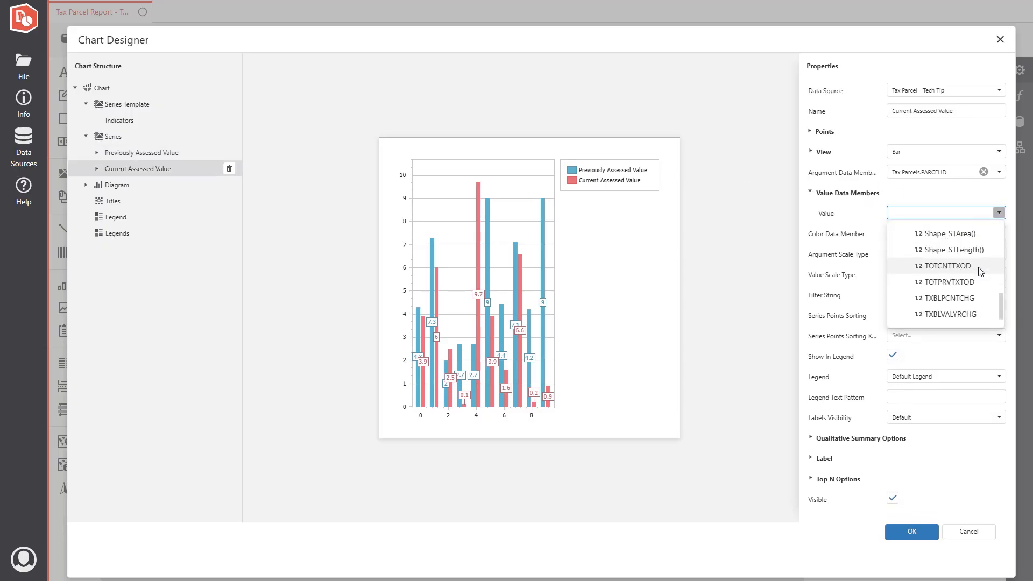
scroll(948, 272, up, 8)
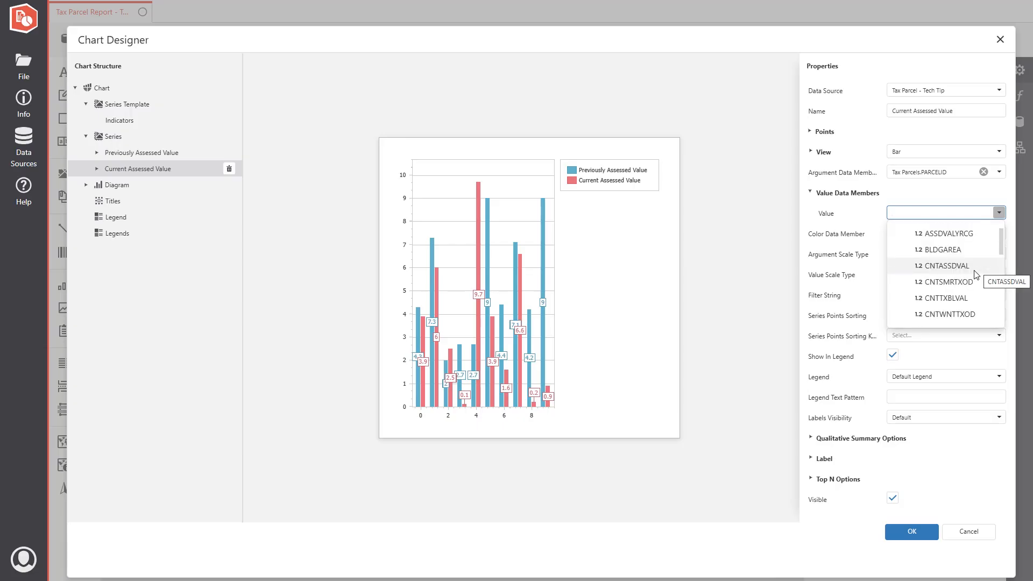
click(922, 266)
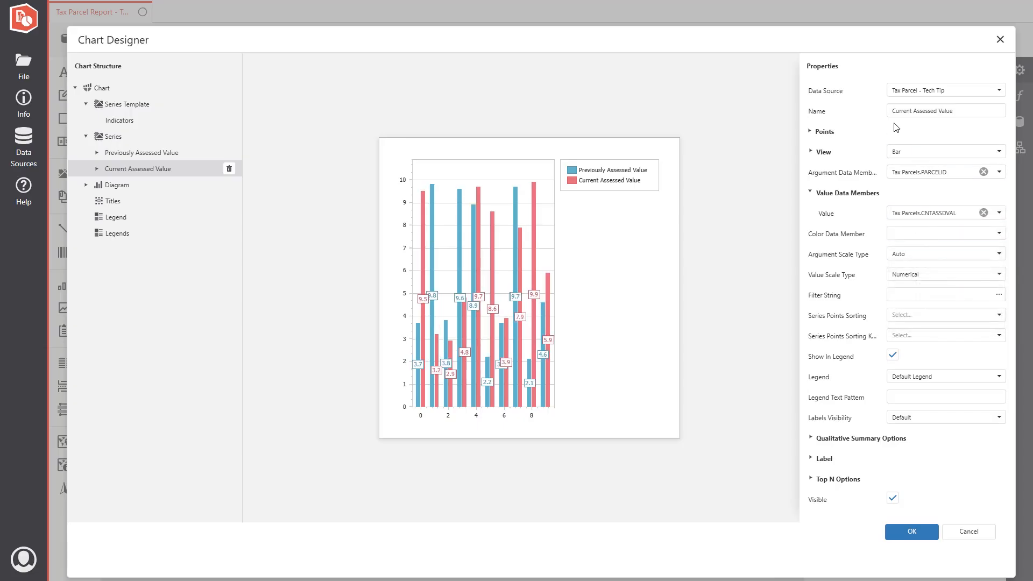
Set the label text pattern of the Current Assessed Value series to ${V:n0}.
click(812, 459)
scroll(869, 413, down, 2)
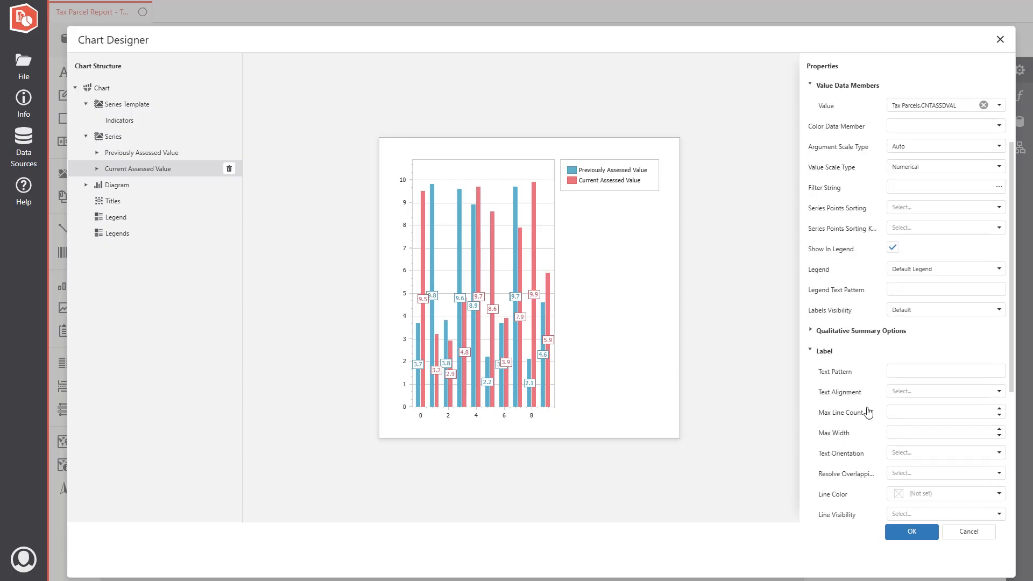
click(904, 372)
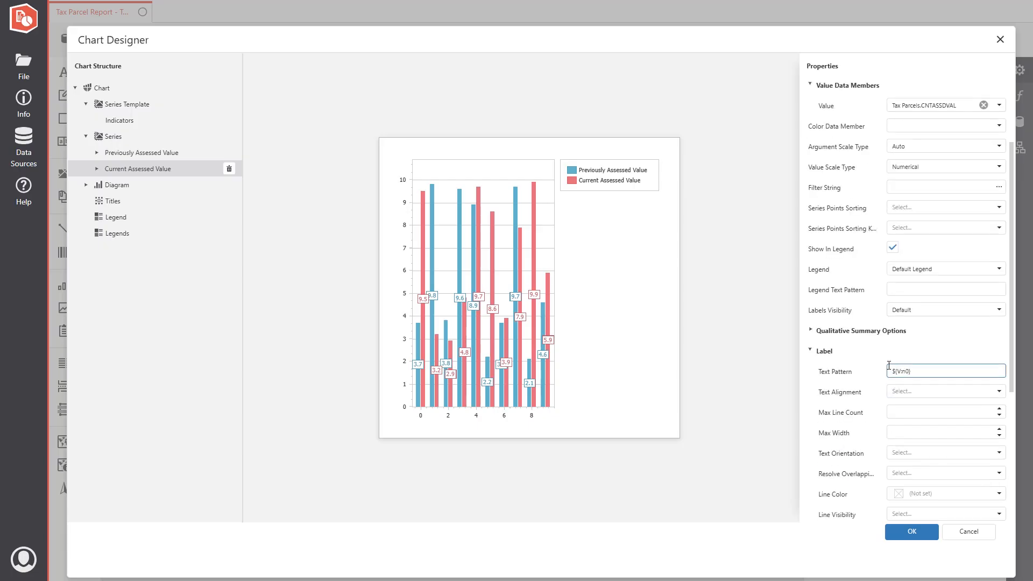
Set the label text pattern of the Previously Assessed Value series to ${V:n0} as well.
click(860, 369)
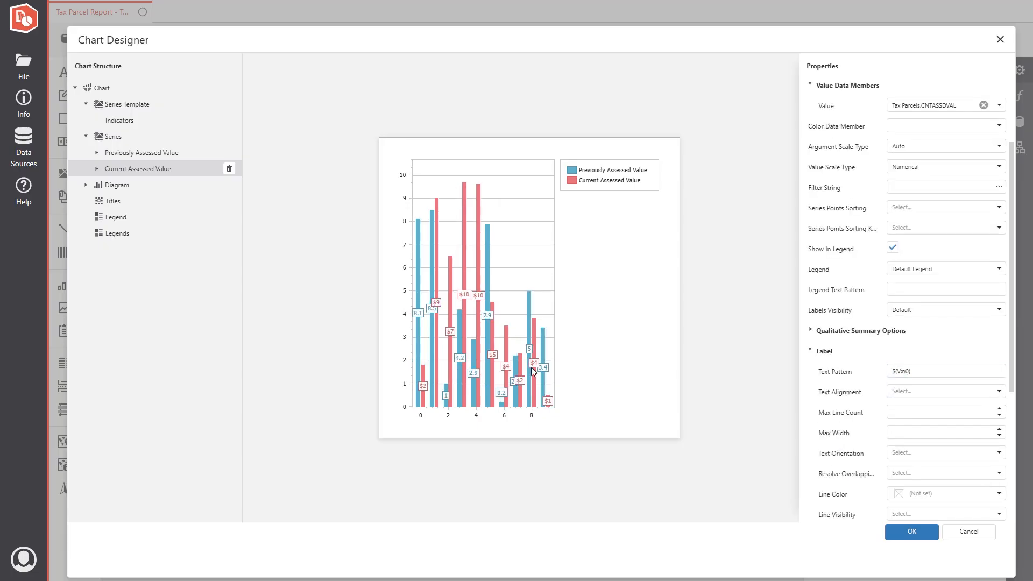
click(168, 152)
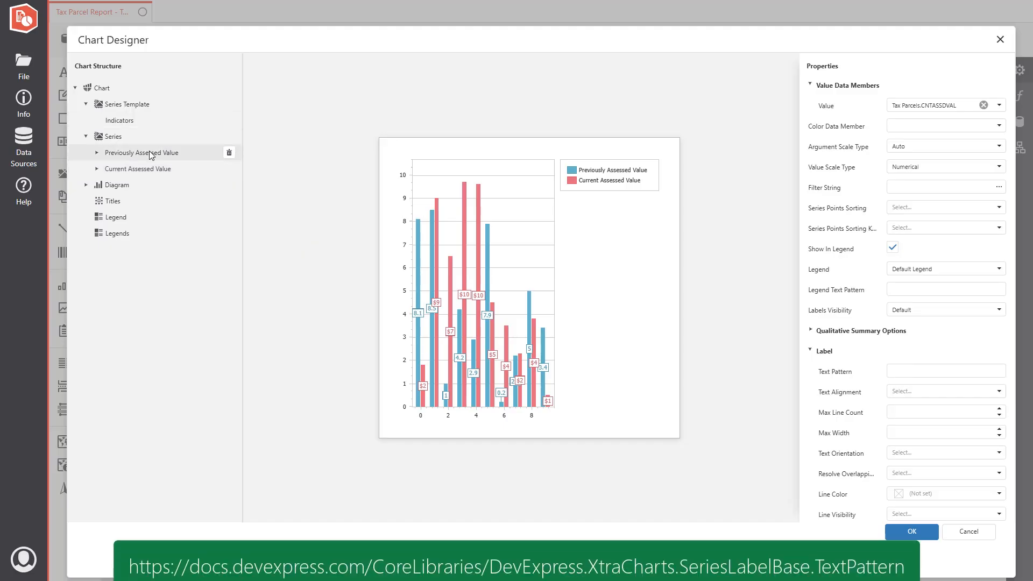
click(921, 372)
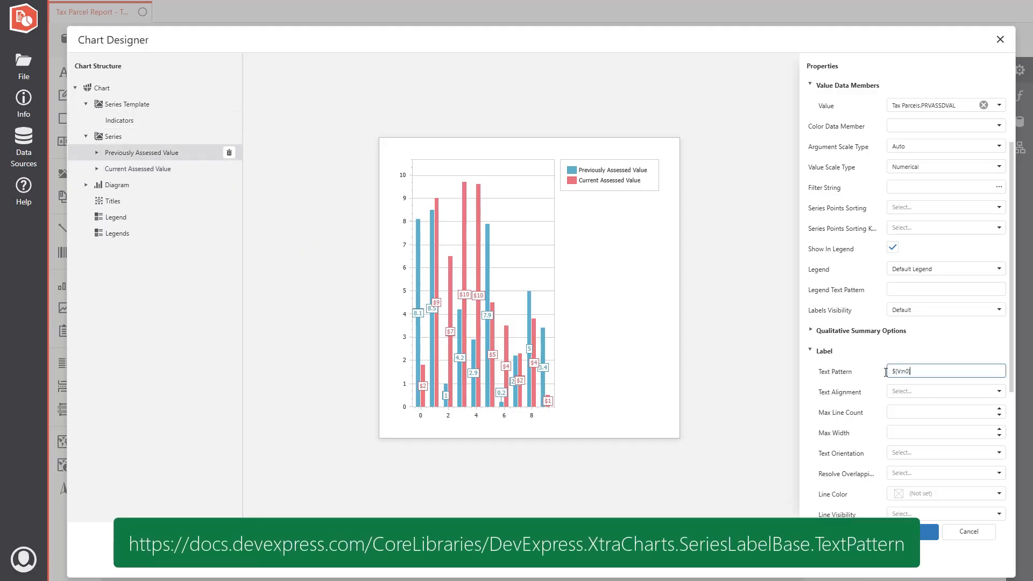
click(811, 372)
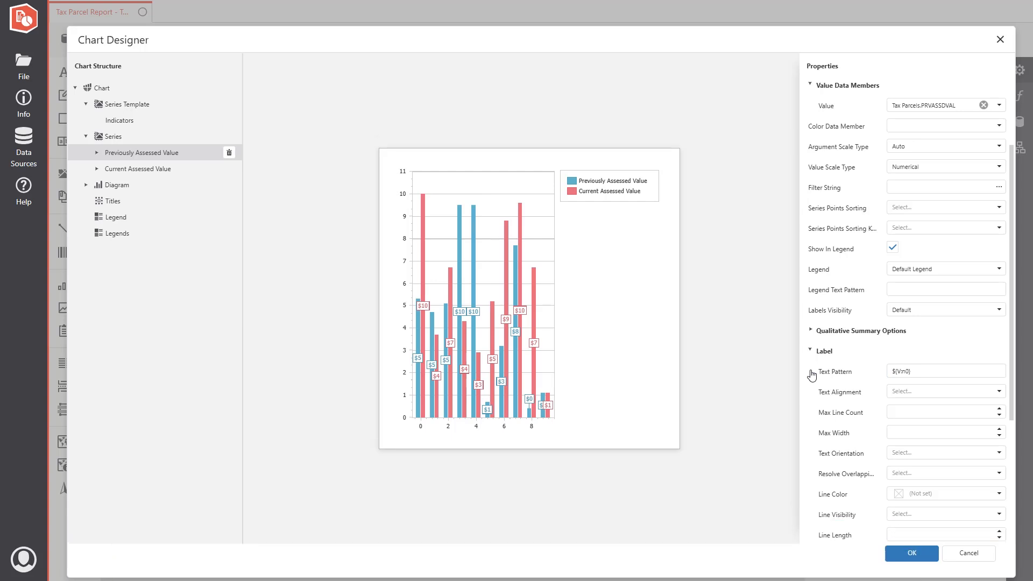
Set the chart legend's vertical alignment to Bottom Outside and its horizontal alignment to Center.
click(171, 221)
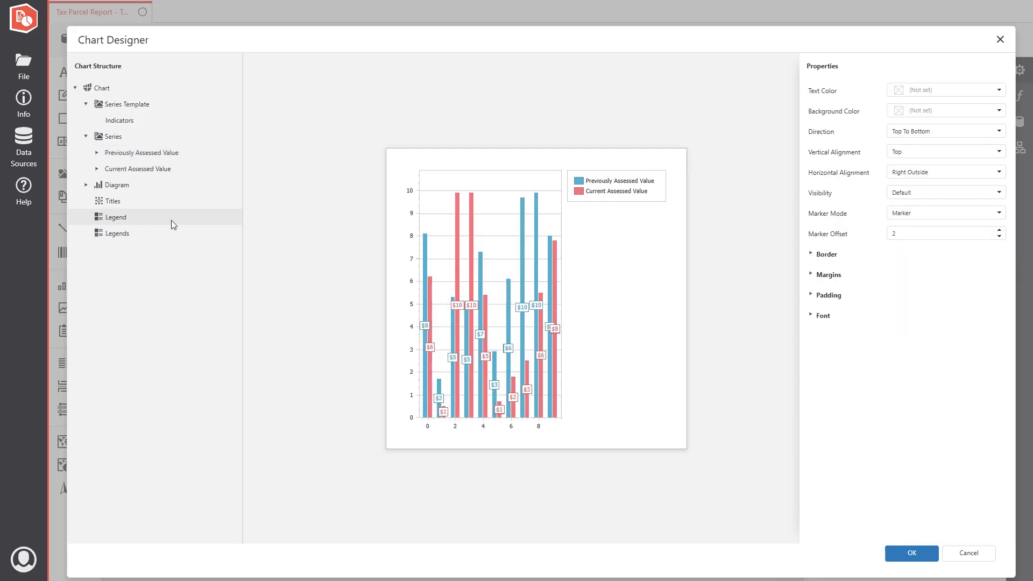
click(911, 154)
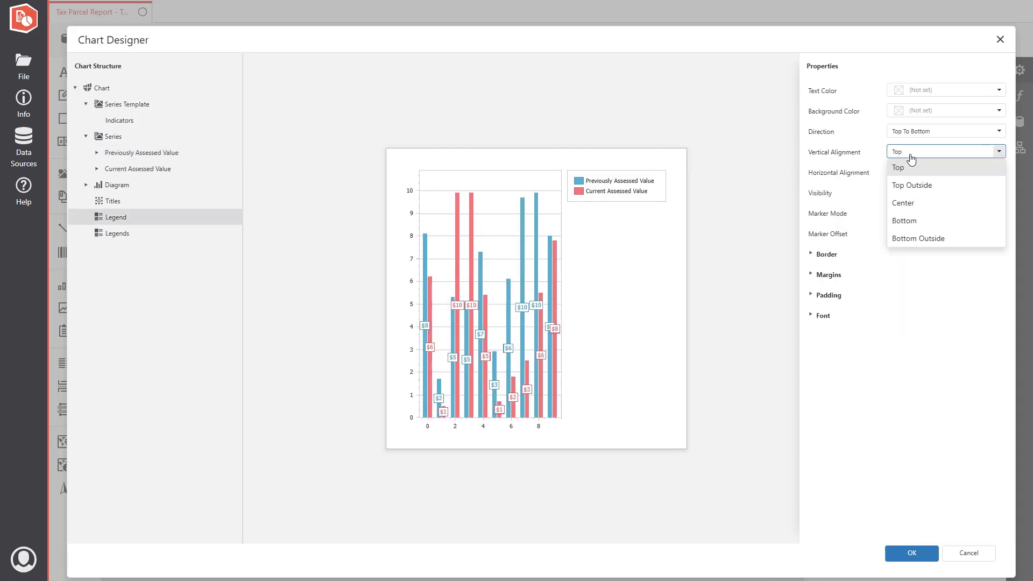
click(922, 237)
click(923, 172)
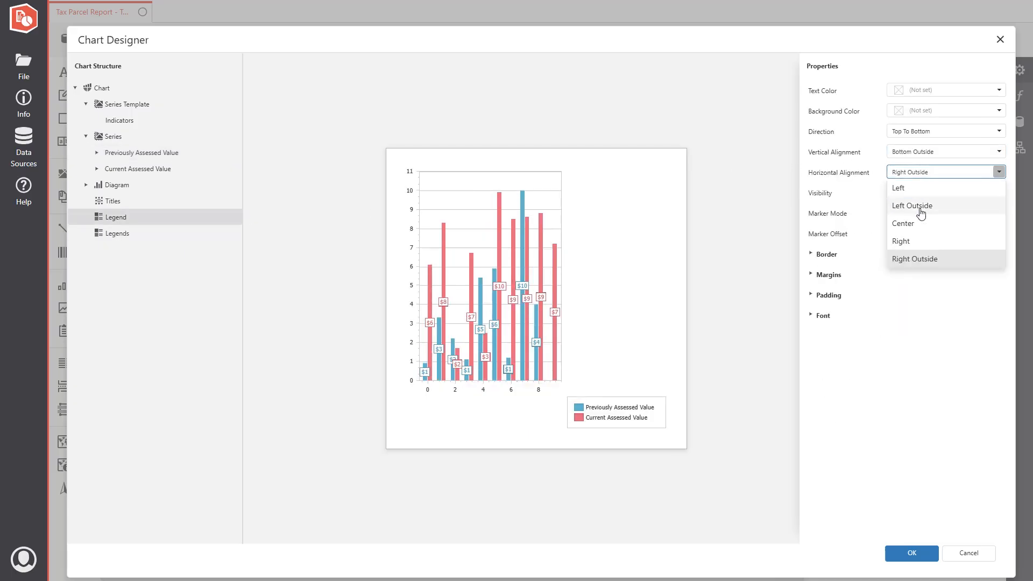
click(918, 224)
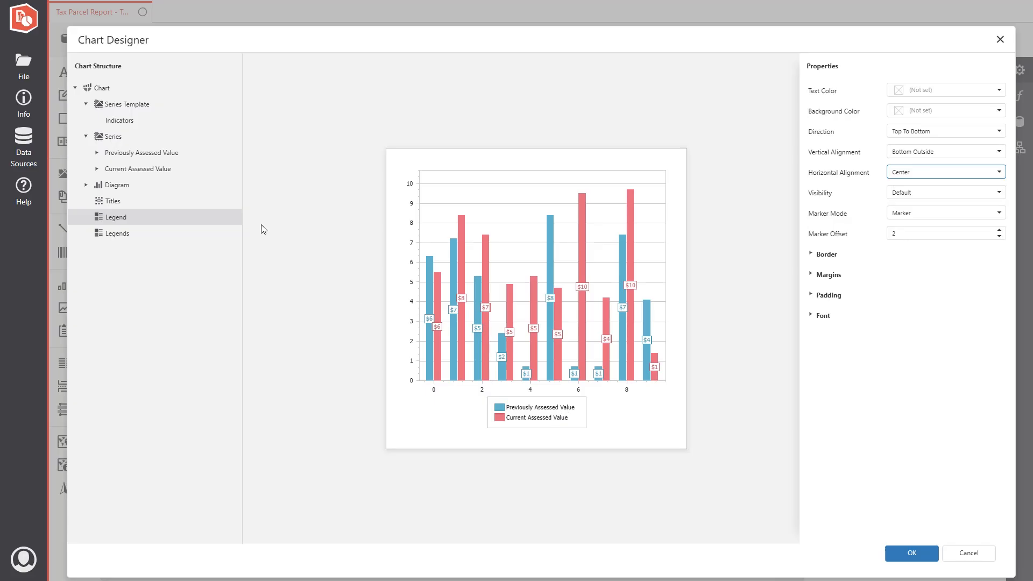
Add a chart title docked at the top with Near alignment, name it Assessed Value, and accept the chart design.
click(183, 201)
click(229, 201)
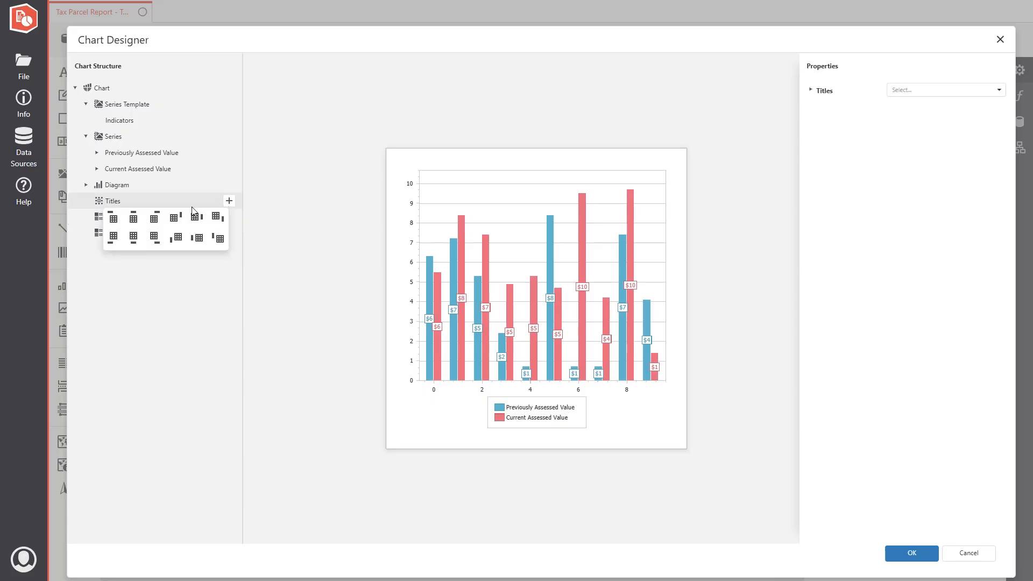
click(113, 218)
click(869, 93)
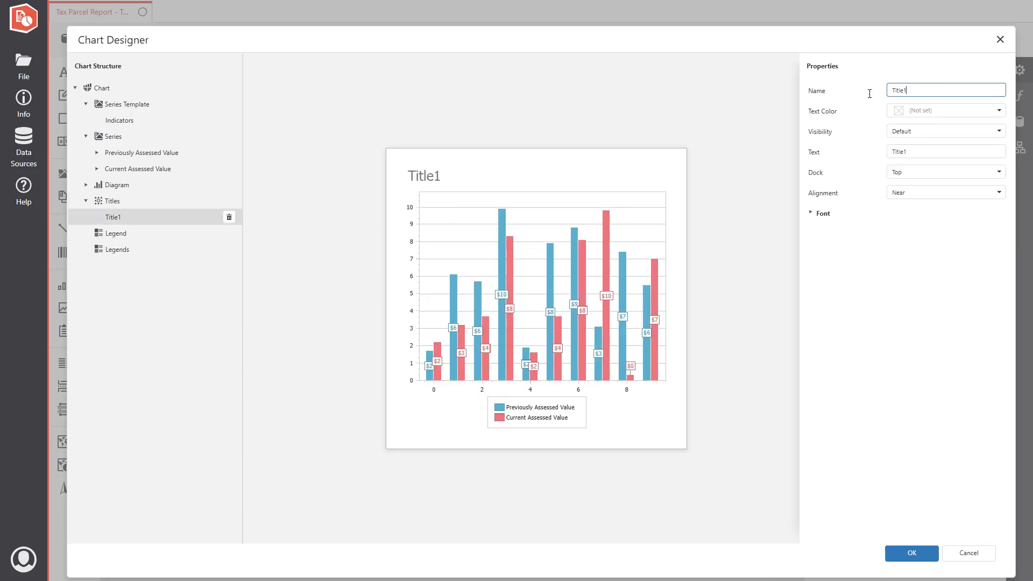
key(ctrl+a)
text(Assessed Value)
click(843, 277)
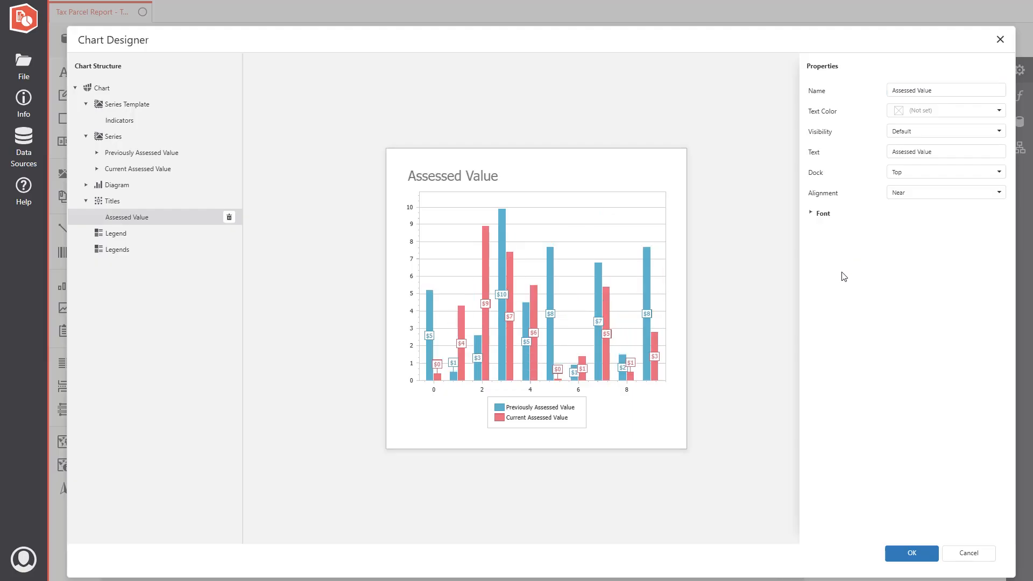
click(911, 553)
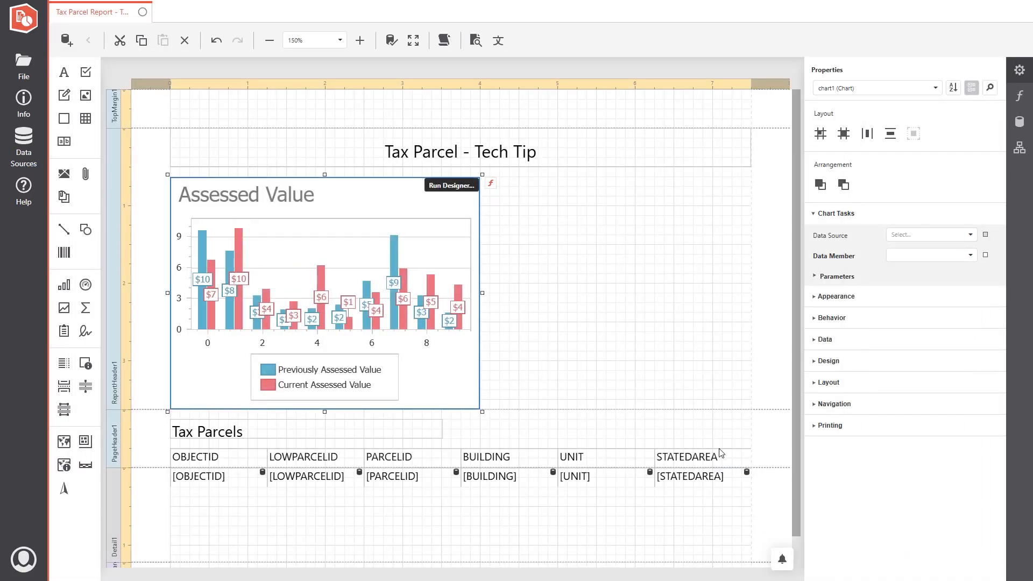
Extend the Report Header band downward and insert a page break just below the chart.
click(653, 411)
drag(147, 409, 136, 467)
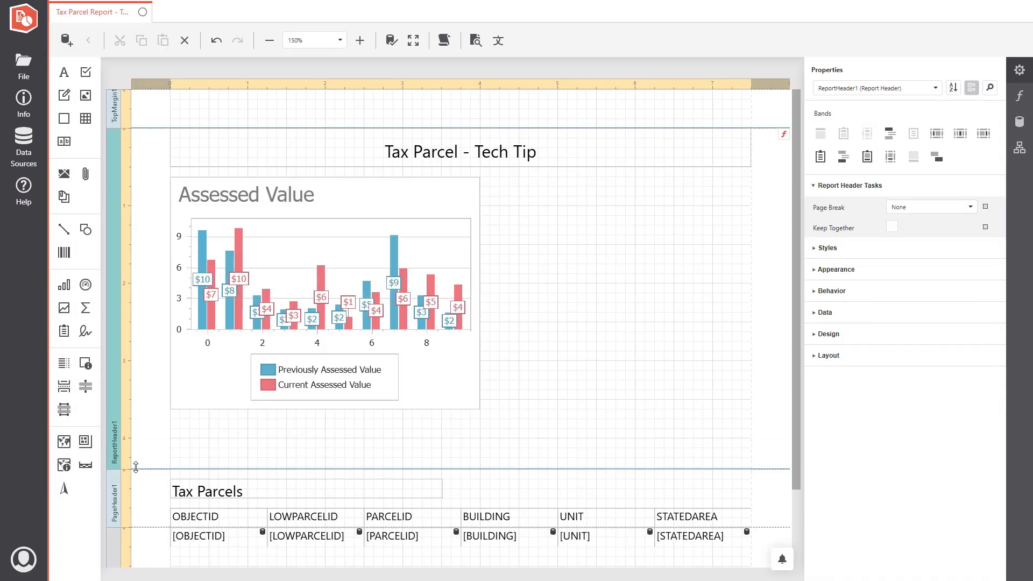
drag(85, 387, 162, 419)
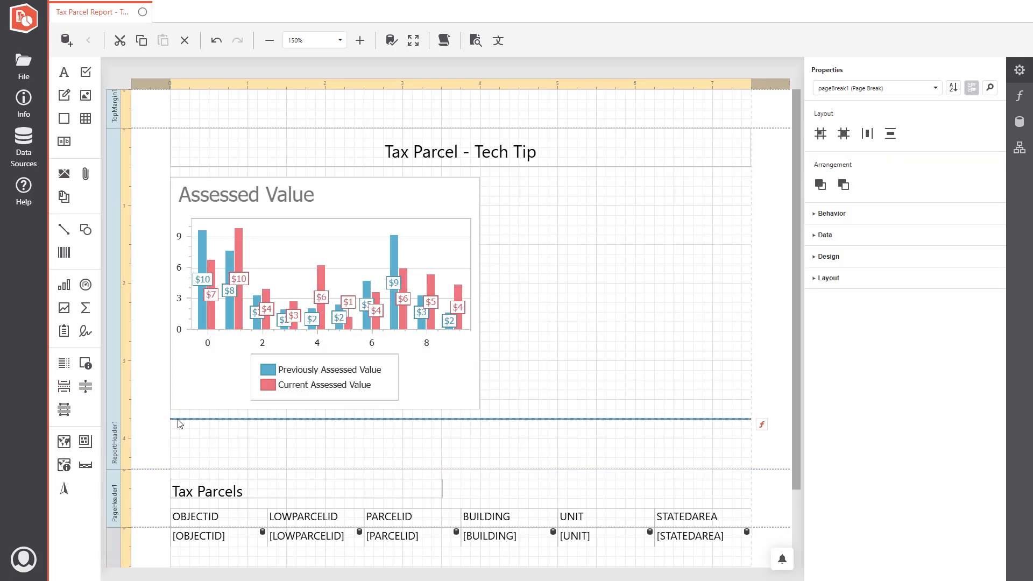
Widen the chart to the full printable width and shrink the Report Header band to end just below the page break.
click(426, 362)
drag(480, 293, 753, 289)
click(159, 306)
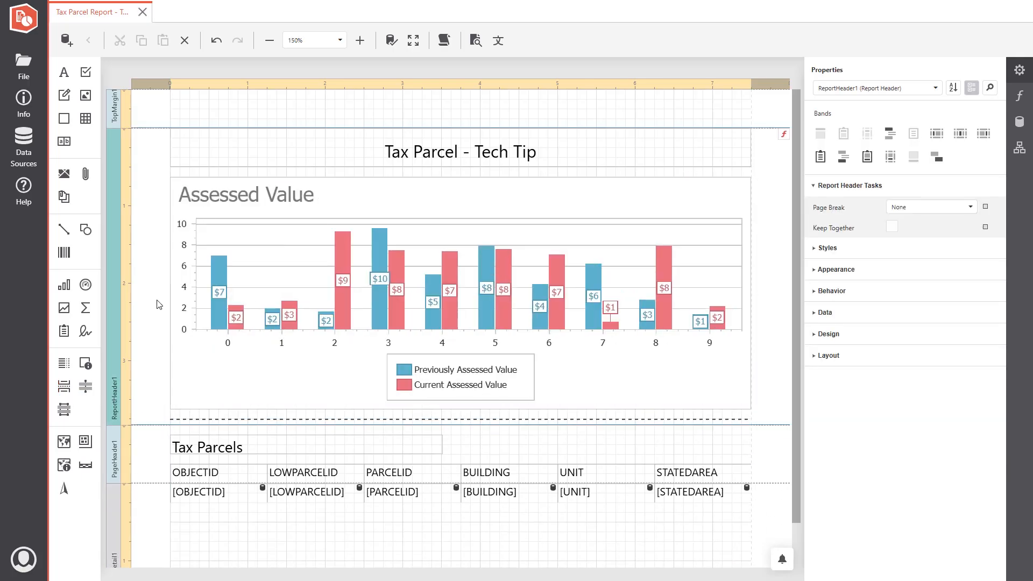
Run the report preview and review the chart page and the page that follows it.
click(475, 40)
click(601, 346)
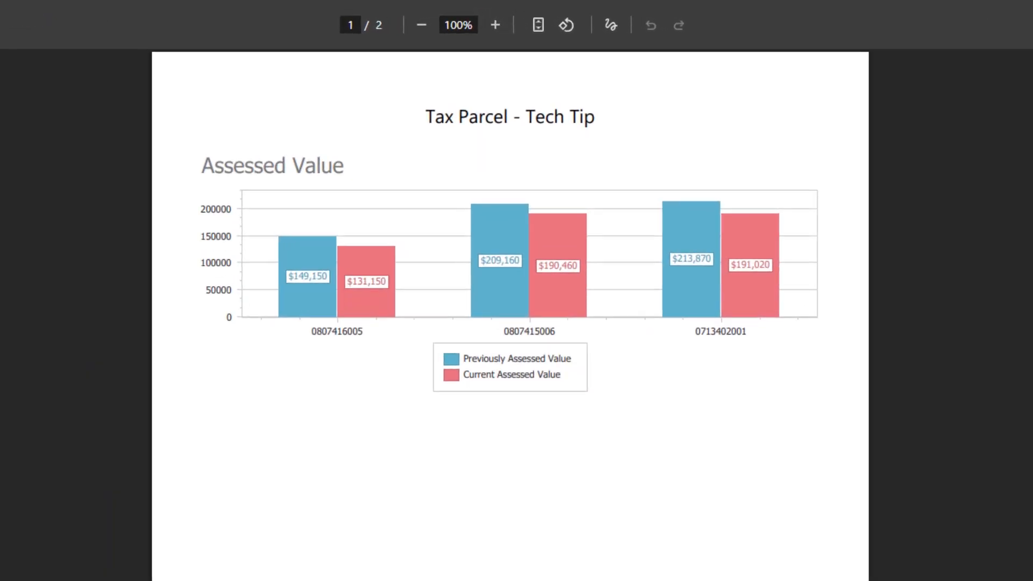
scroll(510, 315, down, 15)
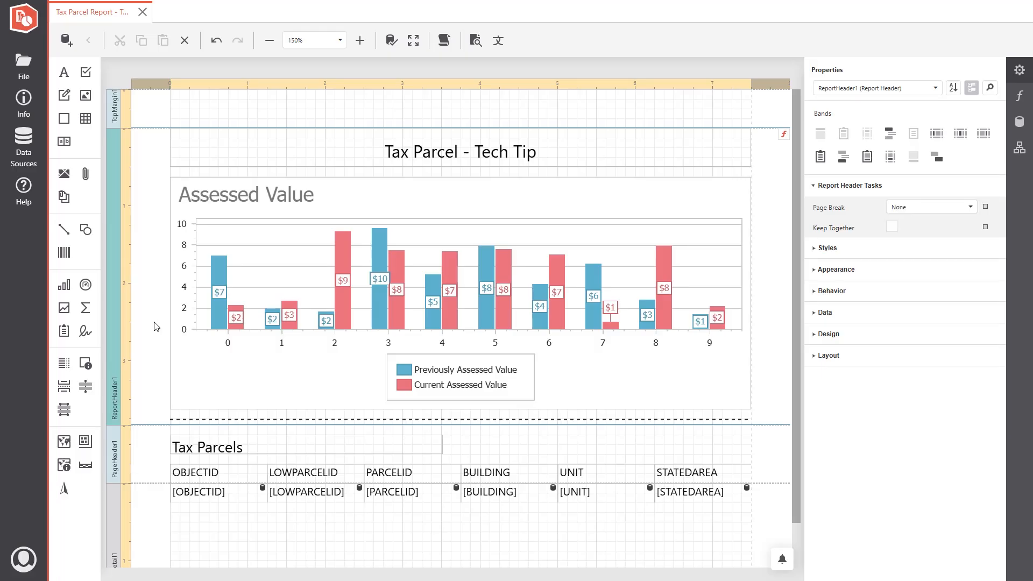
Delete the Tax Parcels label from the Page Header band.
click(148, 454)
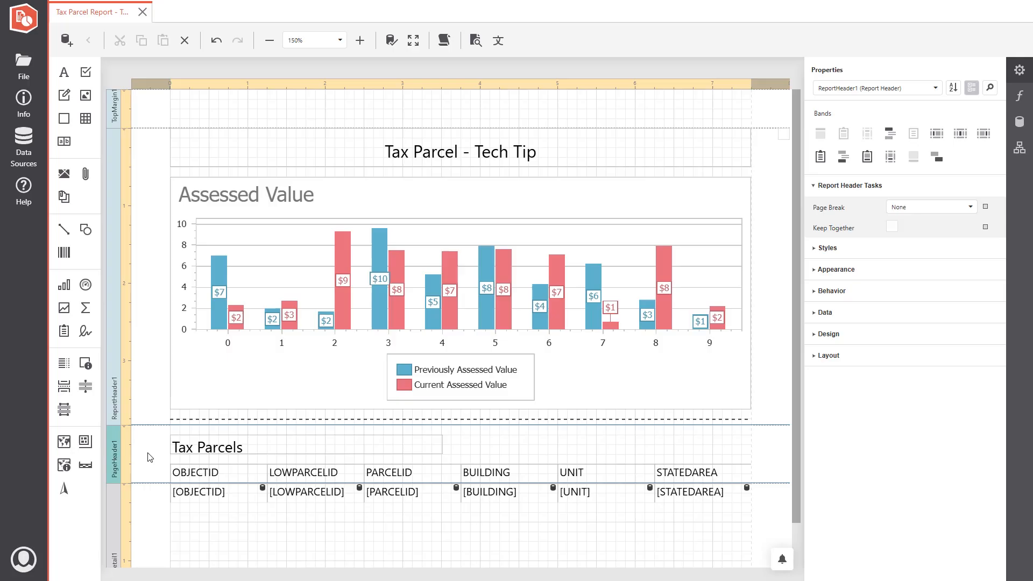
click(205, 447)
key(Delete)
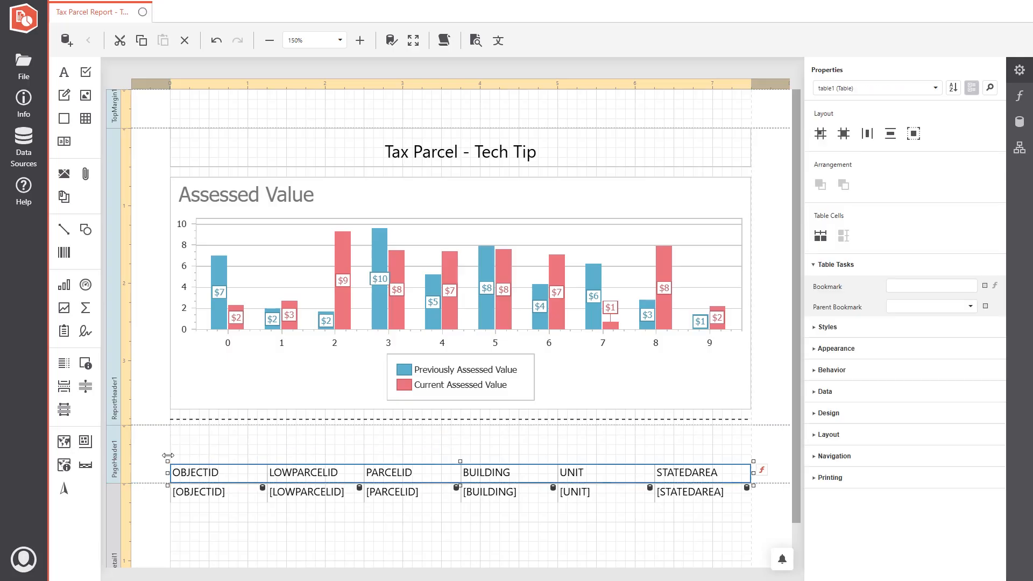
Move the column-heading table from the Page Header band into the Detail band and reduce the Page Header's height.
key(ctrl+x)
drag(155, 483, 159, 441)
click(161, 460)
key(ctrl+v)
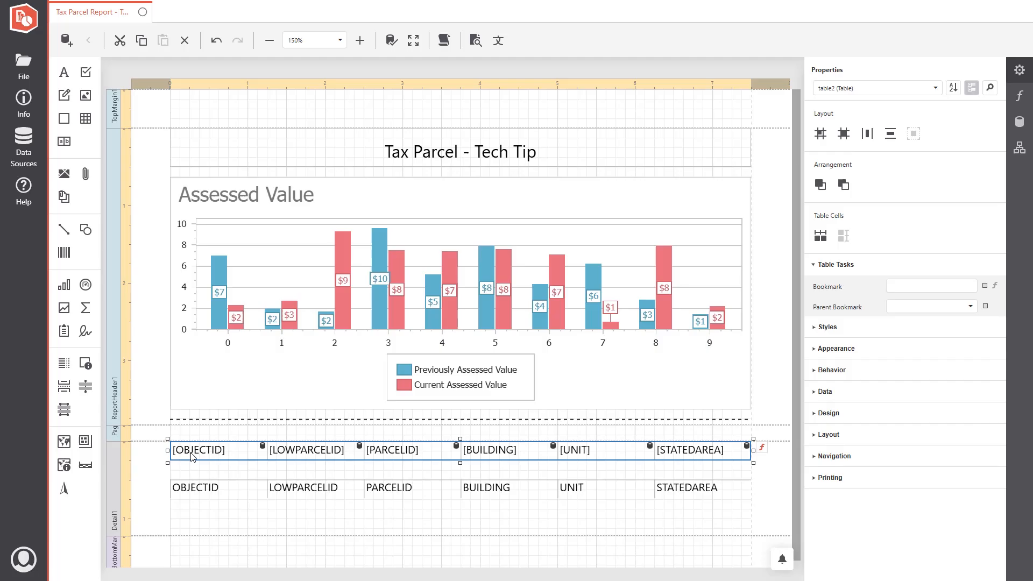
Rearrange the Detail band so the column-heading table sits directly above the data-field row.
click(188, 517)
key(Down)
key(Down)
key(Down)
key(Down)
key(Down)
key(Down)
key(Down)
key(Down)
key(Down)
key(Down)
key(Down)
key(Down)
key(Down)
key(Down)
key(Down)
key(Down)
key(Down)
key(Down)
key(Down)
key(Down)
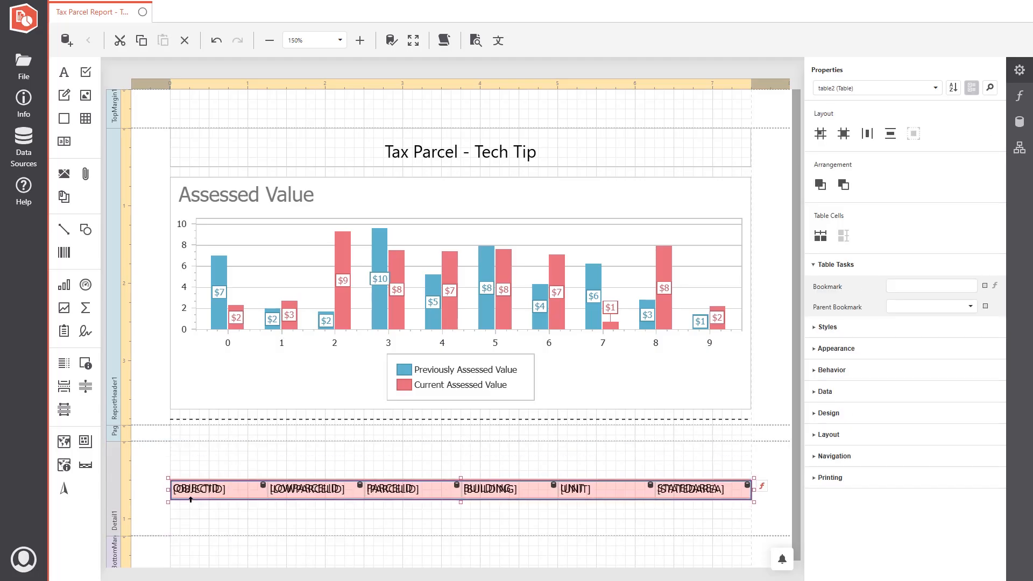
drag(184, 466, 215, 450)
Insert a page break below the data-field row and shrink the Detail band to end just beneath it.
click(159, 496)
drag(64, 386, 171, 489)
click(159, 523)
drag(160, 536, 159, 481)
Collapse the empty Page Header band and select the Detail band.
drag(160, 440, 161, 454)
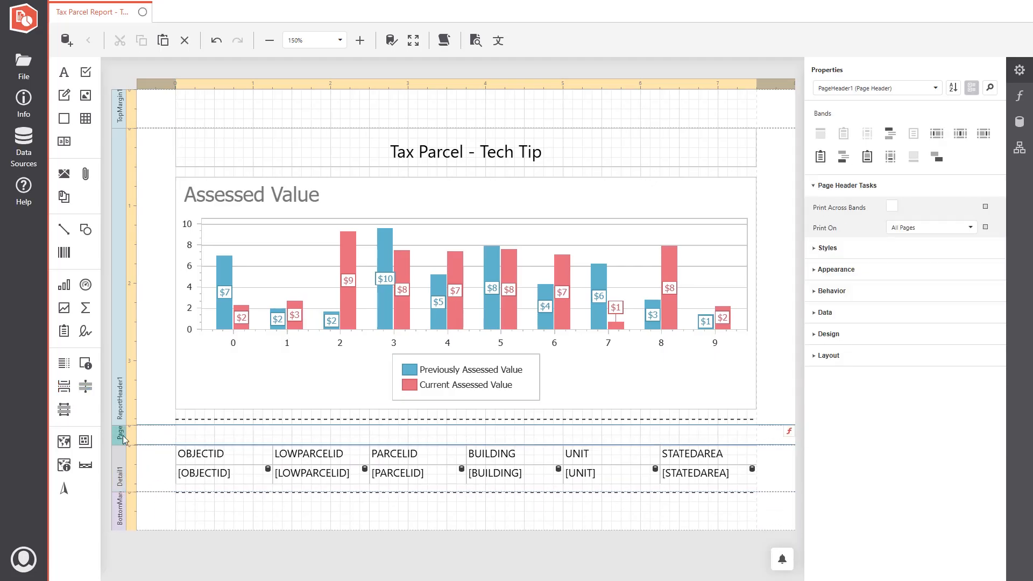
click(122, 435)
click(160, 471)
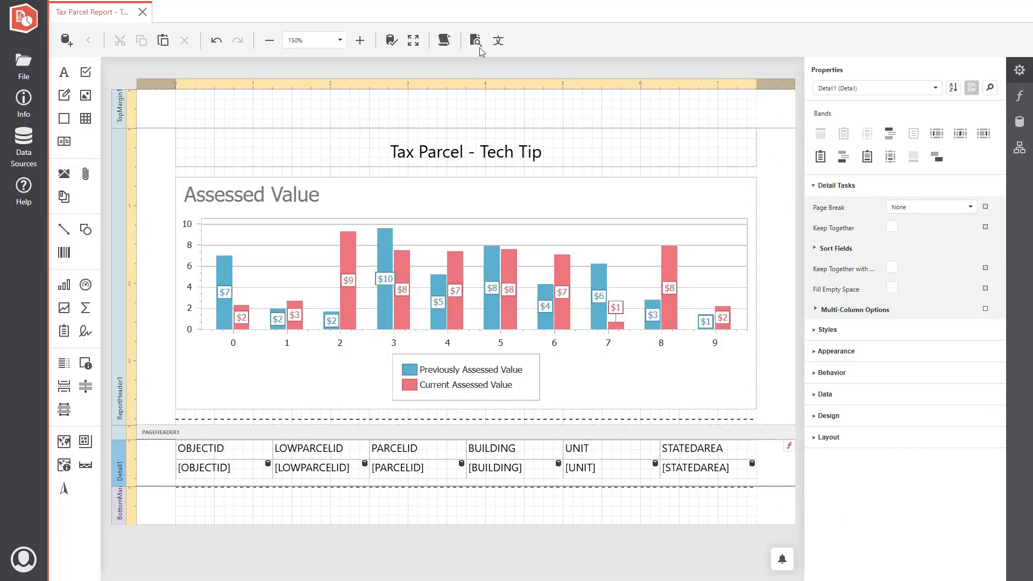
Run the report preview in PDF format and review how each parcel's table is laid out across the pages.
click(479, 46)
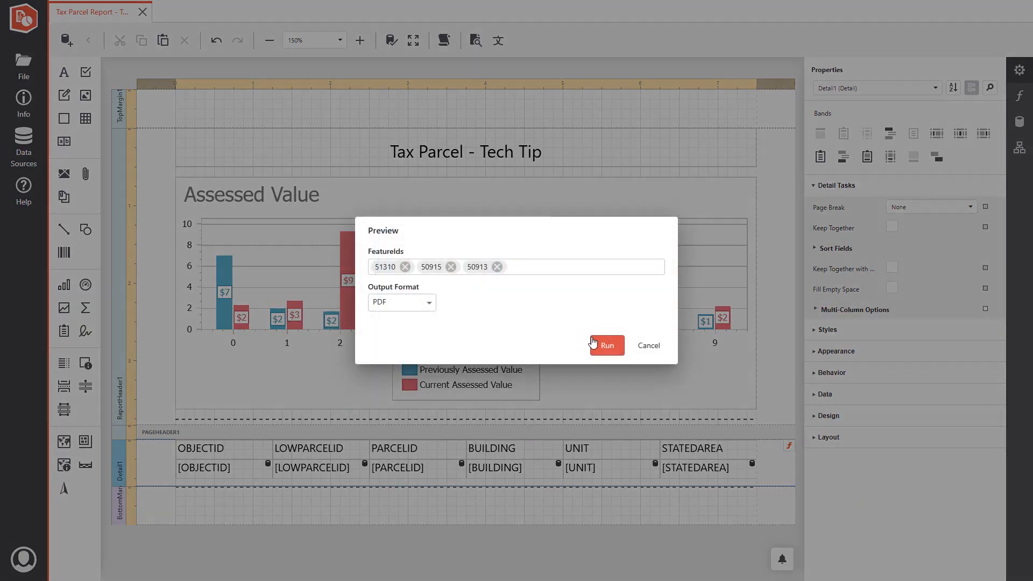
click(597, 347)
scroll(457, 294, down, 8)
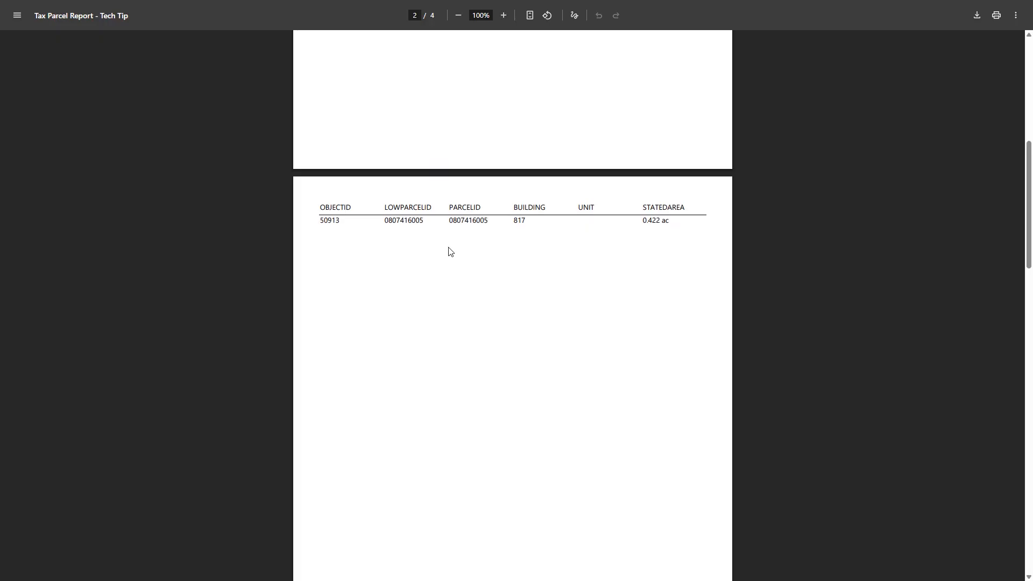
scroll(386, 328, down, 8)
scroll(434, 364, down, 8)
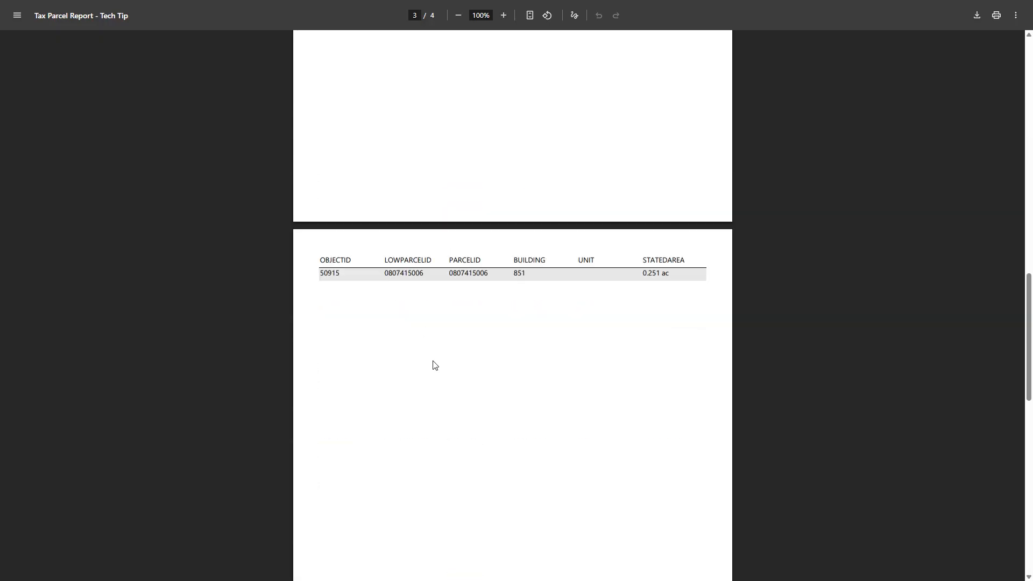
scroll(412, 509, down, 5)
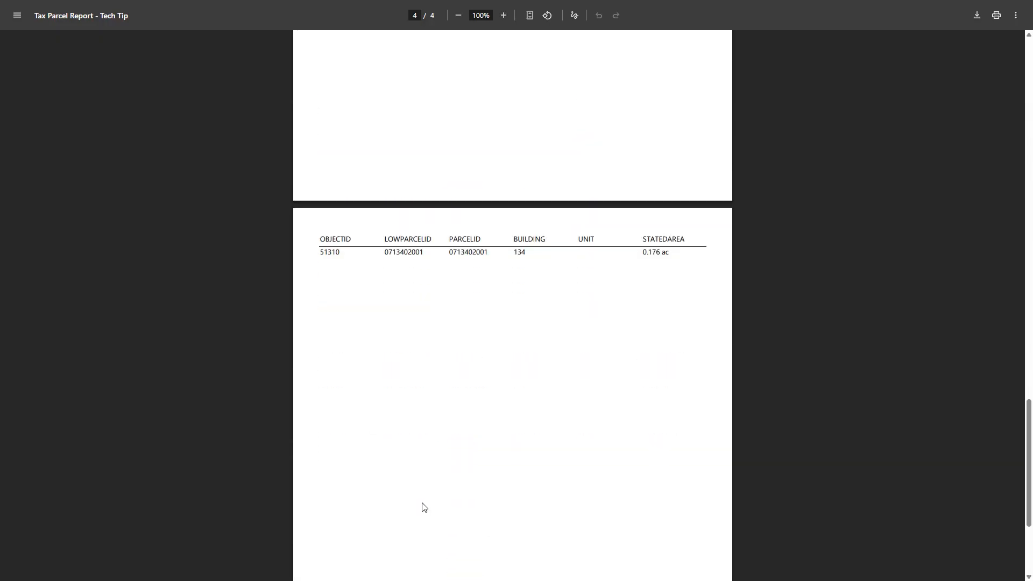
scroll(424, 498, up, 20)
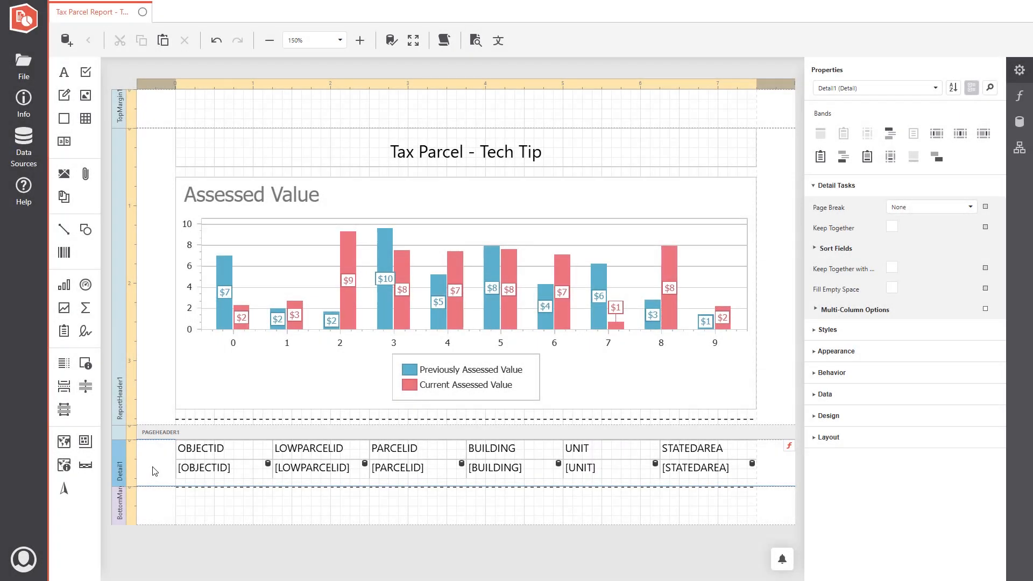
Insert a table below the page break in an enlarged Detail band and add a fourth column after its last cell.
drag(161, 487, 156, 537)
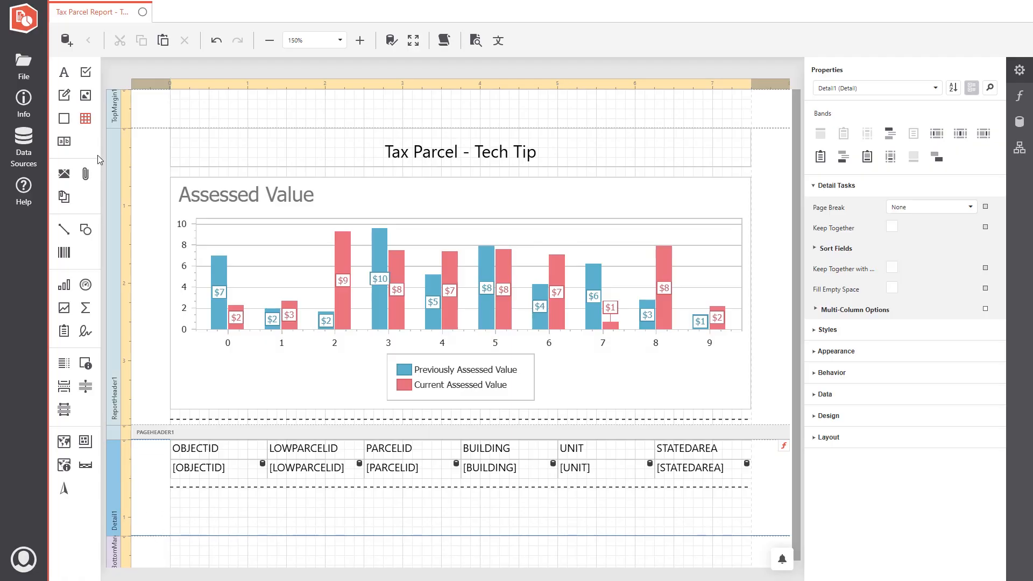
drag(98, 155, 177, 502)
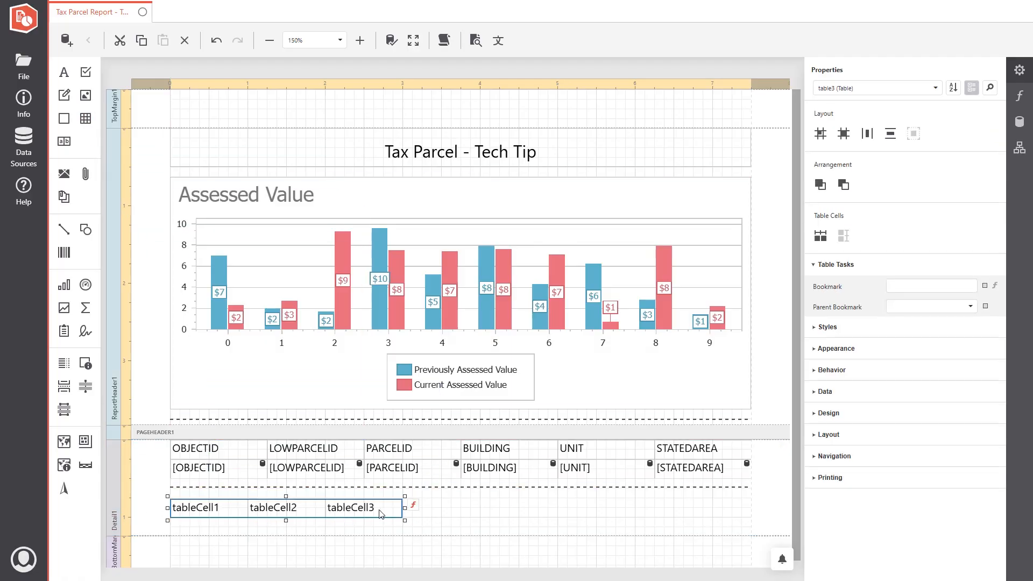
click(381, 514)
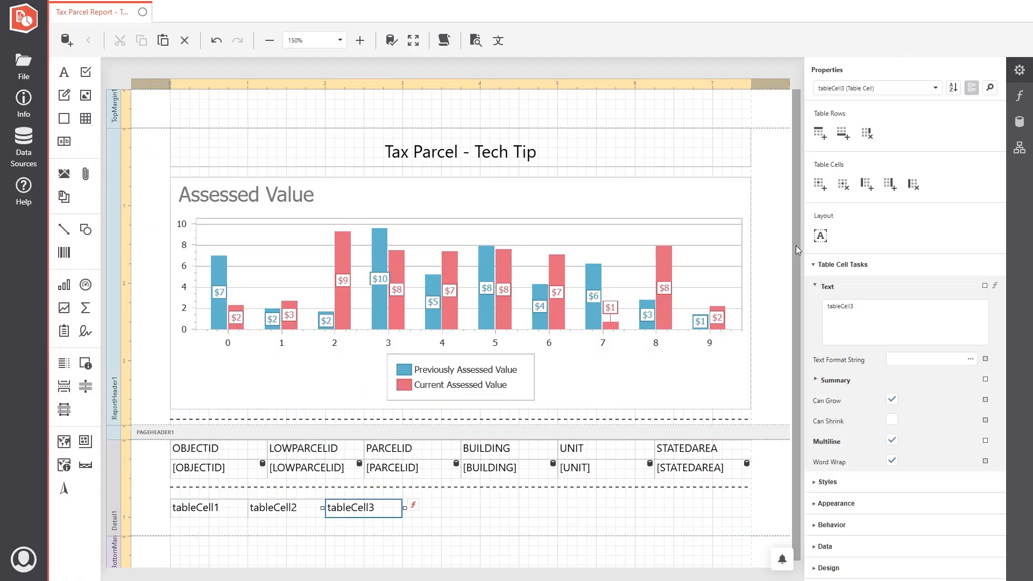
click(890, 184)
click(438, 527)
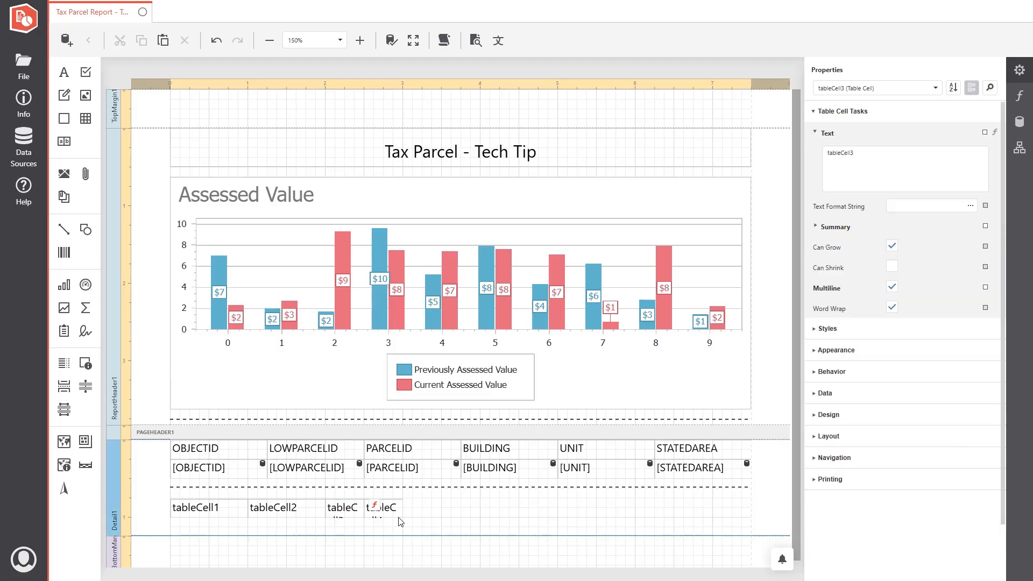
Stretch the new four-column table to the full printable width and distribute its columns evenly.
click(187, 513)
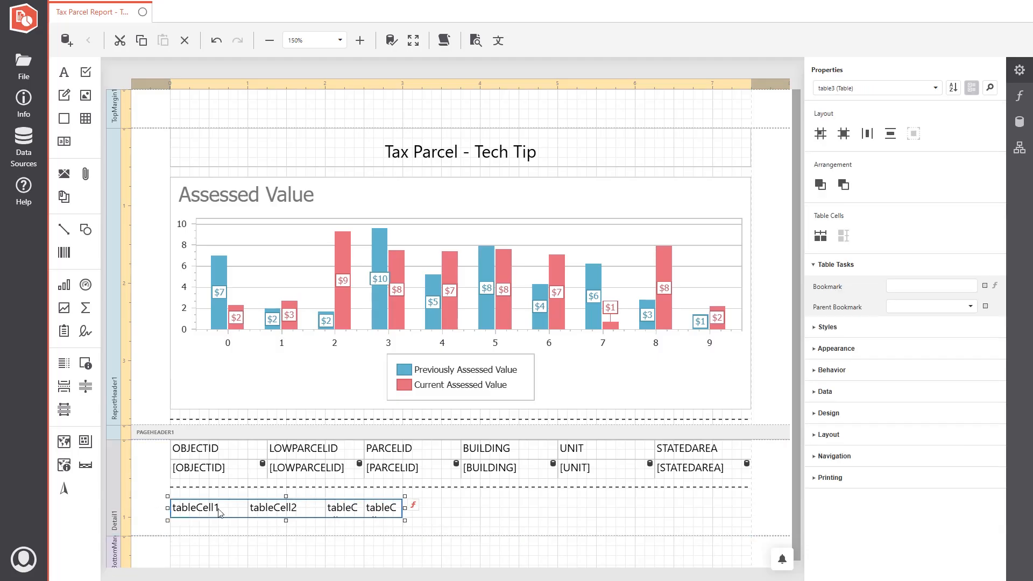
drag(403, 509, 754, 501)
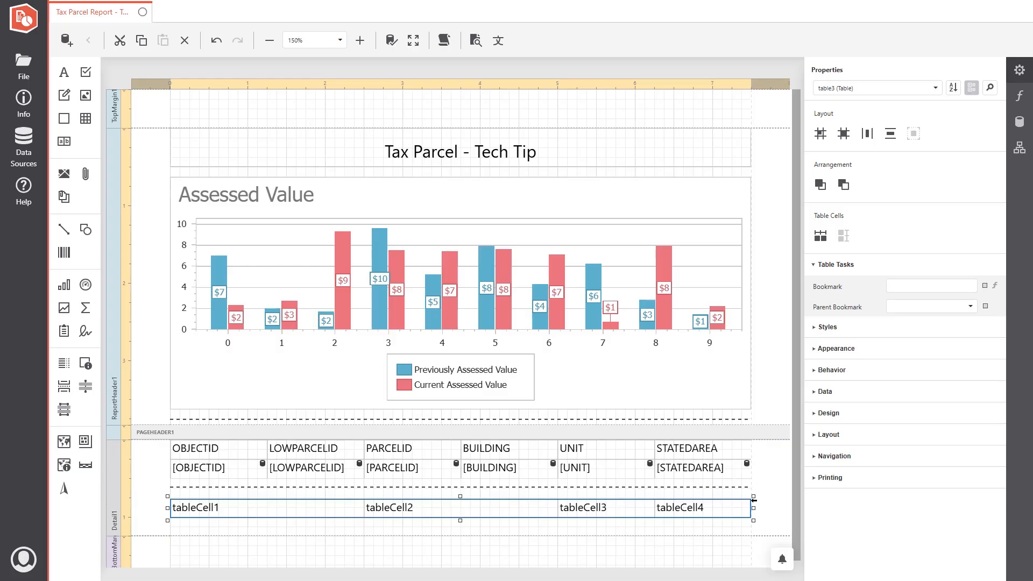
click(821, 235)
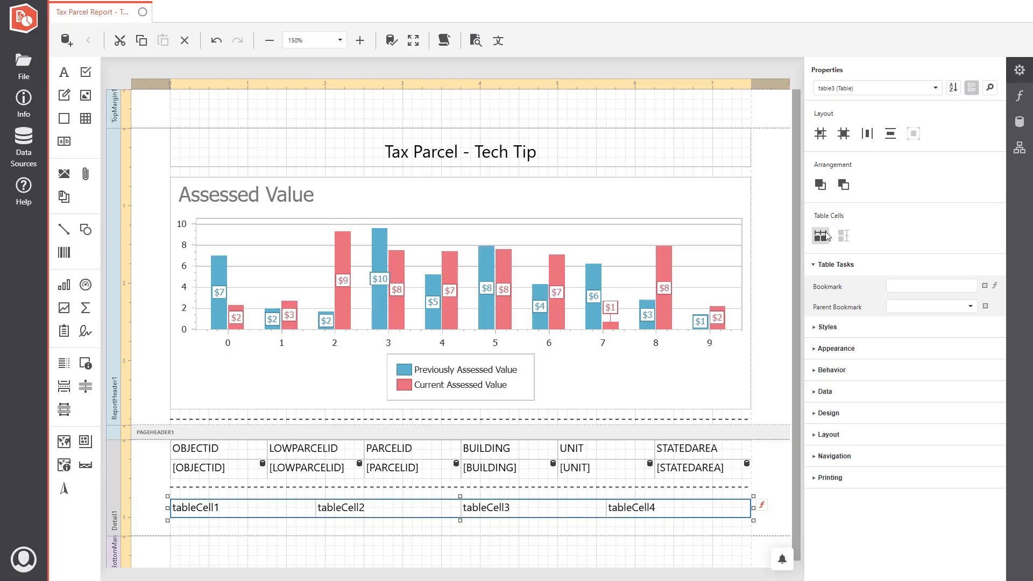
Insert five rows below the first row of the four-column table in the Detail band.
click(775, 514)
click(703, 512)
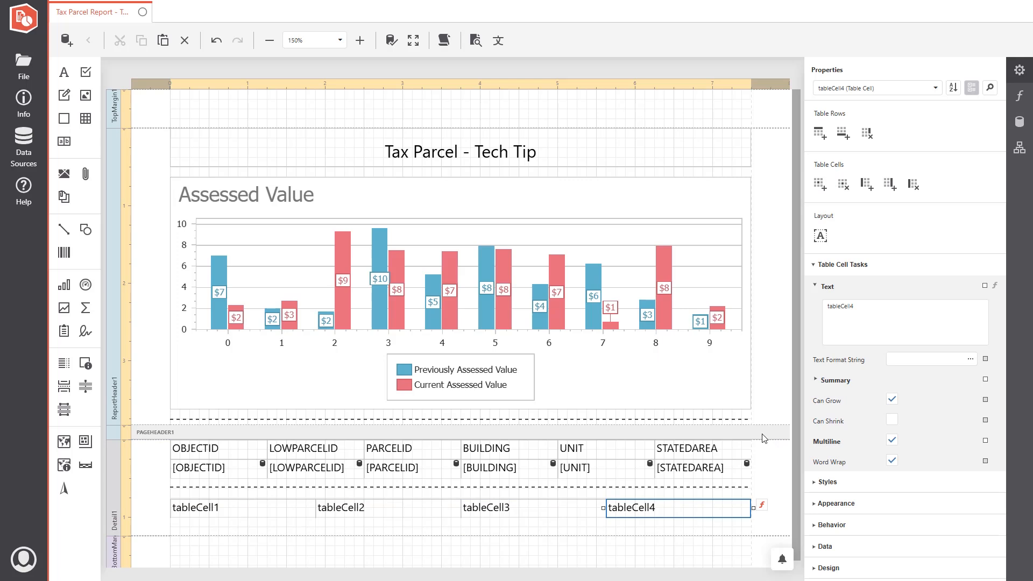
click(843, 135)
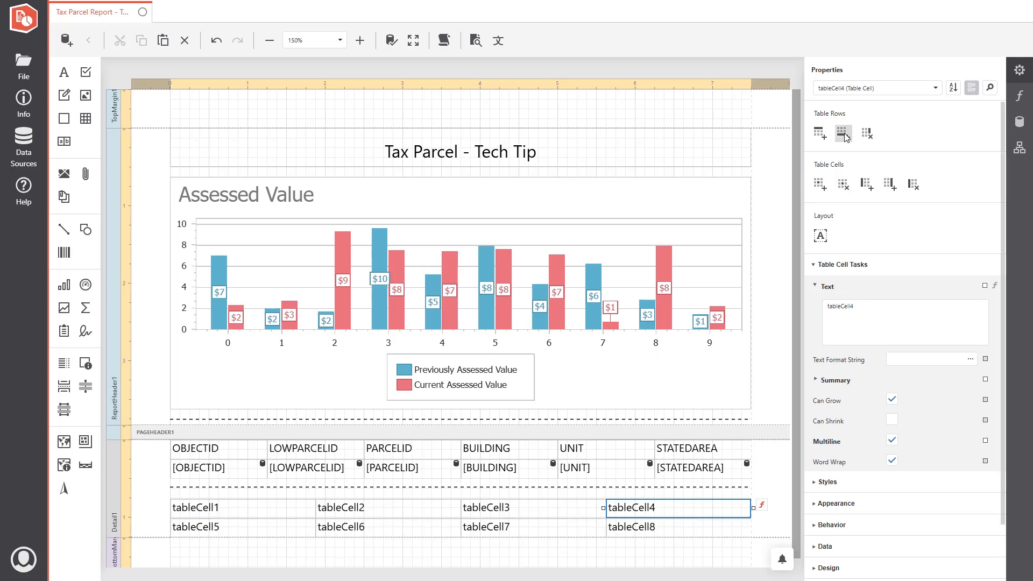
click(843, 135)
click(844, 135)
click(844, 134)
click(844, 135)
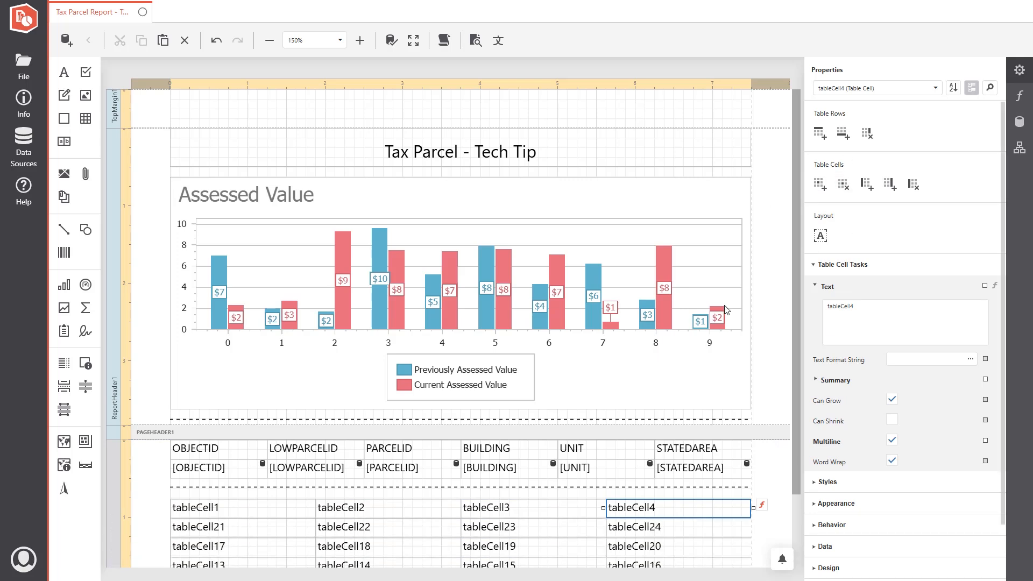
Delete the six-column parcel table above the page break in the Detail band.
scroll(721, 331, down, 3)
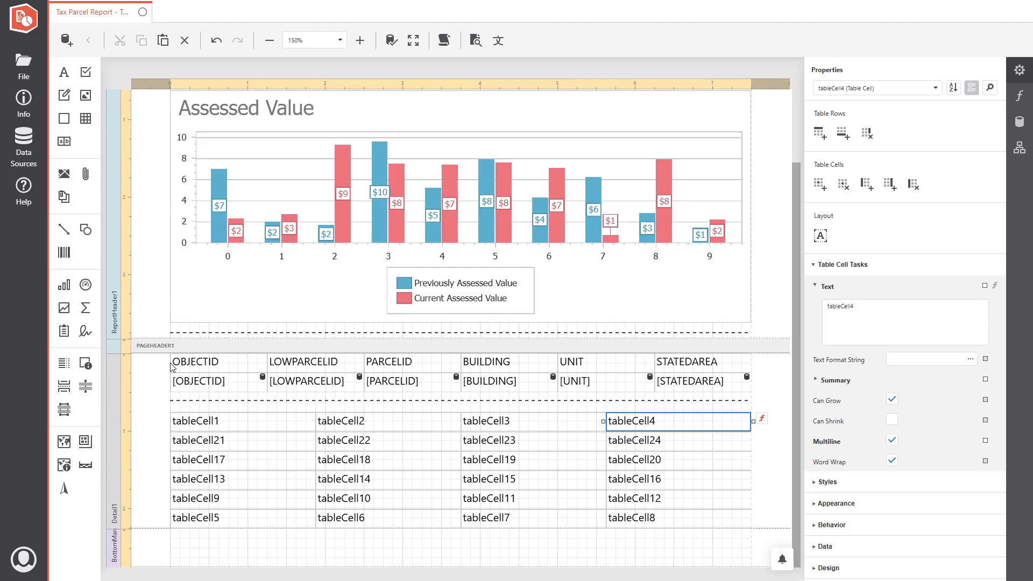
drag(164, 363, 184, 382)
key(Delete)
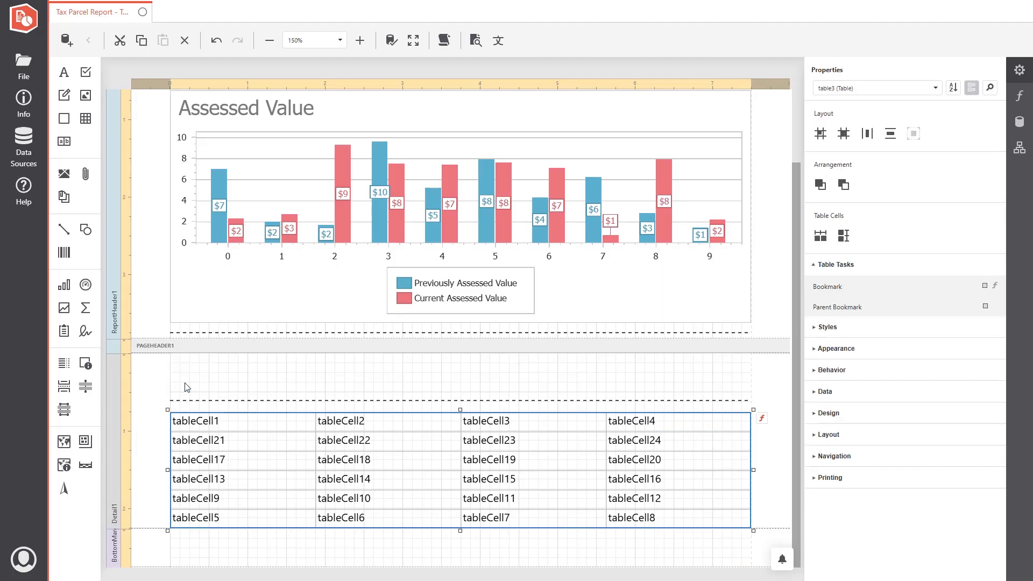
click(185, 384)
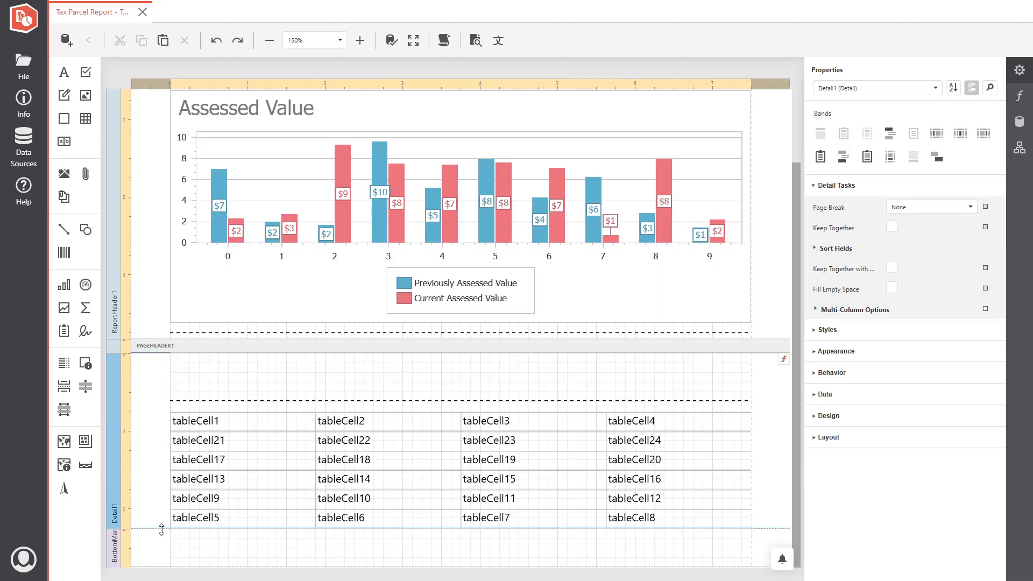
Place the page break below the four-column table, align the table with the Detail band's upper edge, and shorten the band.
drag(201, 400, 208, 536)
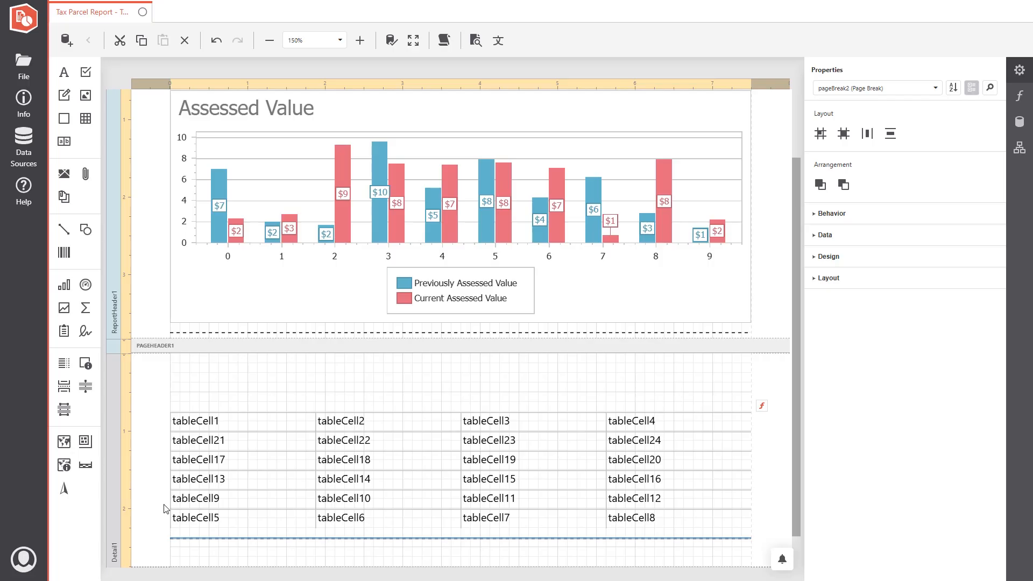
drag(165, 509, 203, 546)
drag(233, 467, 230, 398)
click(171, 425)
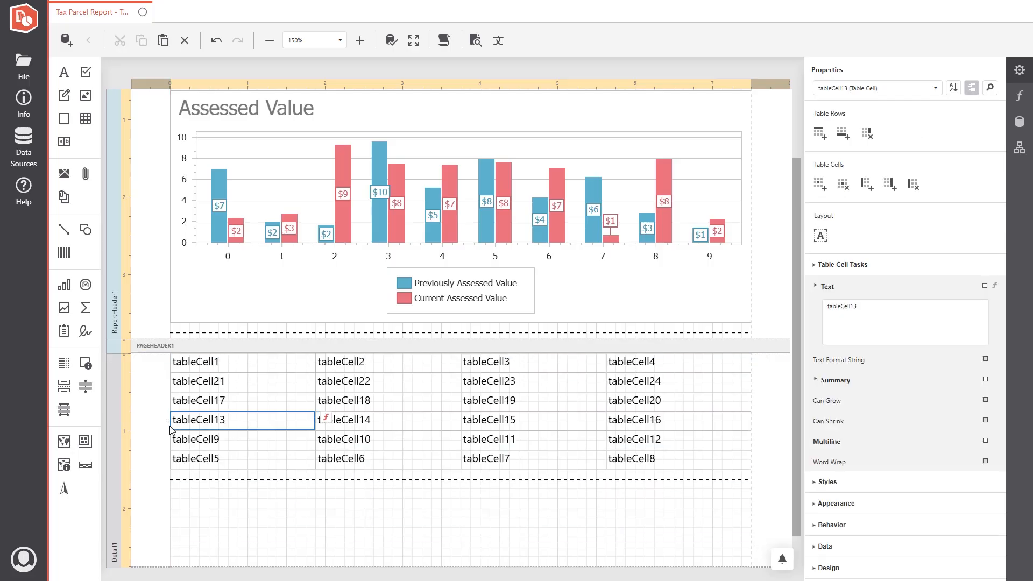
click(170, 428)
scroll(169, 452, down, 1)
drag(165, 528, 189, 454)
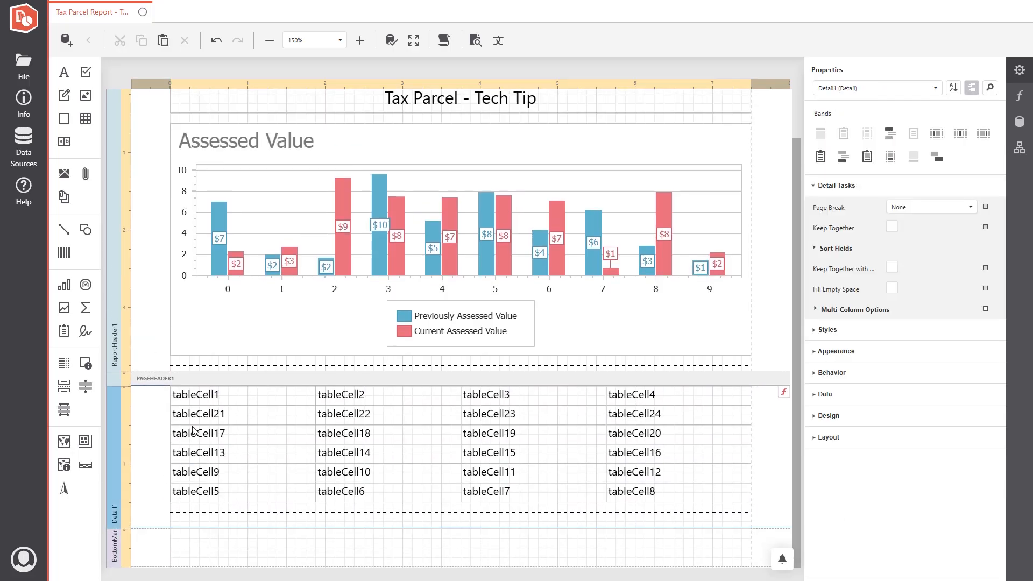
Label the first-column cells OWNER:, DESCRIPTION:, ASSESSMENT USE:, SCHOOL DISTRICT:, AREA: and ASSESSED VALUE CHANGE:.
double_click(211, 400)
text(OWNER:)
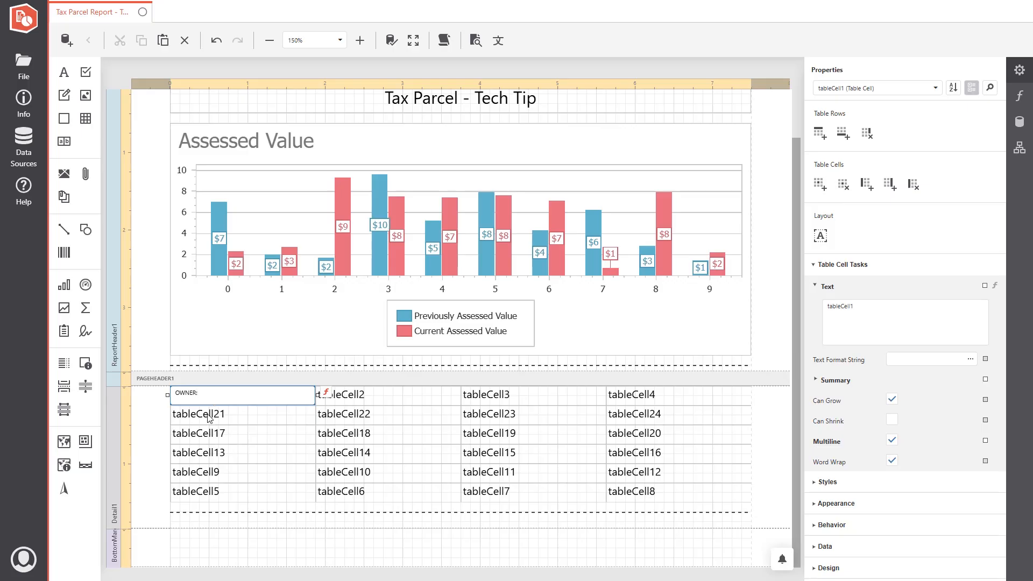
double_click(209, 415)
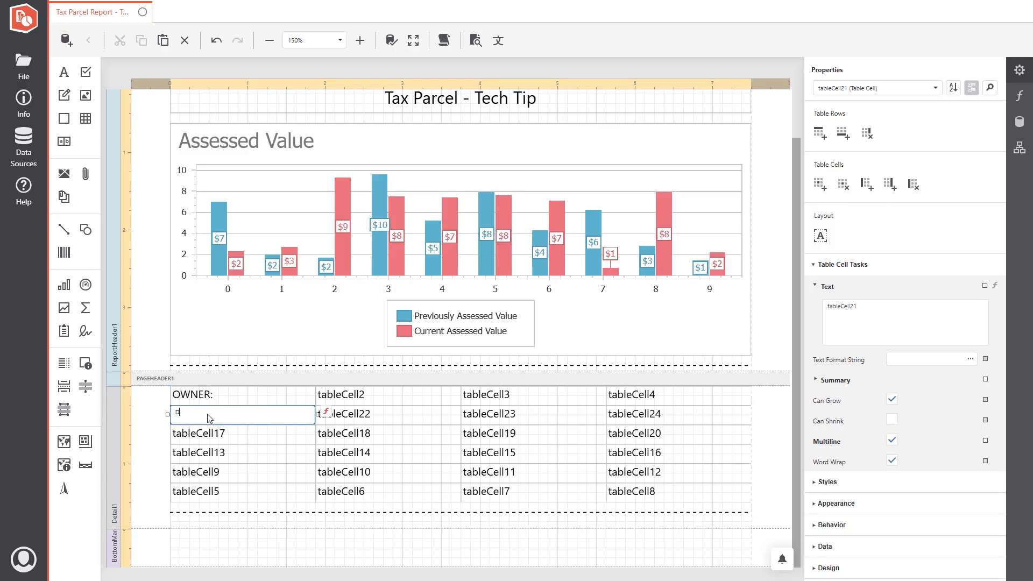
text(DESCRIPTION:)
double_click(207, 434)
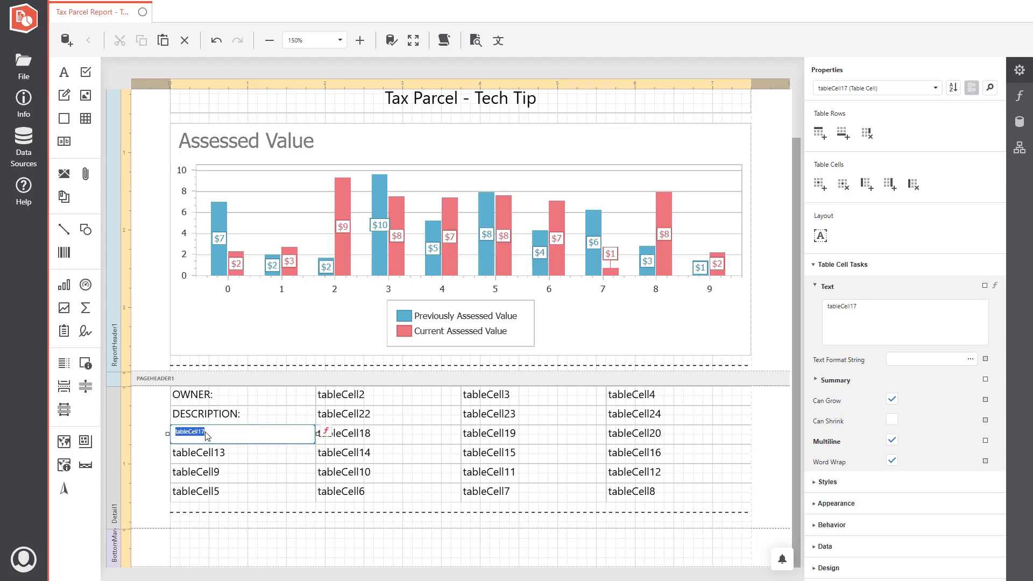
text(ASSESSMENT USE:)
double_click(205, 455)
text(SCHOOL DISTRICT:)
double_click(203, 474)
text(AREA:)
double_click(199, 494)
text(ASSESSED VALUE CHANGE:)
Label the third-column cells CURRENT VALUE:, PREVIOUS VALUE, LAND VALUE:, RESIDENTIAL AREA (SQFT):, BUILDING AREA (SQFT): and TAXABLE VALUE CHANGE:.
double_click(510, 397)
text(CURRENT VALUE:)
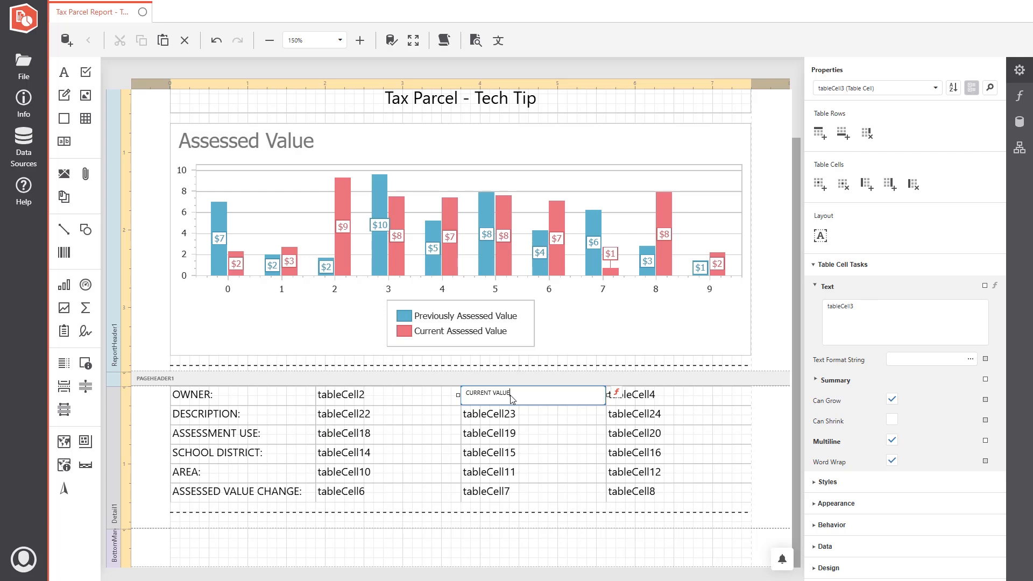
text(RESIDENTIAL AREA (SQFT):)
double_click(488, 472)
text(BUILDING AREA (SQFT):)
double_click(487, 491)
text(TAXABLE VALUE CHANGE:)
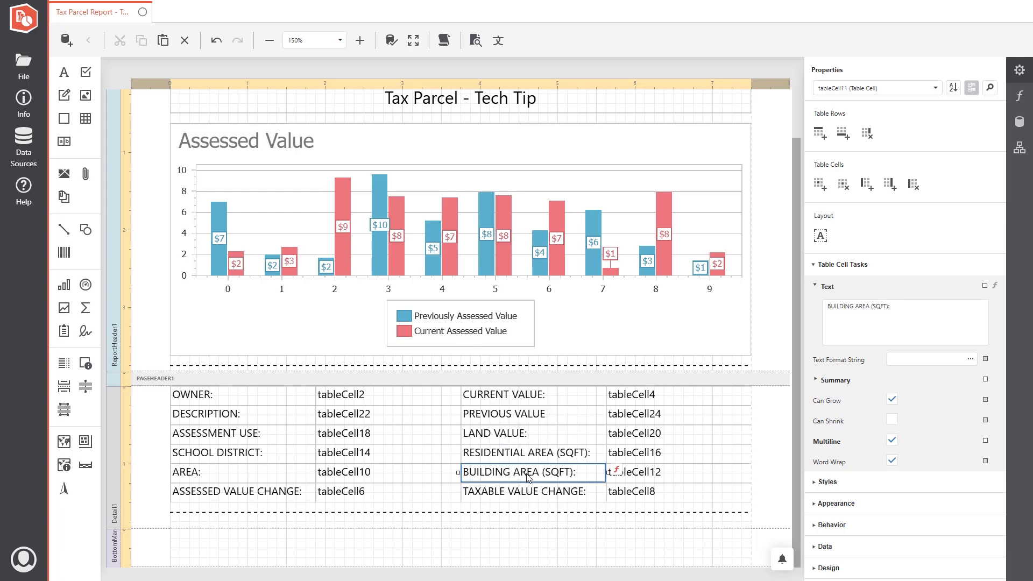
Set the font of all label cells in the first and third columns to Segoe UI Semibold.
drag(242, 396, 310, 493)
drag(538, 401, 549, 492)
click(836, 360)
scroll(861, 409, down, 2)
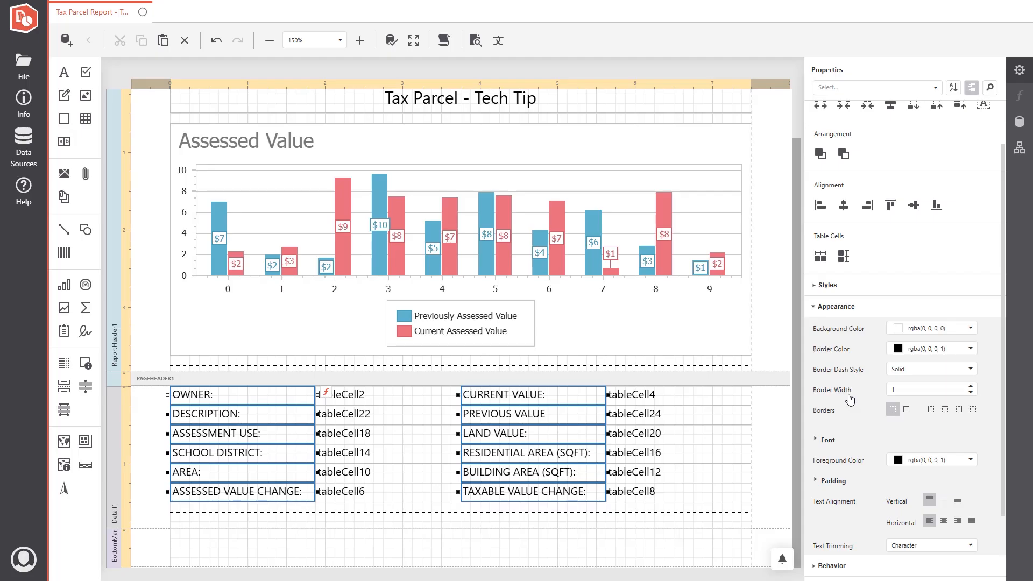
click(829, 434)
scroll(867, 426, down, 2)
click(970, 352)
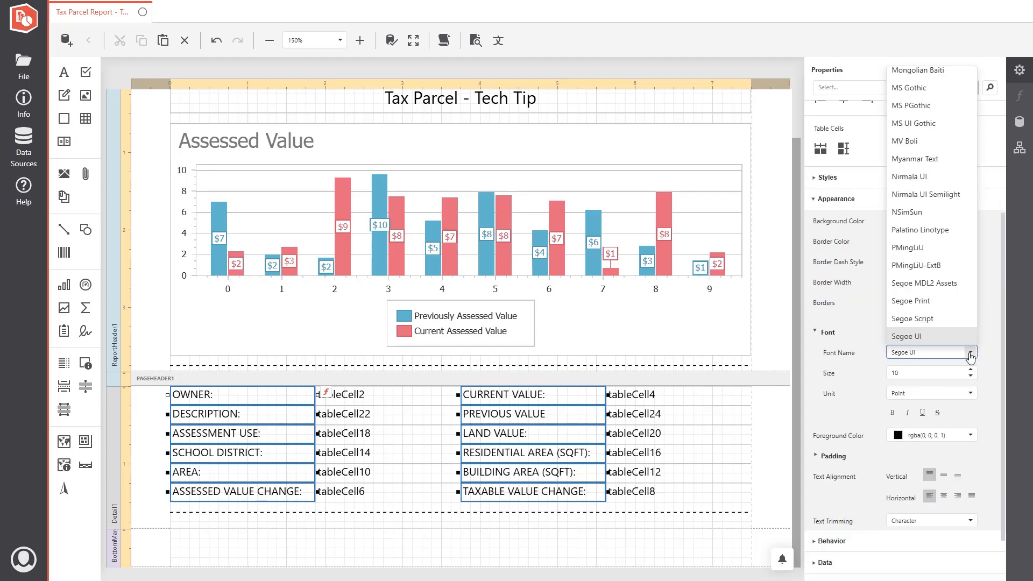
scroll(951, 321, down, 2)
click(951, 319)
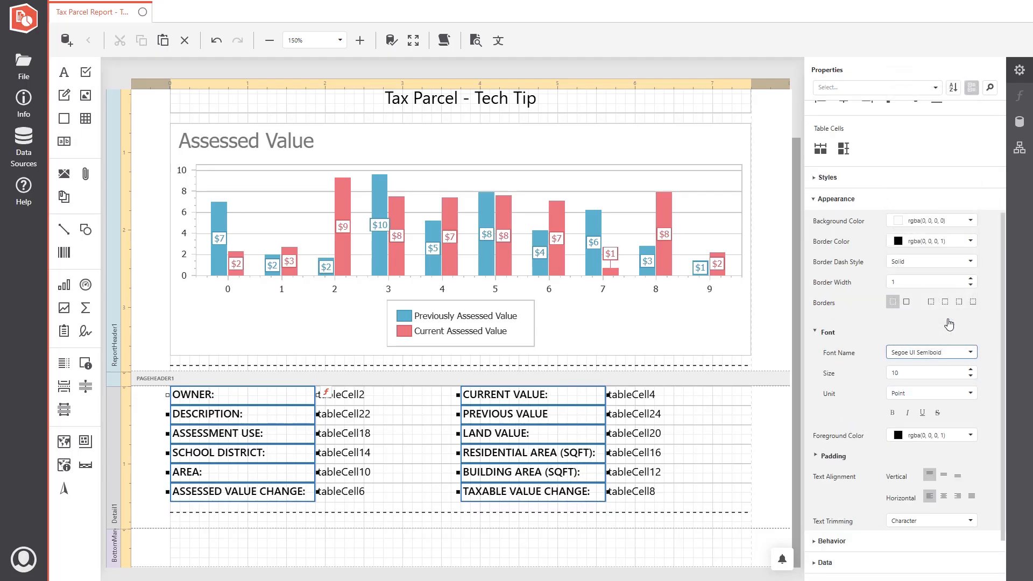
click(785, 424)
Narrow the first-column label cells from OWNER to AREA so each fits its own text.
click(318, 397)
click(304, 397)
drag(316, 397, 221, 397)
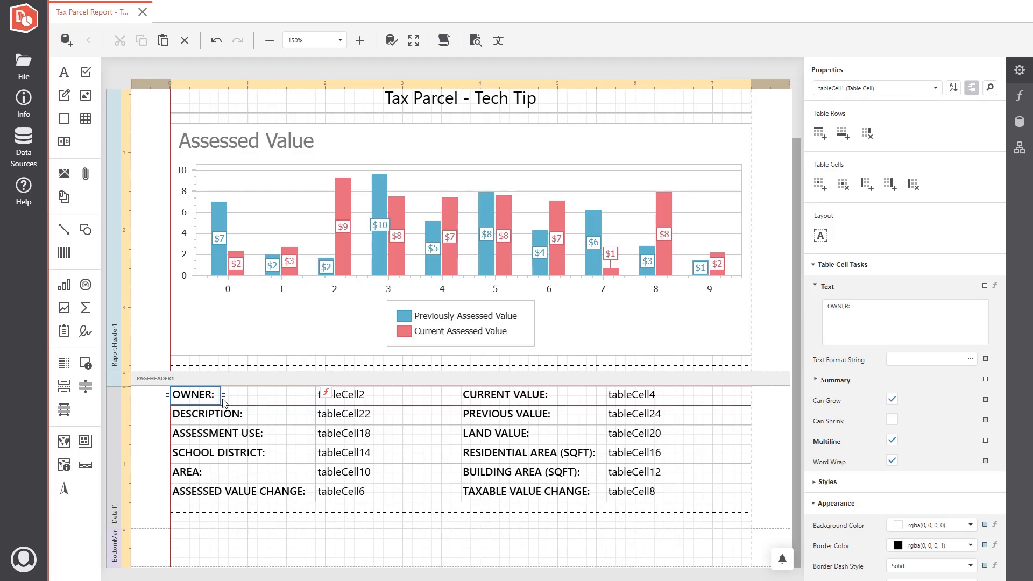
click(296, 416)
drag(316, 415, 249, 415)
click(295, 436)
click(299, 454)
drag(316, 434, 210, 472)
click(301, 472)
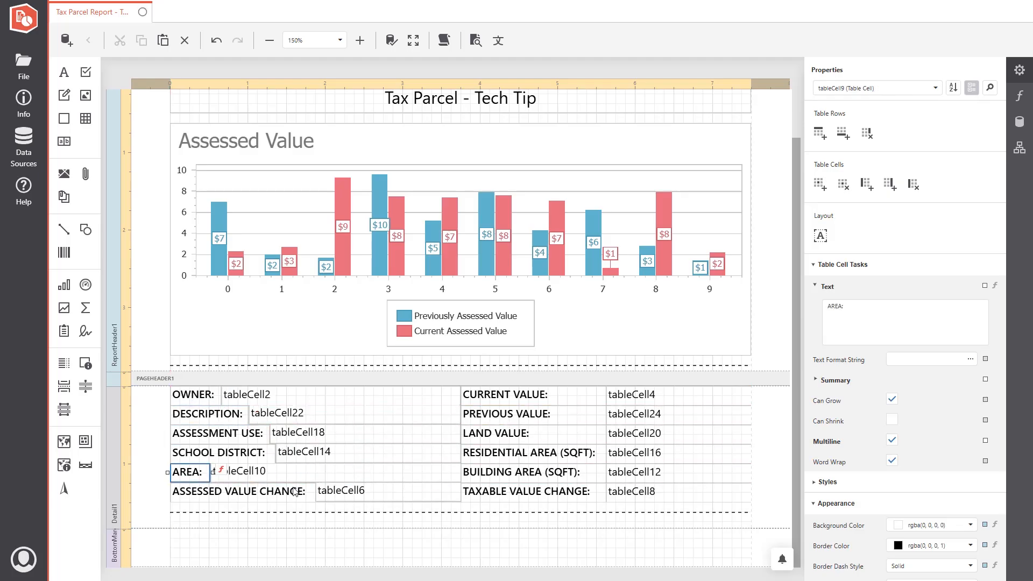
click(302, 491)
Narrow the third-column label cells to their text, leaving the RESIDENTIAL AREA (SQFT) cell at full width.
click(592, 394)
drag(607, 395, 556, 395)
click(592, 414)
drag(607, 416, 556, 416)
click(586, 434)
drag(606, 434, 538, 433)
click(595, 453)
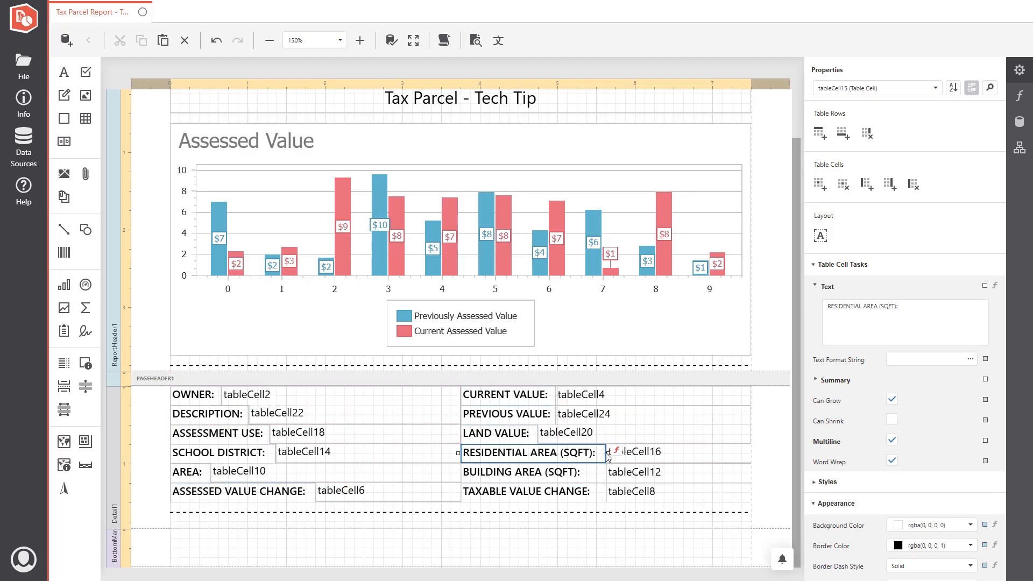
click(596, 473)
mouse_move(606, 472)
mouse_down()
mouse_move(588, 473)
mouse_move(596, 492)
mouse_up()
click(596, 492)
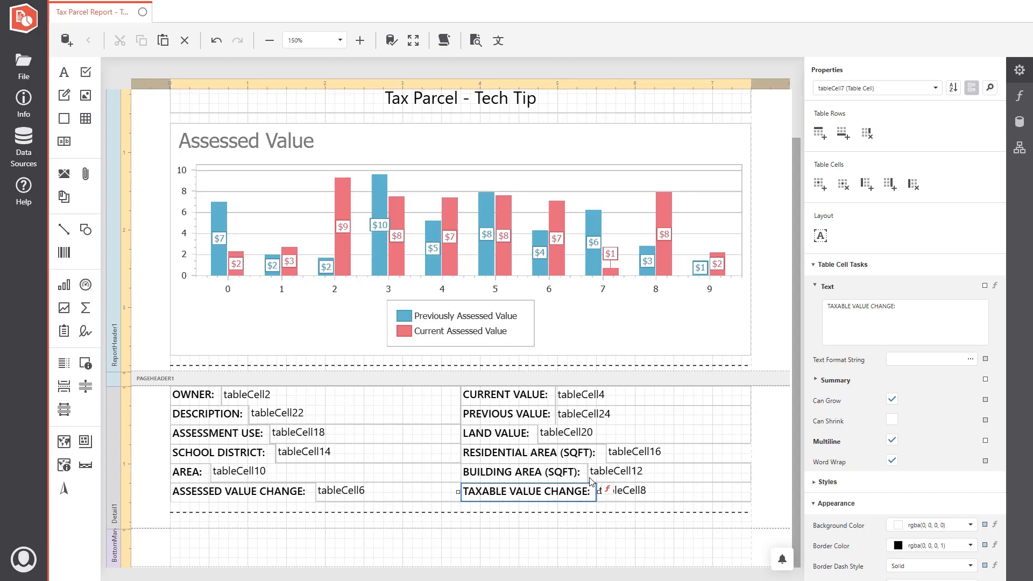
Bind the OWNER and DESCRIPTION value cells to the Tax Parcels fields OWNERNME1 and PRPRTYDSCRP.
click(1019, 122)
click(812, 111)
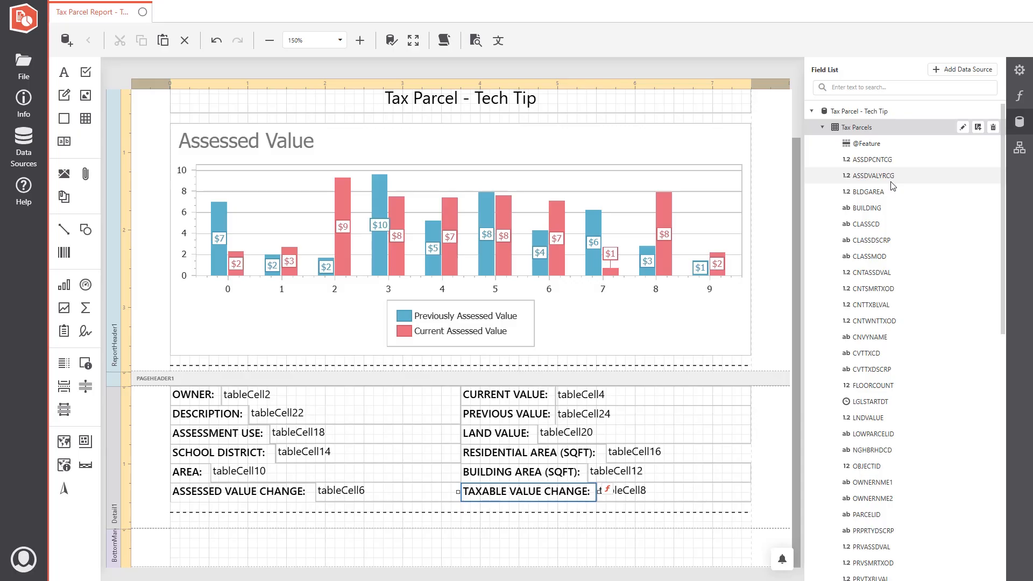
scroll(893, 186, down, 2)
drag(868, 375, 266, 400)
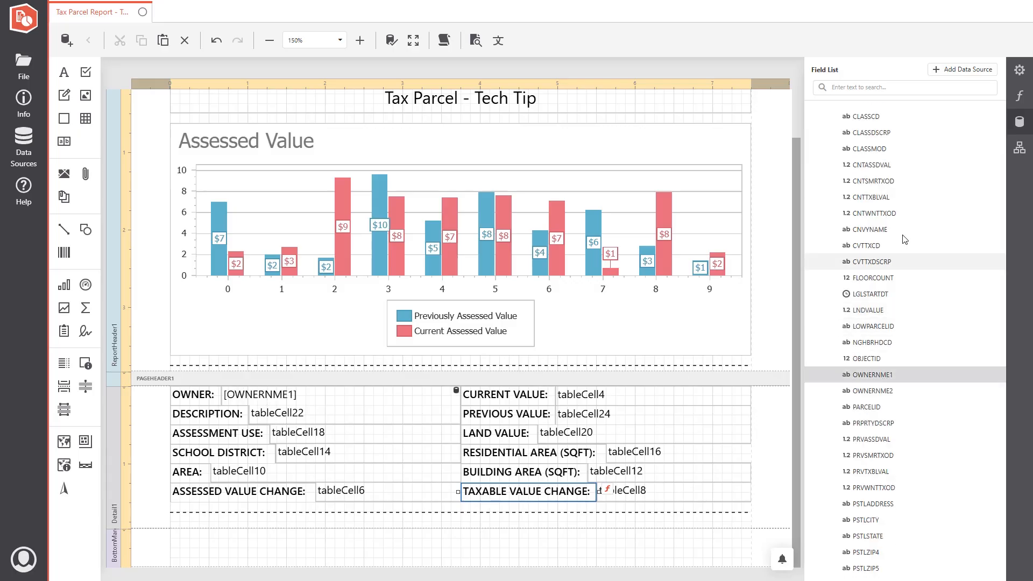
click(887, 87)
text(PRP)
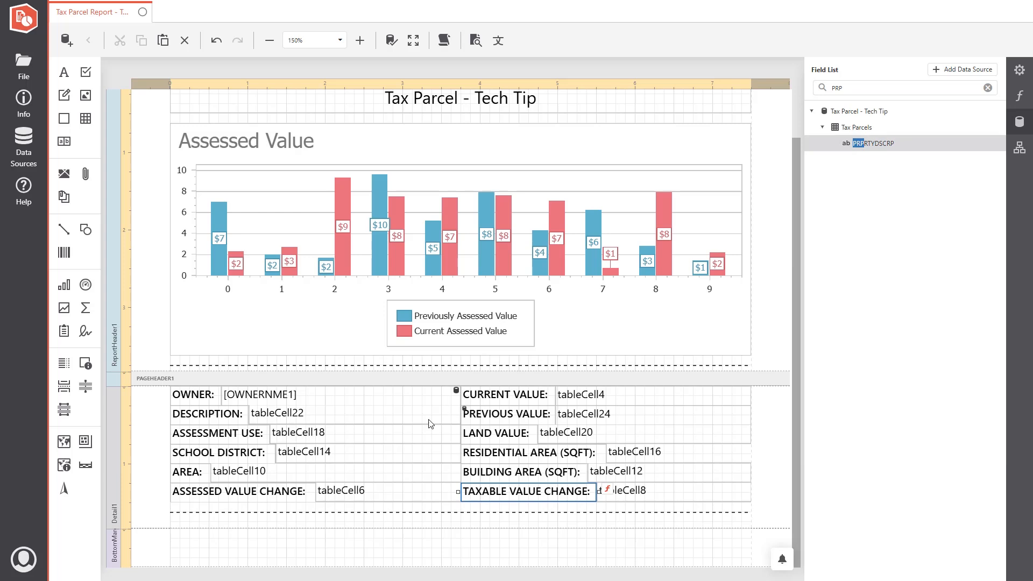
drag(430, 424, 334, 420)
Bind the ASSESSMENT USE, SCHOOL DISTRICT, AREA and ASSESSED VALUE CHANGE value cells to USEDSCRP, SCHLDSCRP, BLDGAREA and ASSDVALYRCG.
drag(845, 87, 829, 87)
text(USED)
drag(877, 144, 344, 453)
text(SCHLARE)
drag(883, 146, 280, 472)
drag(845, 87, 830, 88)
text(ASSD)
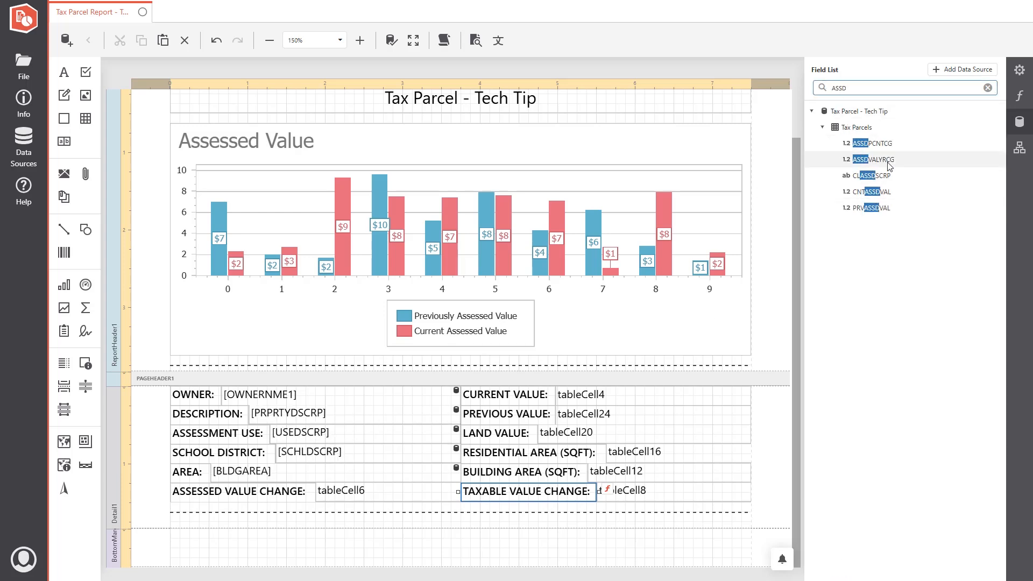
drag(888, 161, 371, 492)
Clear the field search and bind the CURRENT VALUE, PREVIOUS VALUE and LAND VALUE cells to CNTASSDVAL, PRVASSDVAL and LNDVALUE.
drag(848, 88, 831, 88)
key(BackSpace)
key(Caps_Lock)
drag(882, 305, 661, 398)
drag(883, 272, 657, 398)
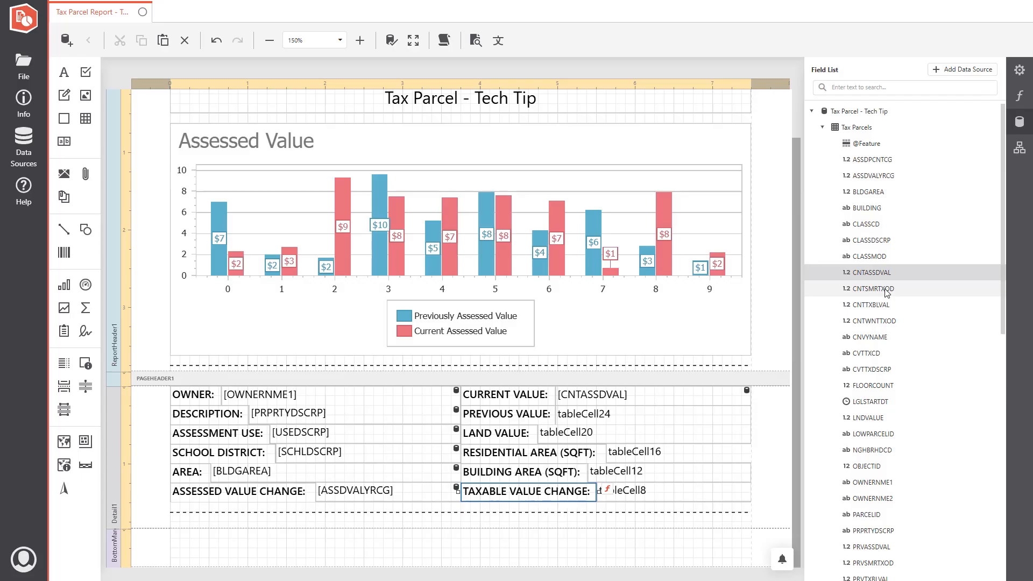
drag(883, 547, 657, 416)
drag(883, 418, 657, 435)
Bind the RESIDENTIAL AREA, BUILDING AREA and TAXABLE VALUE CHANGE value cells to RESFLRAREA, BLDGAREA and TXBLVALYRCHG.
scroll(909, 431, down, 3)
drag(883, 532, 672, 454)
scroll(891, 339, up, 3)
drag(873, 192, 646, 473)
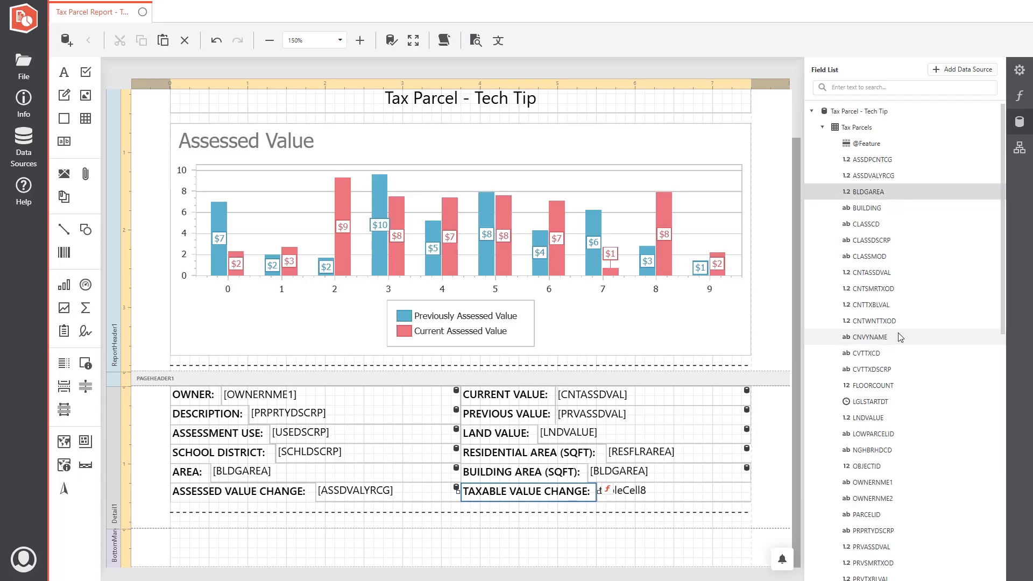
scroll(899, 336, down, 7)
drag(872, 557, 654, 493)
click(779, 452)
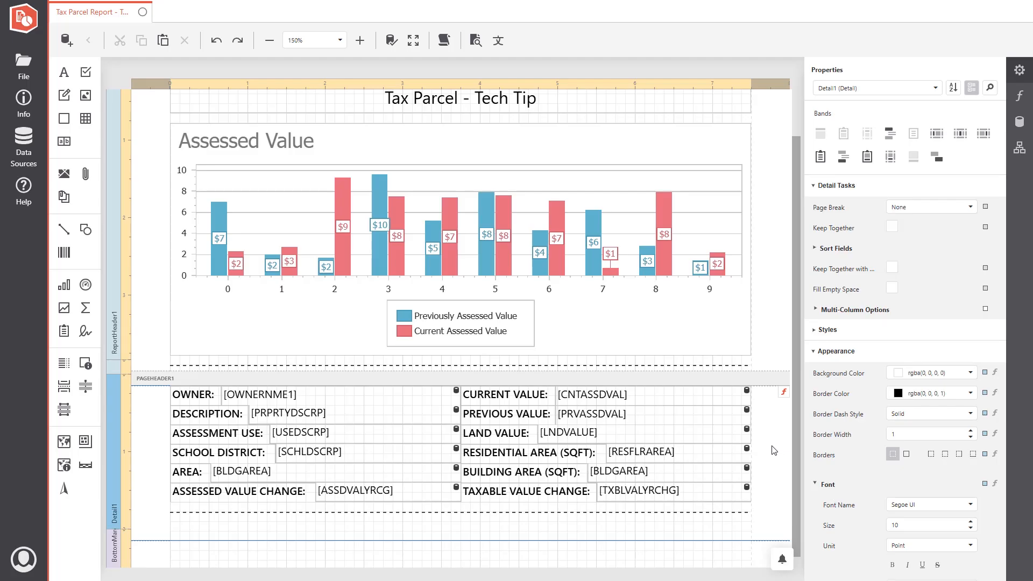
Insert two rows above the OWNER row of the table.
click(214, 400)
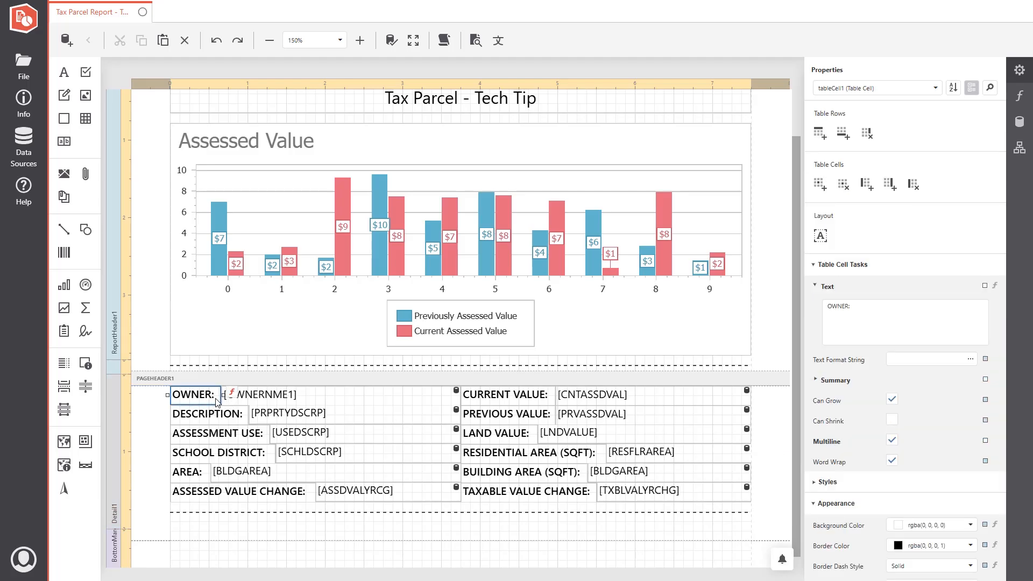
click(822, 139)
click(822, 139)
Delete the extra cells in the two new rows so each row is a single full-width cell.
click(578, 419)
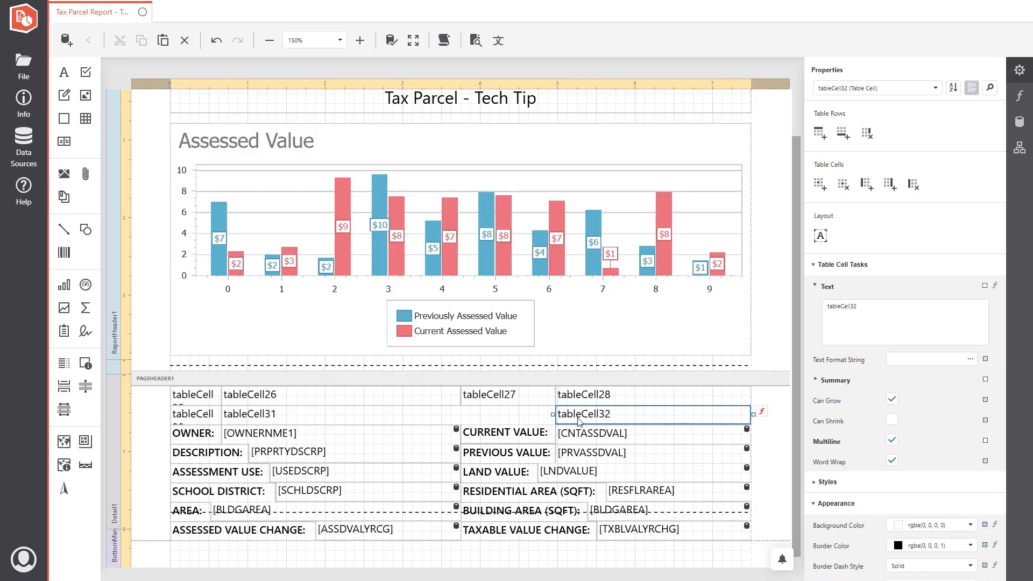
key(Delete)
click(542, 402)
key(Delete)
key(Delete)
key(Delete)
click(431, 415)
key(Delete)
Enter the heading "Tax Parcel Information" in the table's first row.
double_click(218, 400)
text(T)
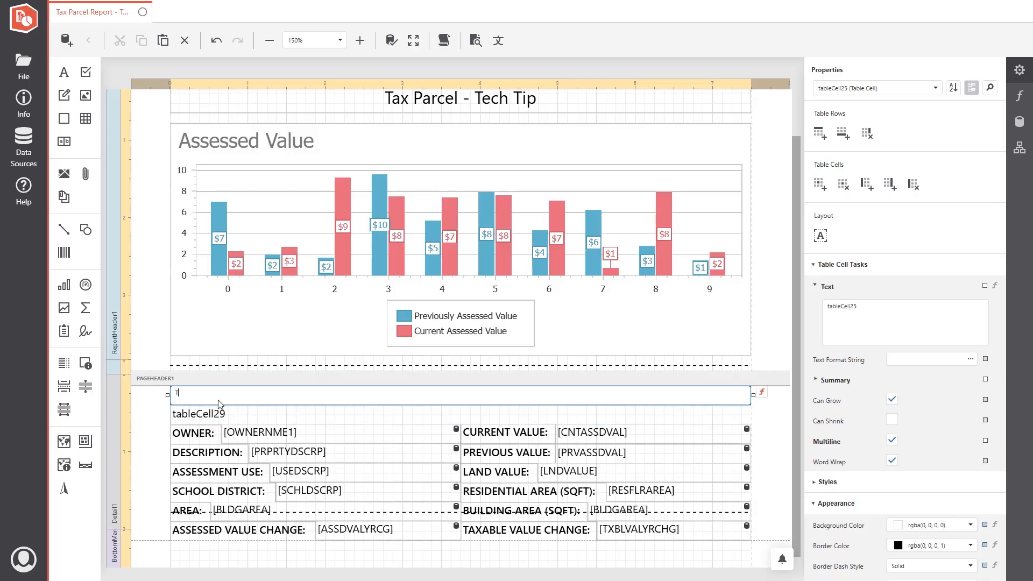
text(ax Parcel Information)
click(152, 407)
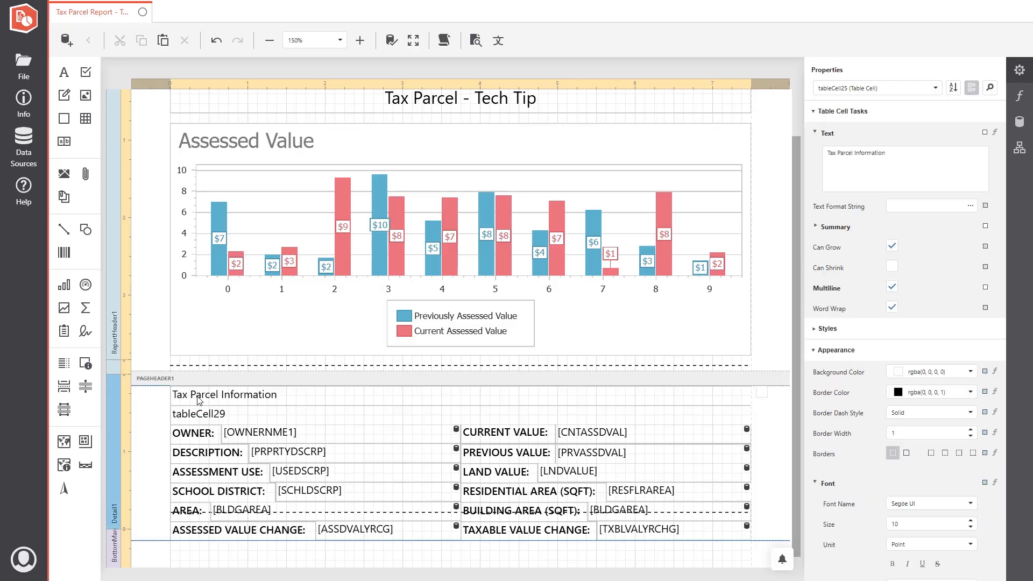
Format the "Tax Parcel Information" heading as 14-point Segoe UI Semibold.
click(196, 397)
scroll(836, 375, down, 3)
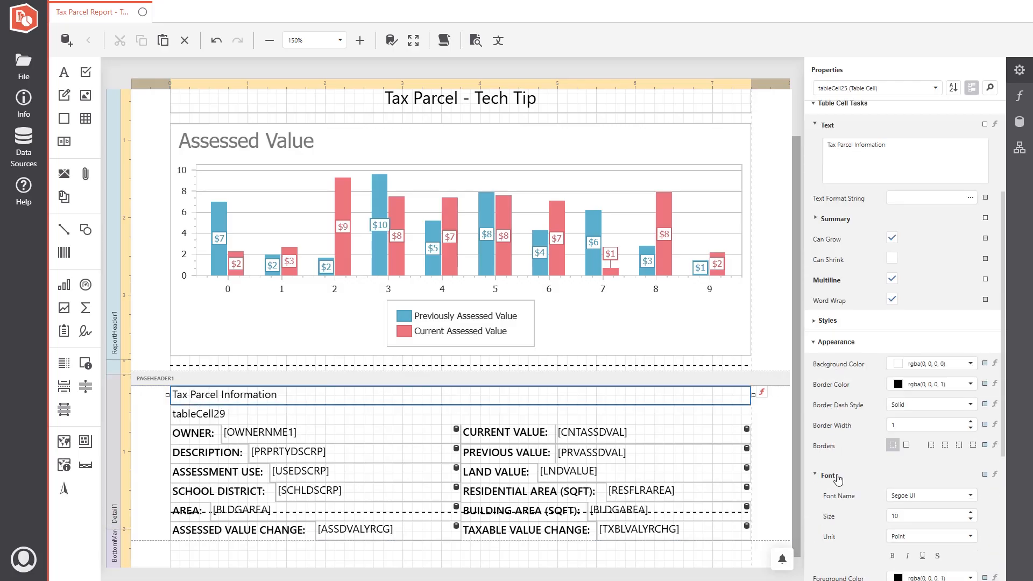
drag(909, 516, 880, 517)
click(970, 495)
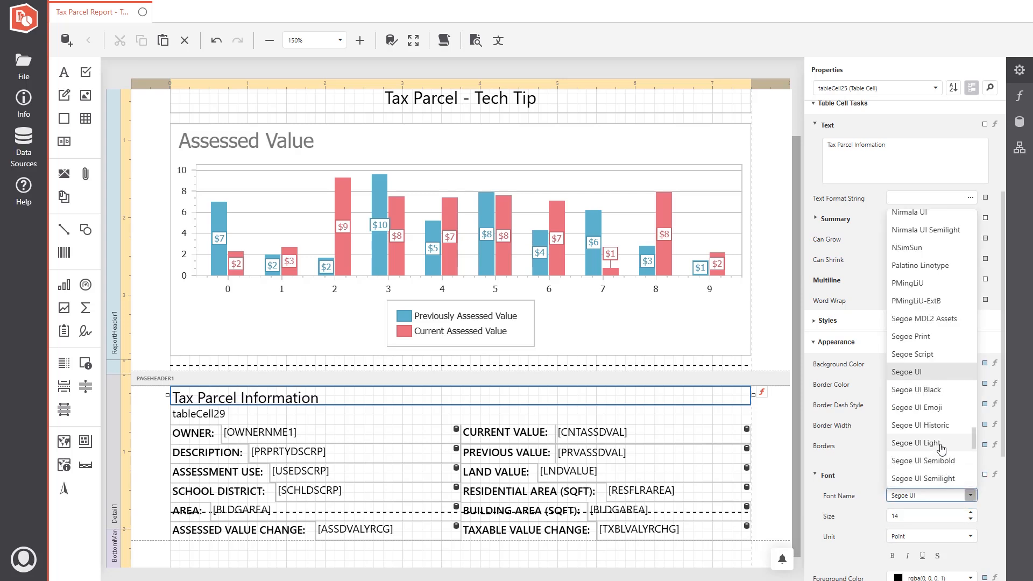
click(942, 462)
scroll(863, 487, down, 2)
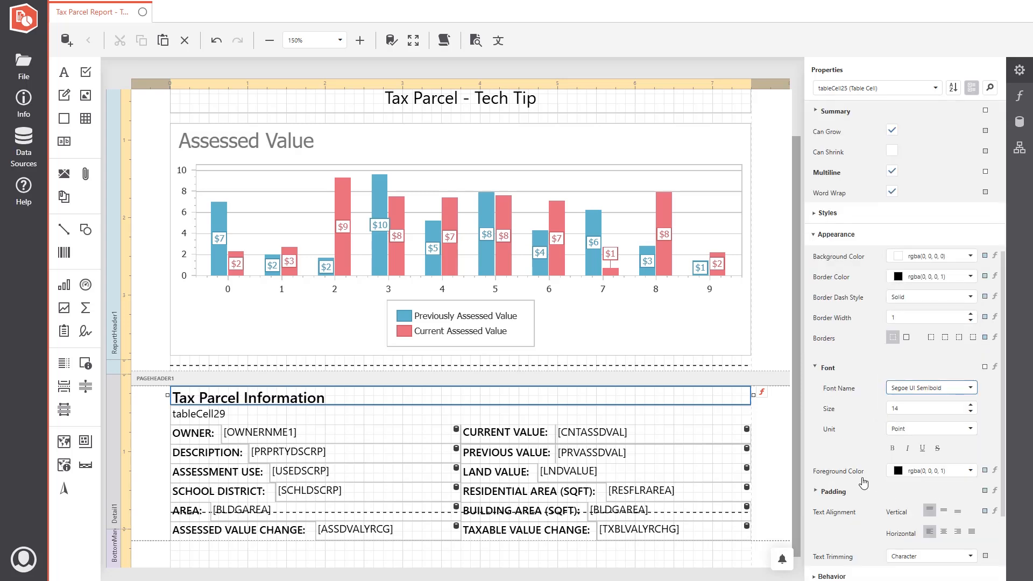
Give the "Tax Parcel Information" heading cell a green rgba(18, 138, 68, 1) background and a white text color.
click(933, 257)
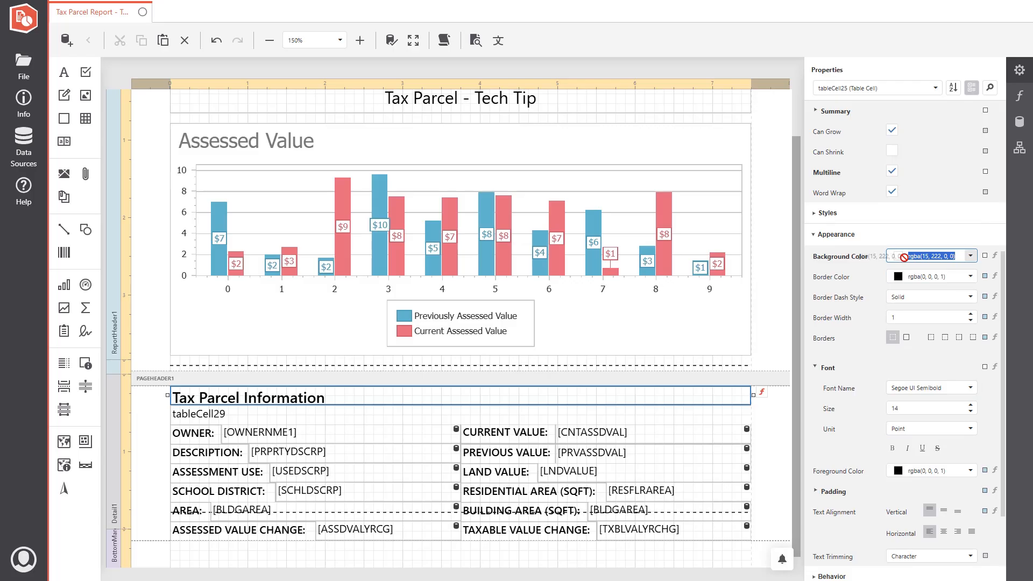
text(rgba(18, 138, 68, 1))
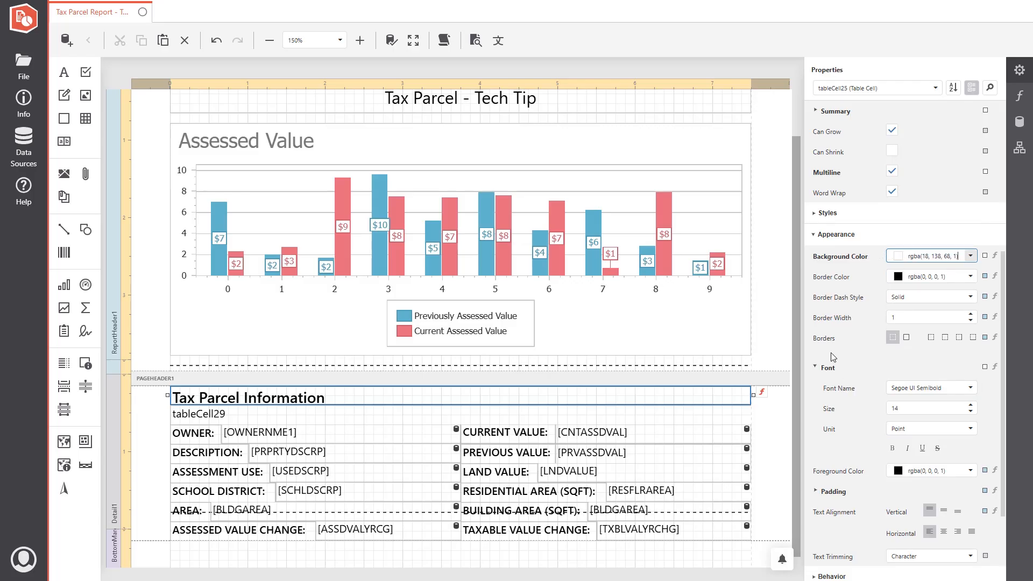
key(Return)
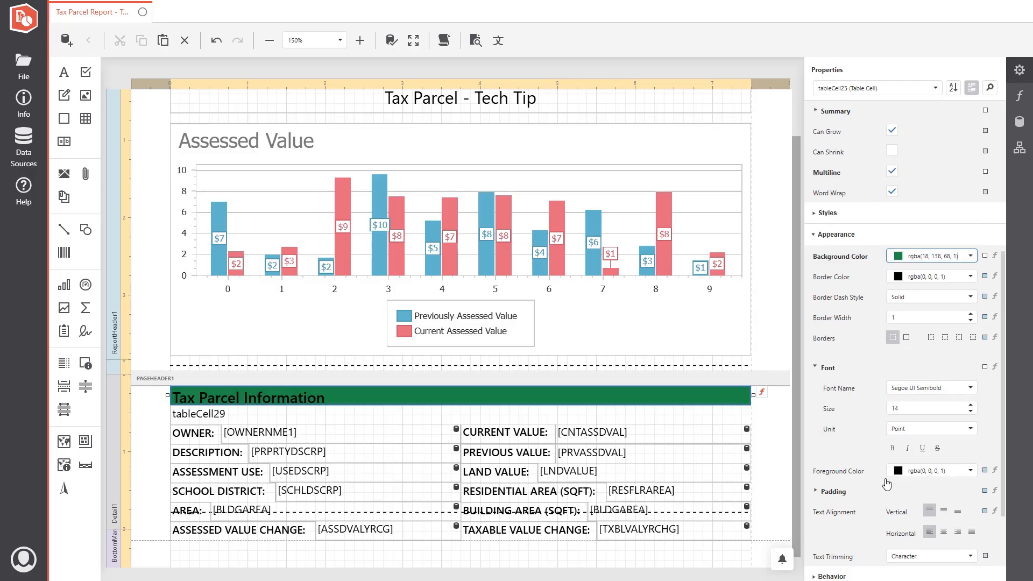
click(970, 471)
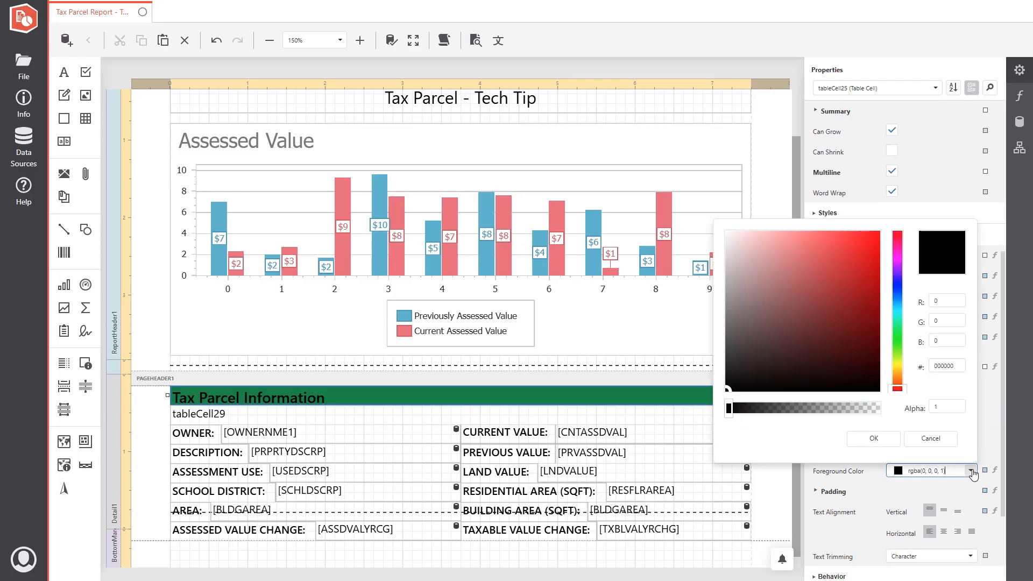
click(875, 441)
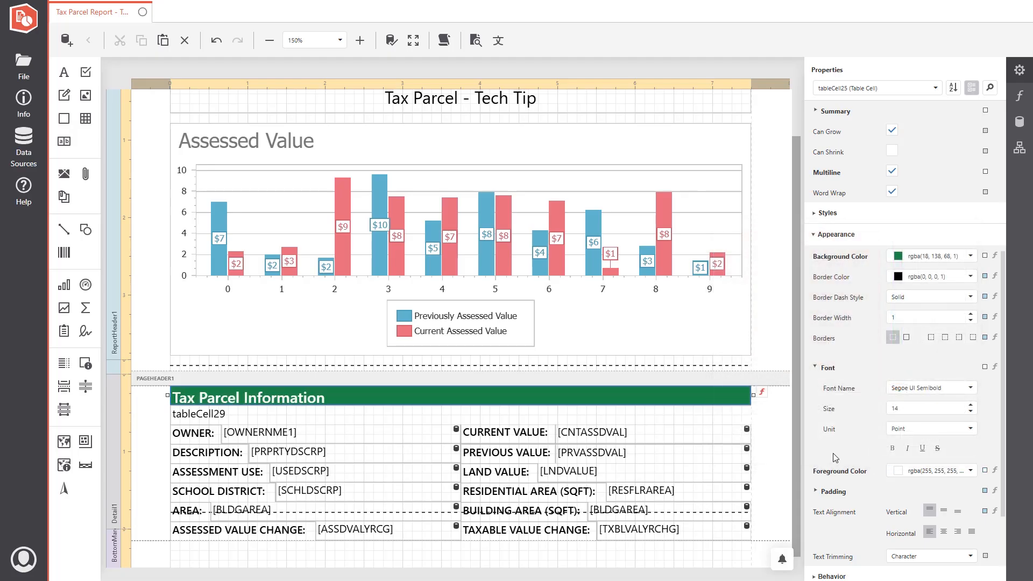
Start a text expression for the empty cell below the heading with the PARCELID field.
click(719, 423)
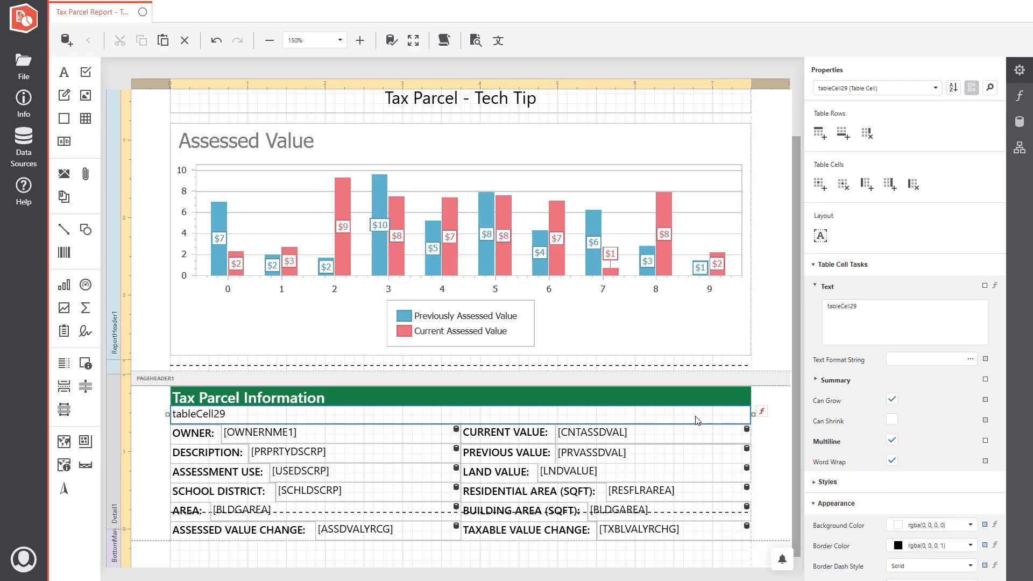
click(762, 413)
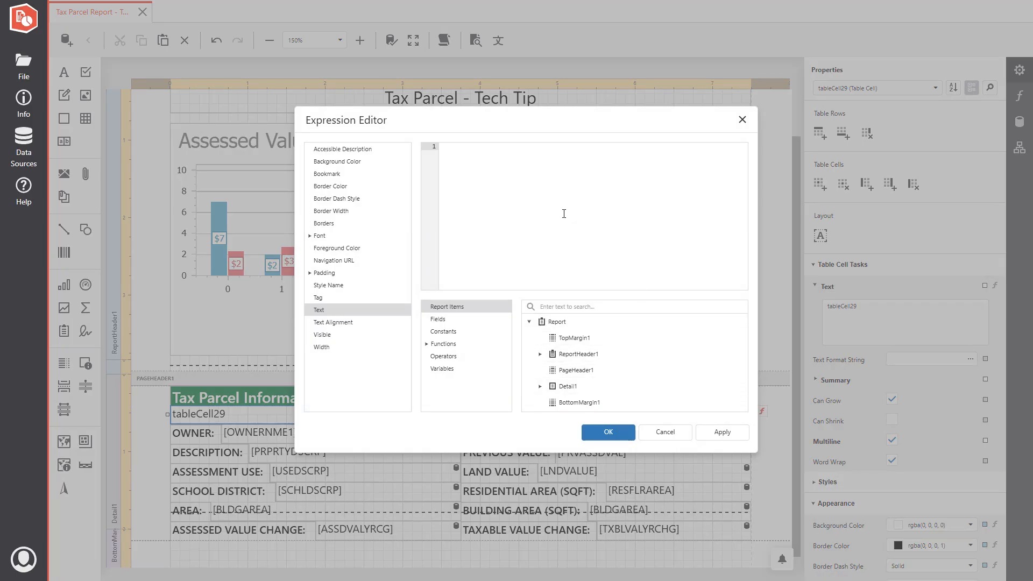
click(453, 320)
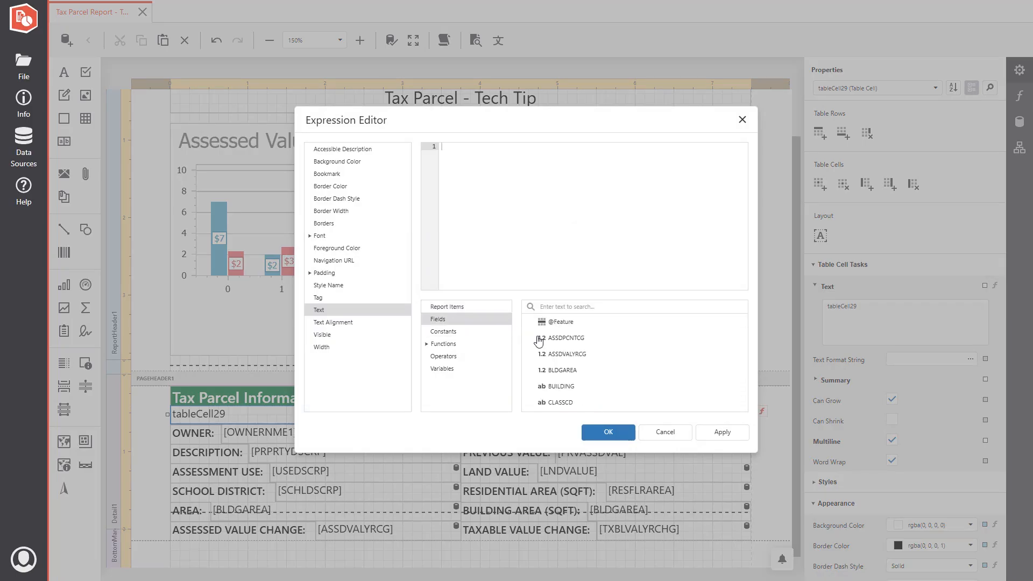
click(567, 308)
text(parce)
double_click(561, 338)
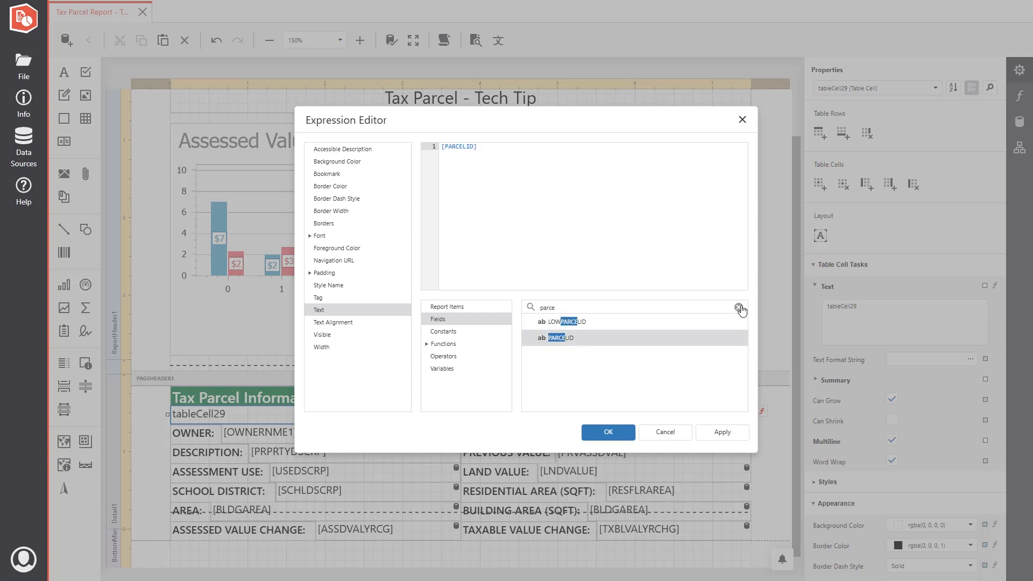
Add the SITEADDRESS, PSTLCITY and PSTLSTATE fields to the cell's text expression.
click(739, 307)
text(site)
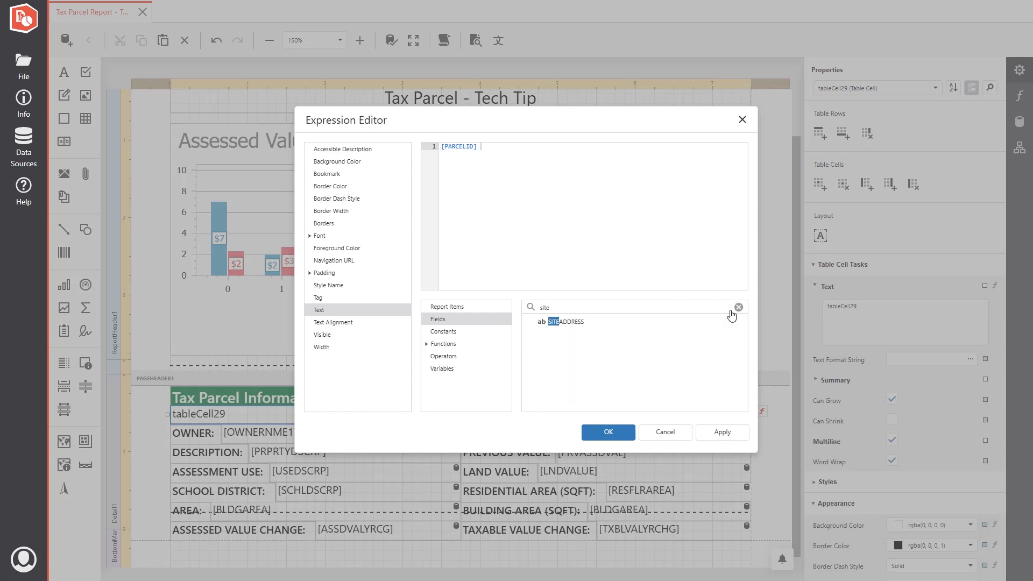
double_click(617, 323)
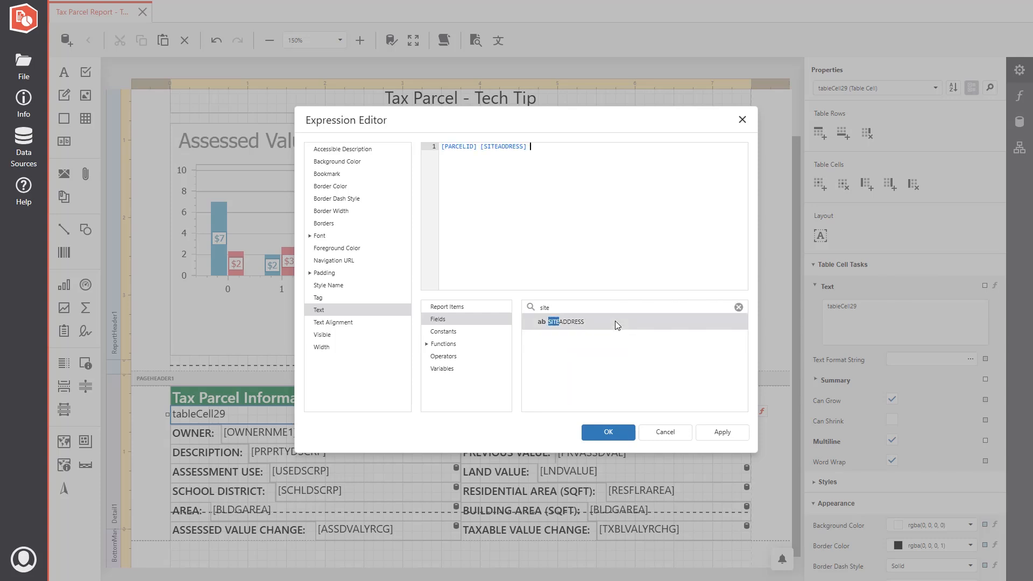
click(739, 307)
text(pstl)
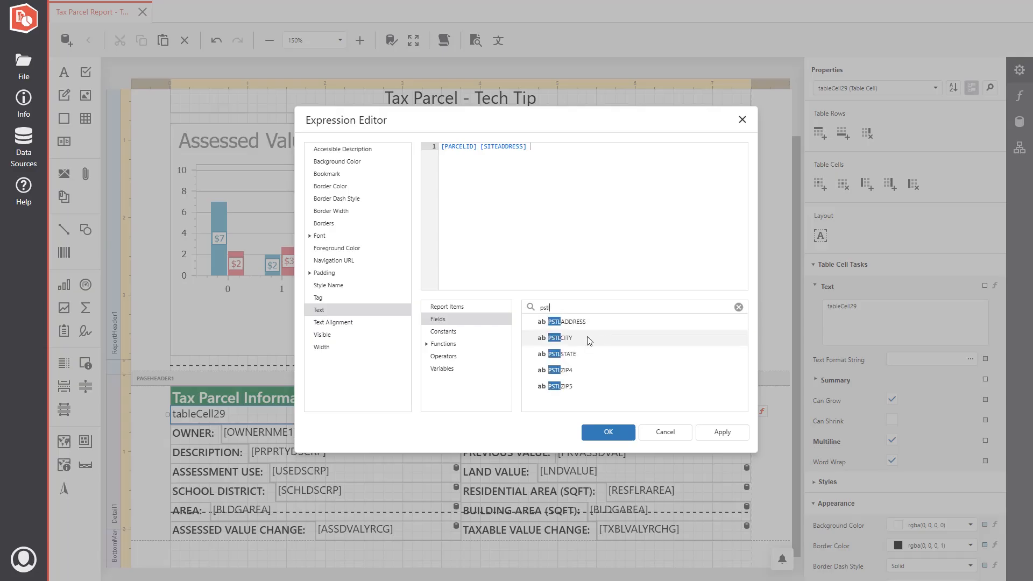
double_click(590, 338)
double_click(589, 353)
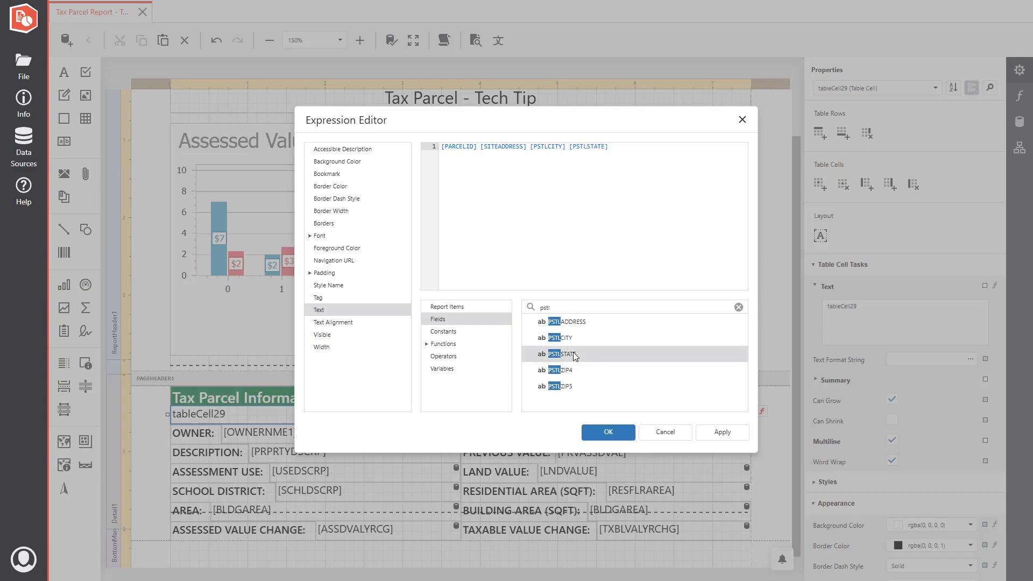
Join the four fields in the expression with + operators.
click(480, 147)
text(+)
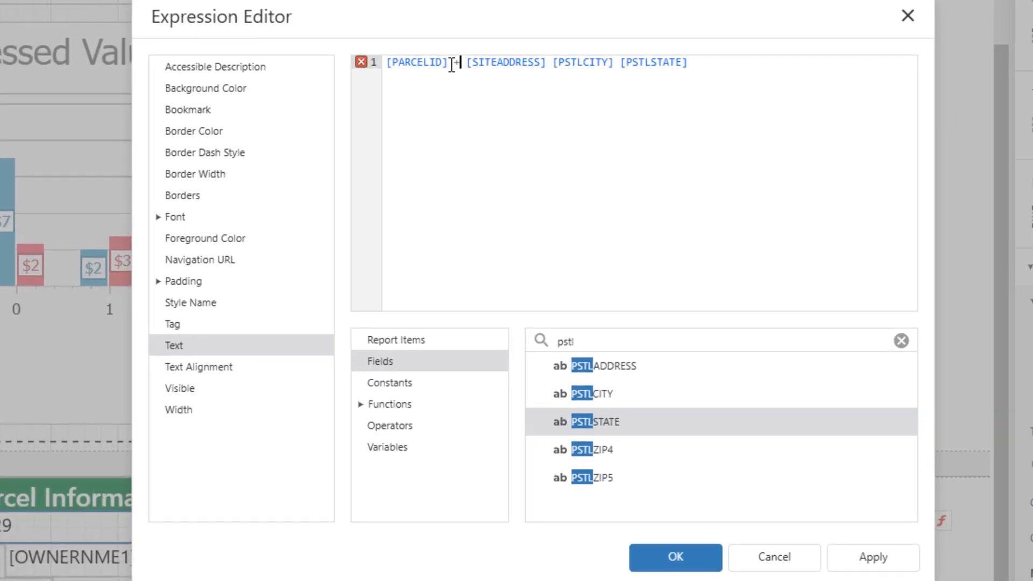
click(548, 63)
text(+)
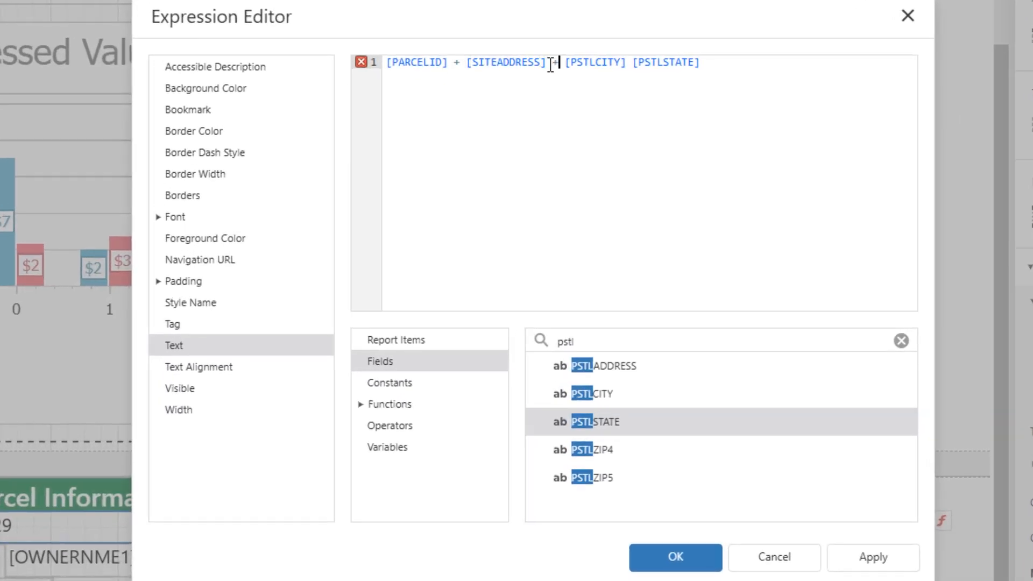
click(631, 62)
text(+)
Insert a '|' separator after PARCELID and ',' separators after SITEADDRESS and PSTLCITY, and apply the expression.
click(467, 62)
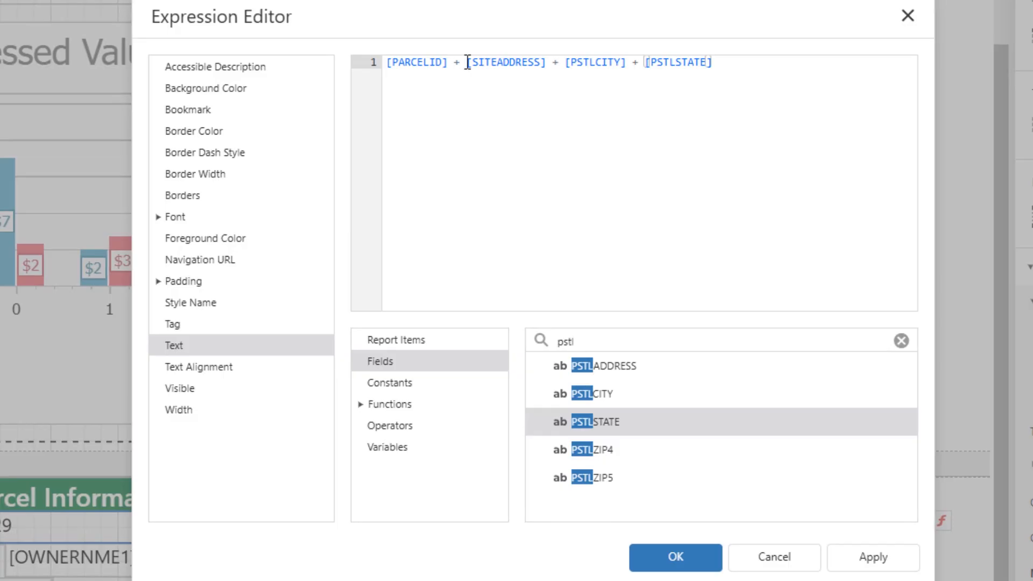
text('|' +)
click(604, 64)
text(',' +)
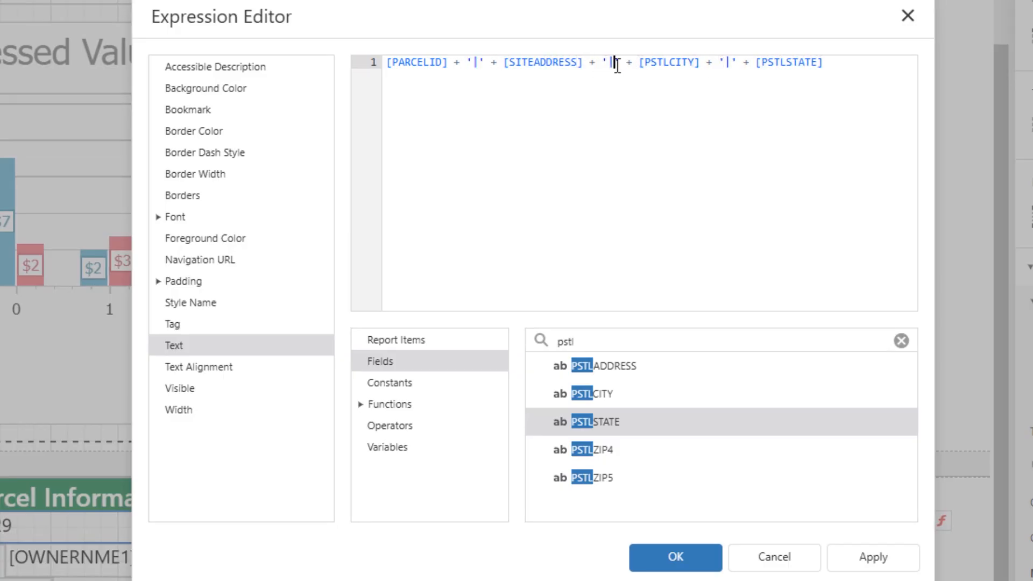
click(720, 62)
text(',' +)
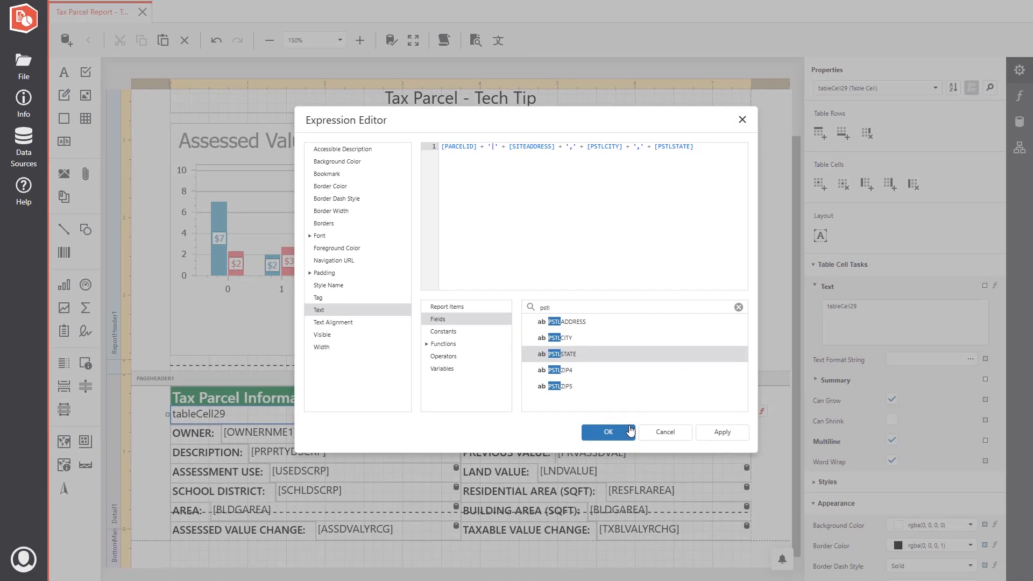
click(773, 479)
click(630, 437)
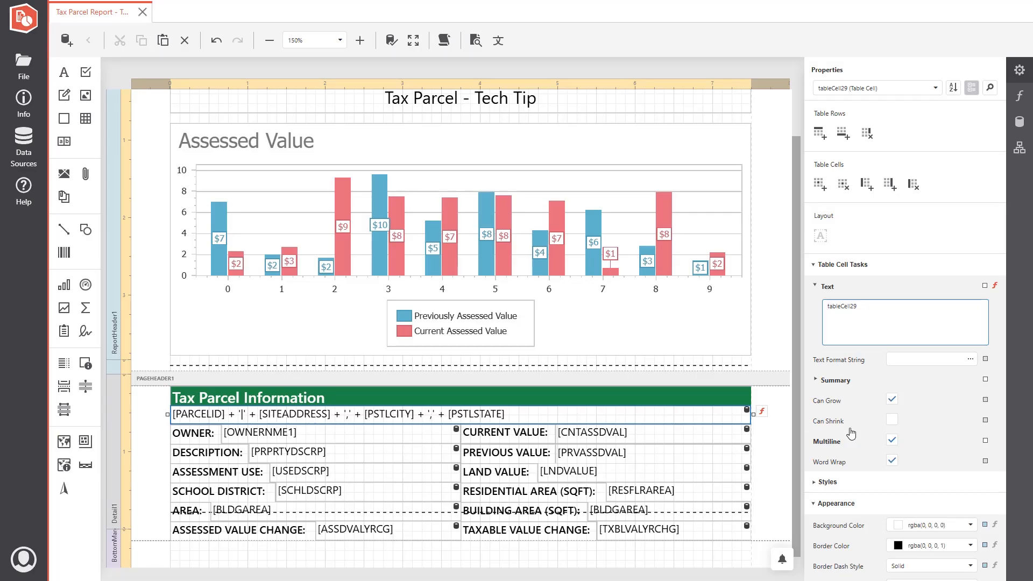
Set the parcel ID and address cell's text color to dark gray rgba(87, 87, 87, 1) and its font size to 12.
scroll(853, 431, down, 5)
scroll(853, 434, down, 1)
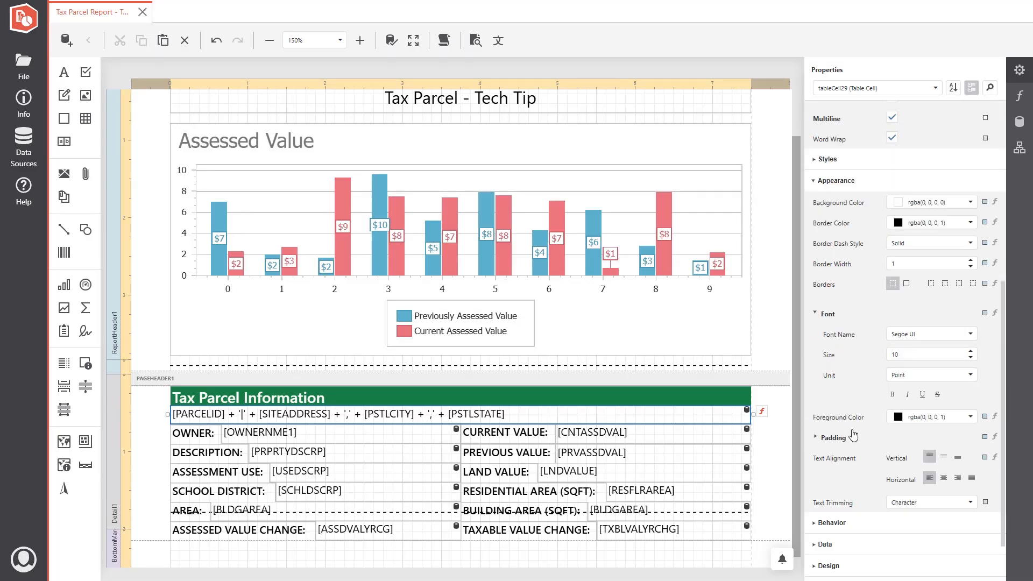
click(970, 418)
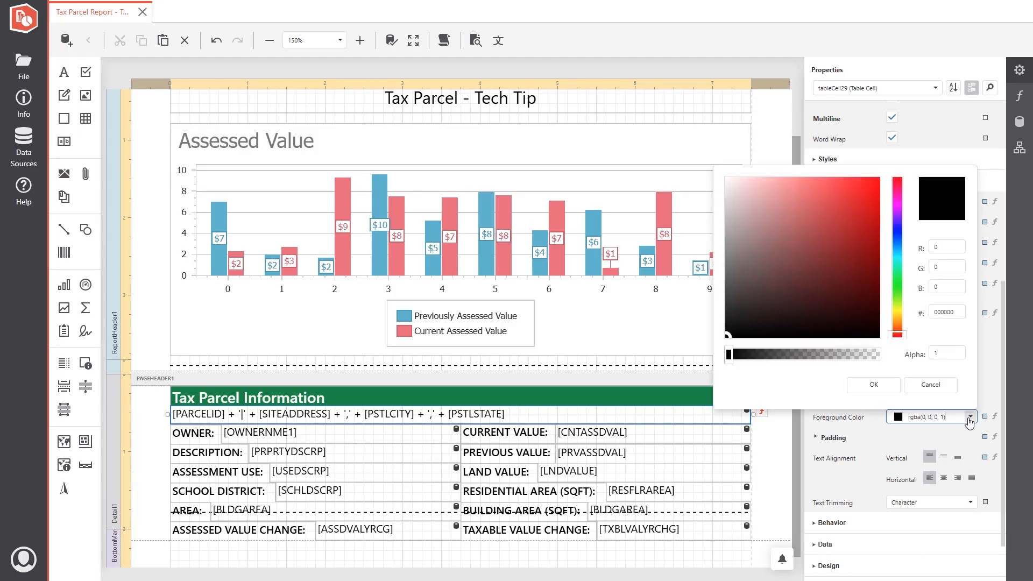
click(736, 277)
drag(736, 276, 722, 282)
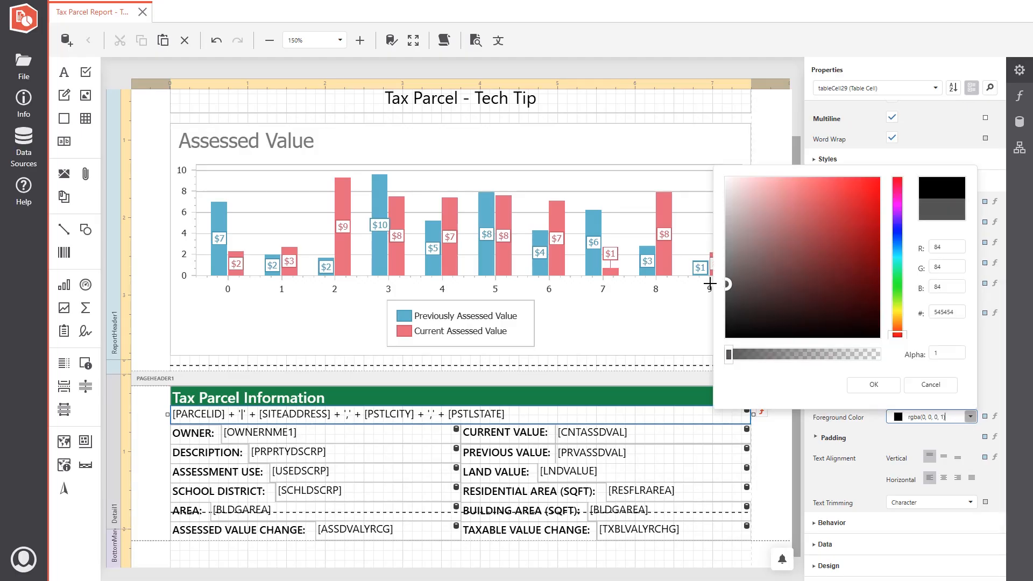
click(871, 385)
click(971, 350)
click(972, 350)
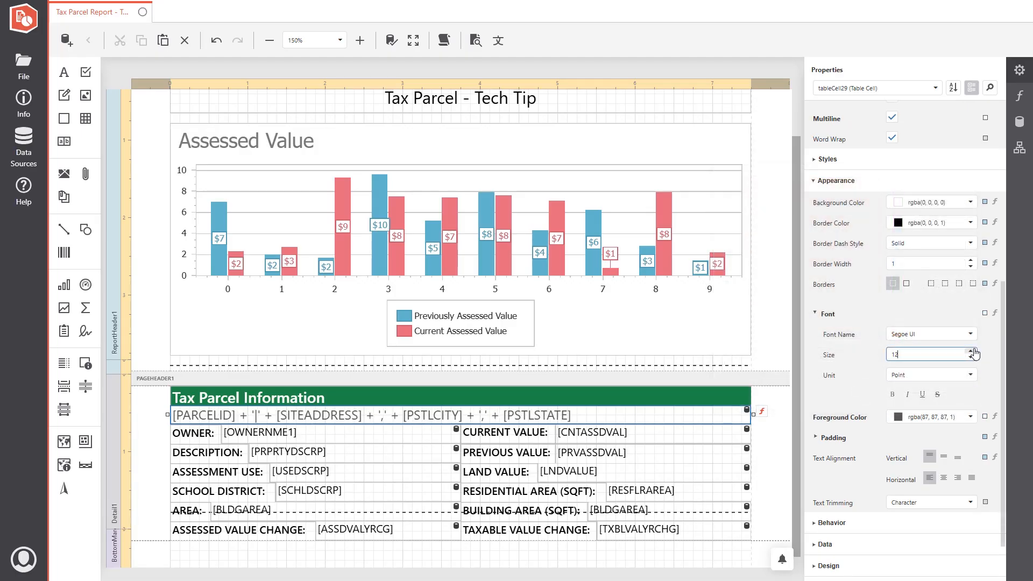
Shade all cells in the DESCRIPTION, SCHOOL DISTRICT and ASSESSED VALUE CHANGE rows with background color rgba(232, 232, 232, 1).
click(234, 461)
ctrl+click(301, 456)
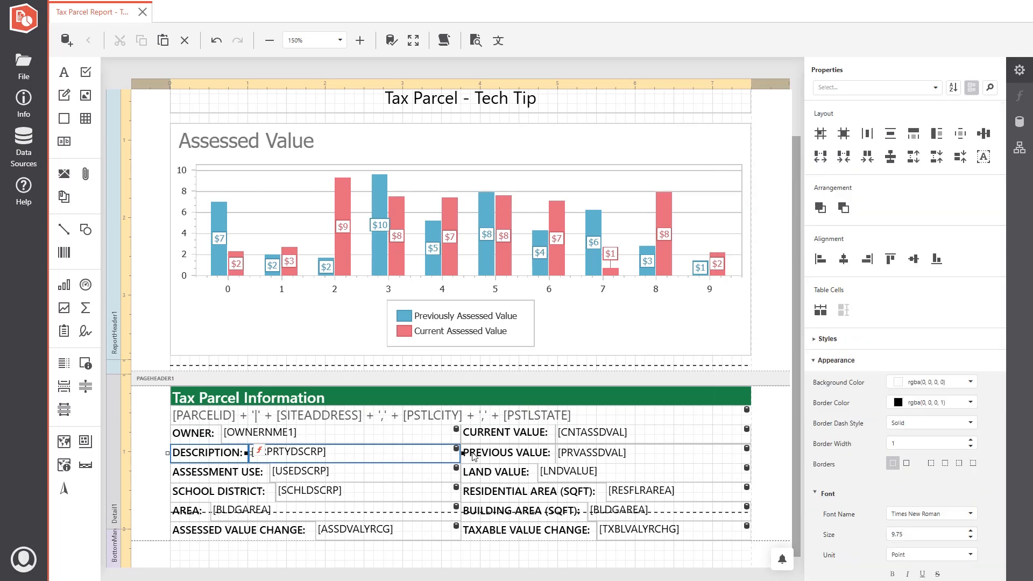
ctrl+click(476, 456)
ctrl+click(588, 448)
ctrl+click(503, 489)
ctrl+click(636, 490)
ctrl+click(565, 531)
ctrl+click(604, 532)
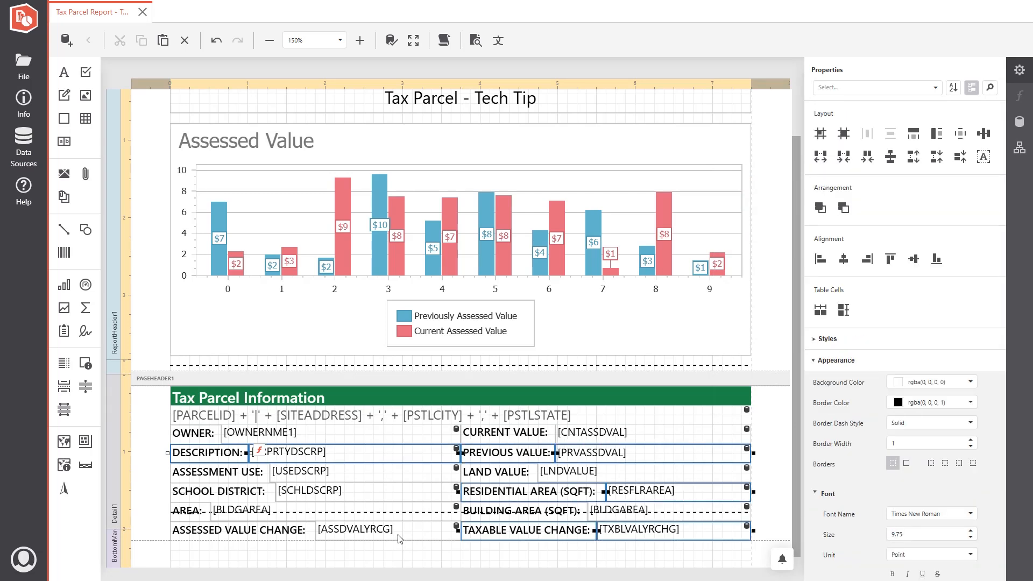
ctrl+click(400, 540)
ctrl+click(295, 540)
ctrl+click(268, 498)
ctrl+click(307, 499)
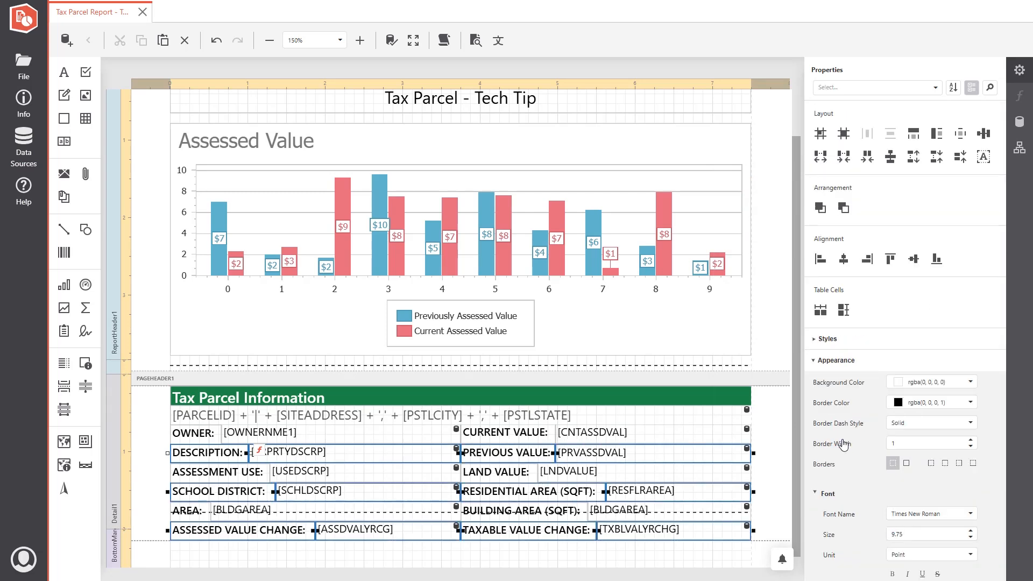
scroll(862, 409, down, 1)
drag(950, 328, 898, 334)
text(rgba(232, 232, 232, 1))
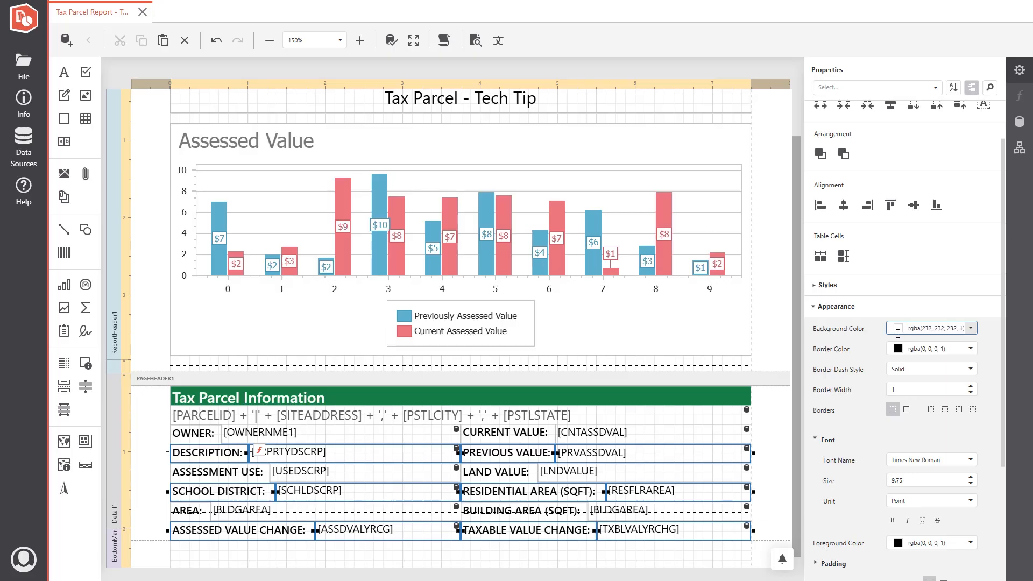
key(Return)
click(778, 417)
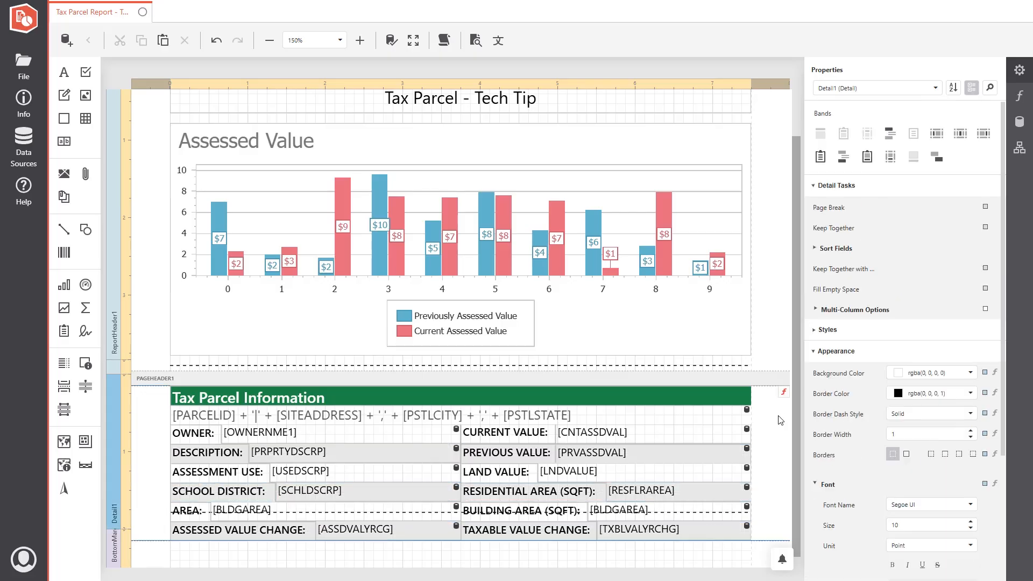
Generate a preview of the report and look through the formatted parcel pages.
click(476, 41)
click(614, 345)
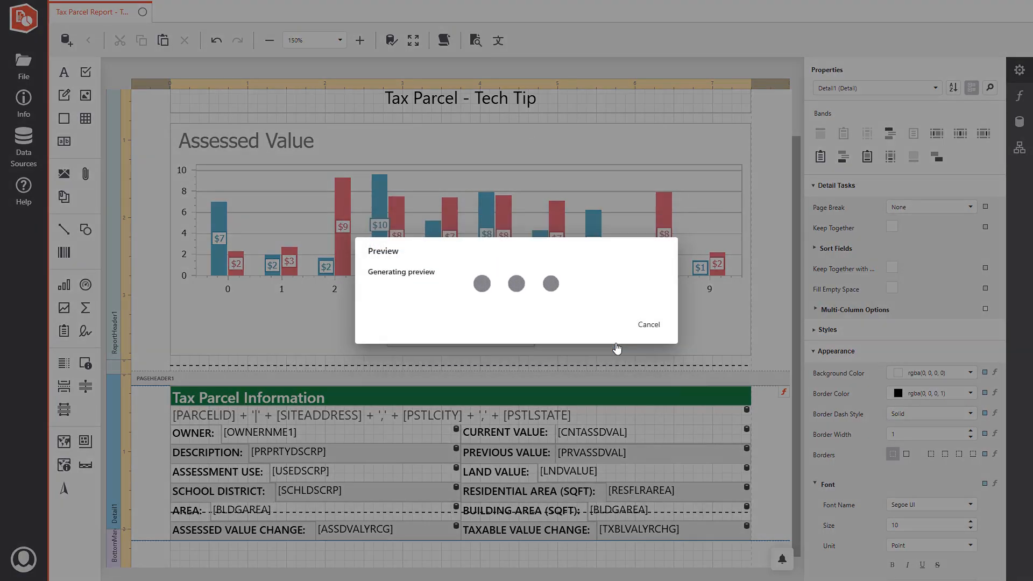
drag(1029, 92, 1031, 286)
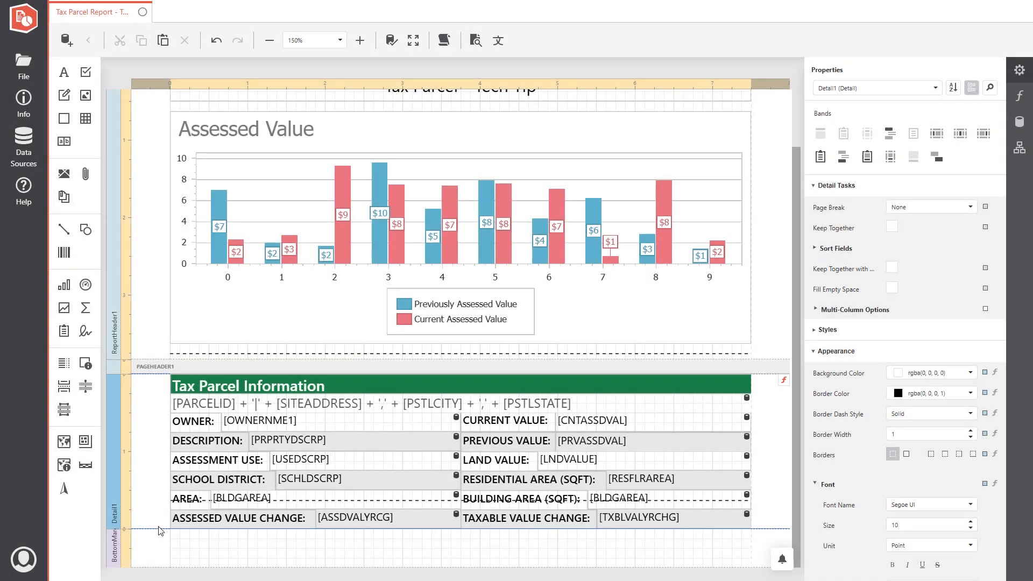
Extend the Detail band below the table and move pageBreak2 beneath the table's last row.
scroll(157, 530, down, 1)
click(336, 472)
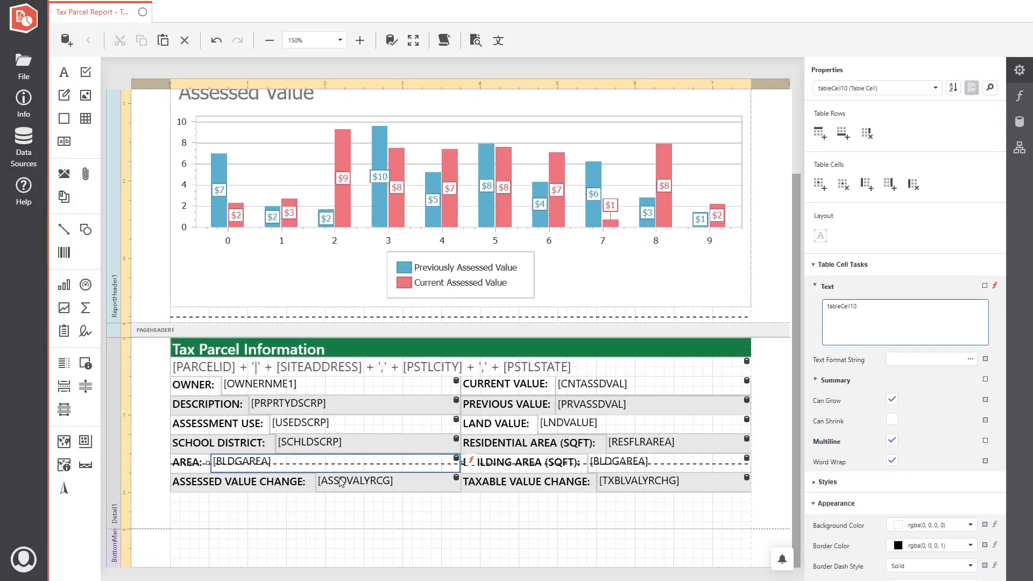
click(1020, 147)
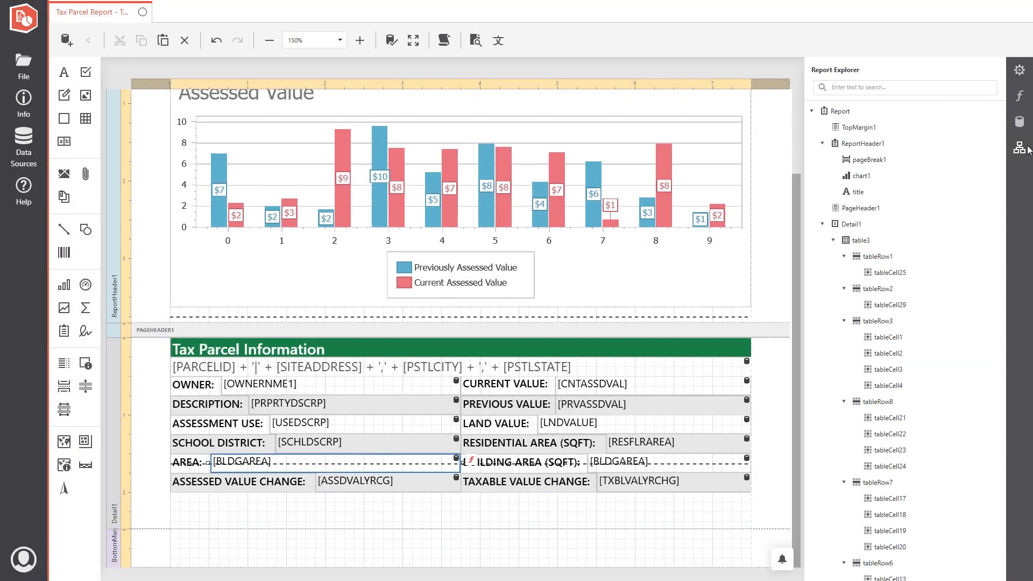
click(898, 160)
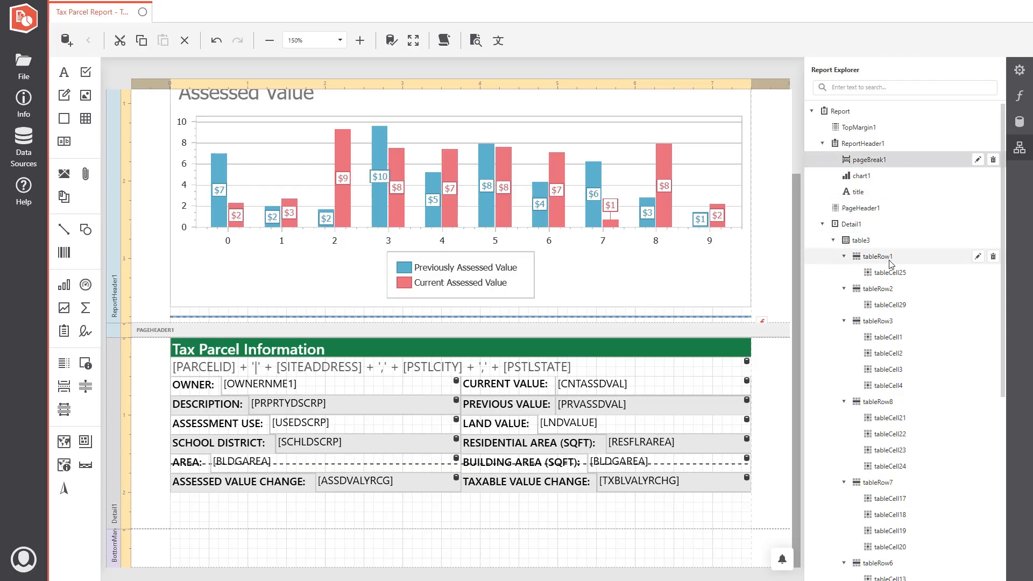
scroll(878, 507, down, 5)
click(878, 508)
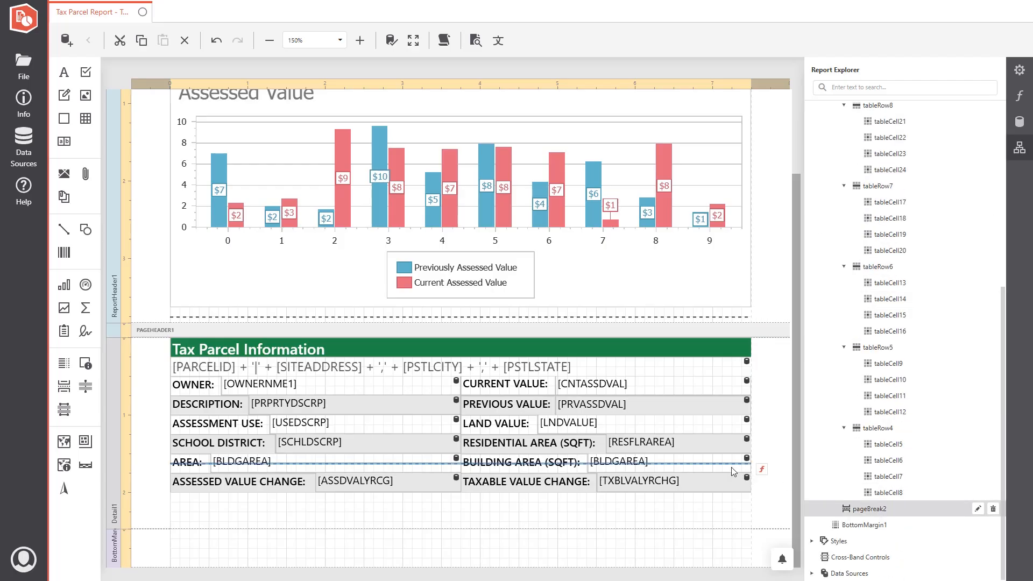
drag(735, 464, 735, 503)
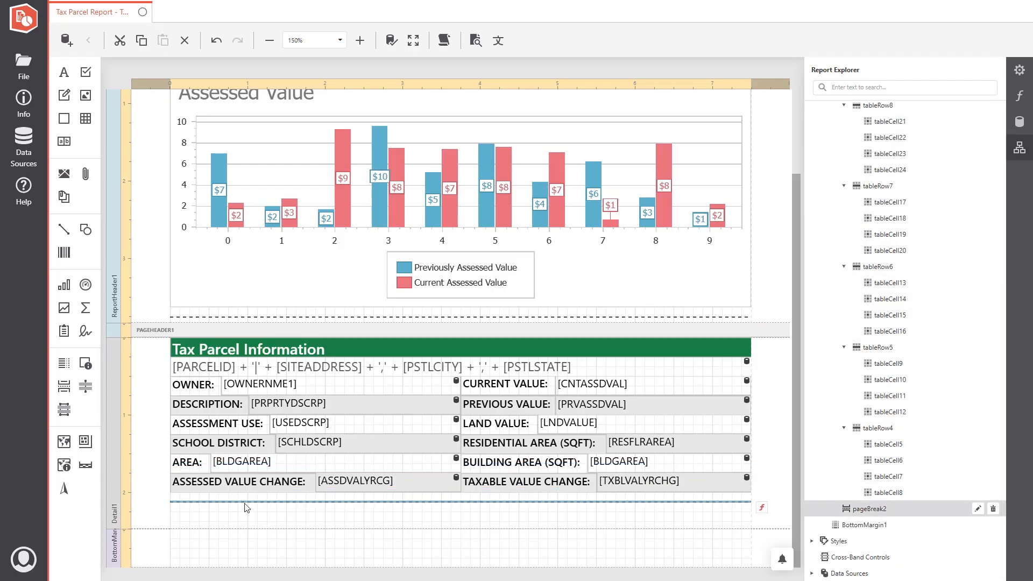
Shorten the Detail band to end at pageBreak2 and preview the report to check the separate parcel pages.
click(163, 511)
scroll(162, 525, up, 1)
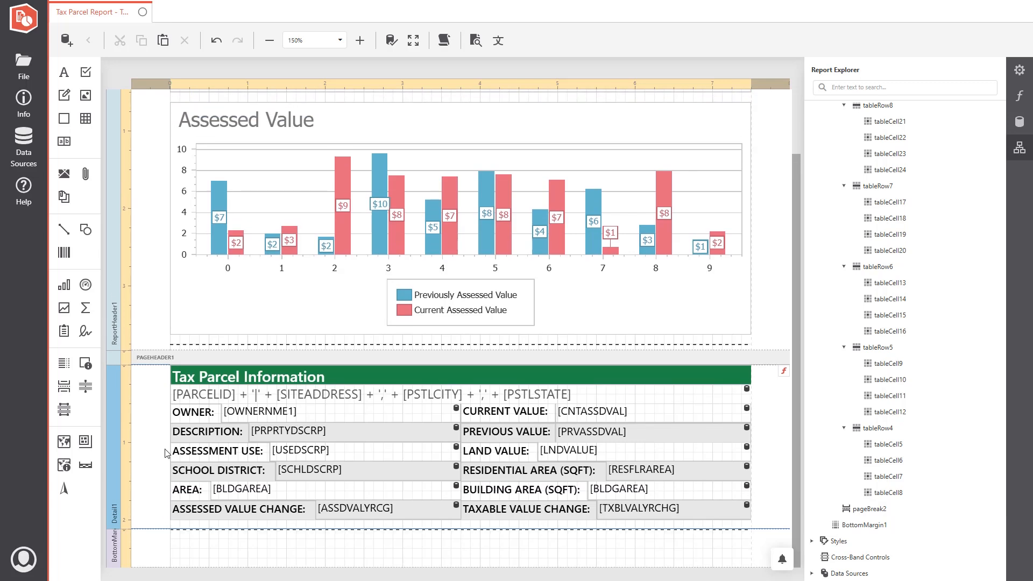
click(475, 40)
click(612, 348)
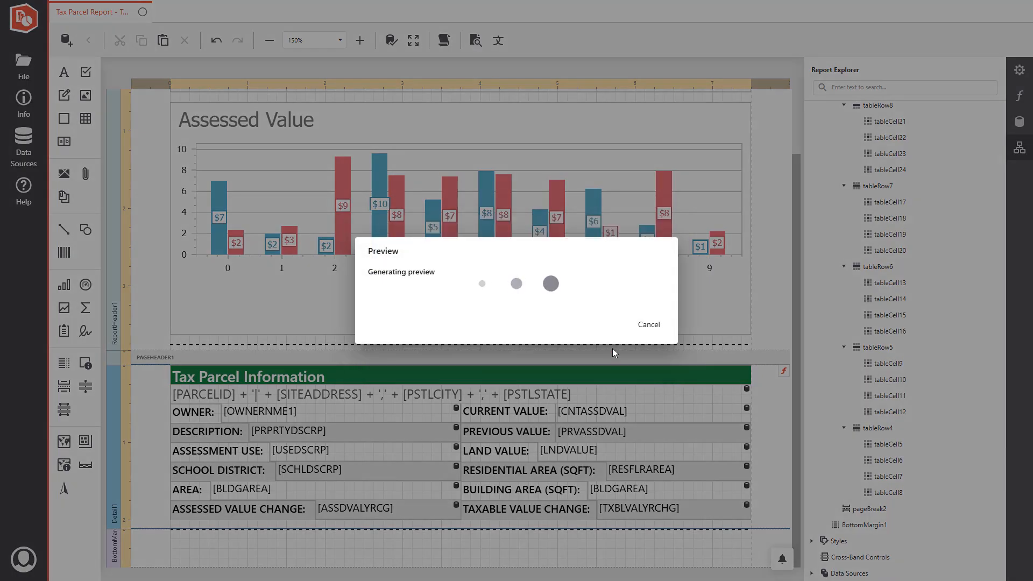
scroll(613, 349, down, 5)
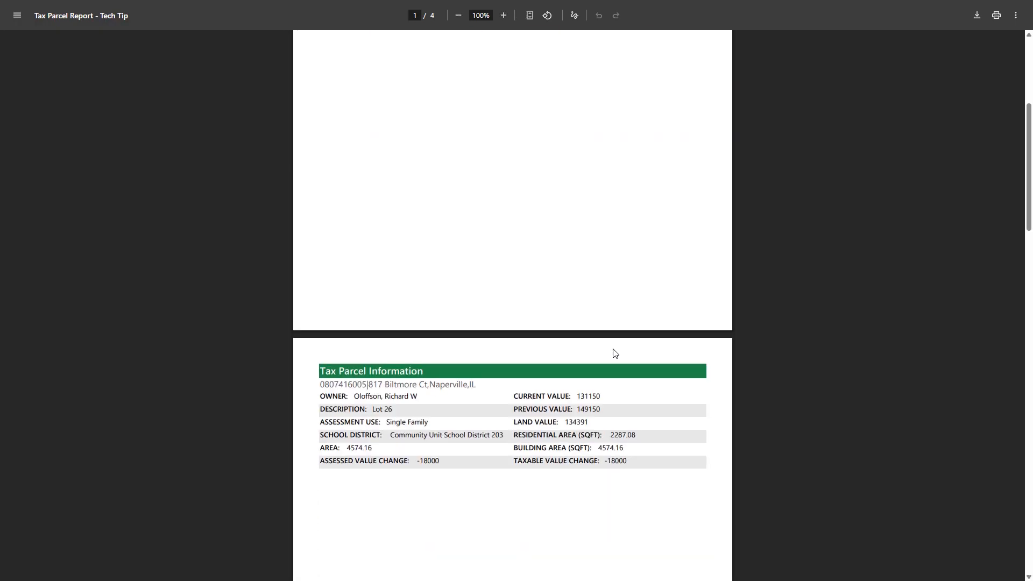
scroll(533, 330, down, 3)
scroll(533, 330, up, 3)
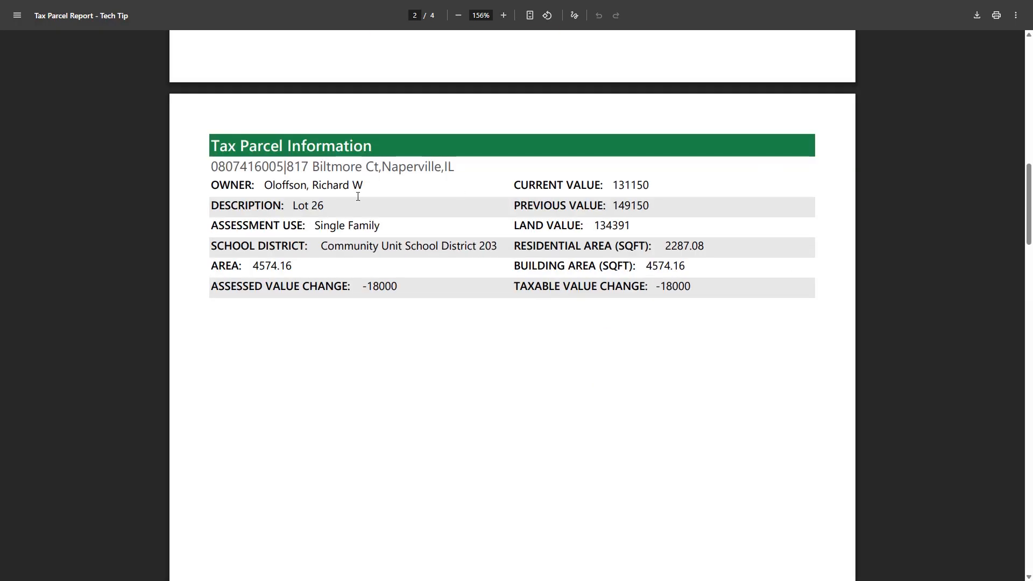
scroll(521, 254, down, 14)
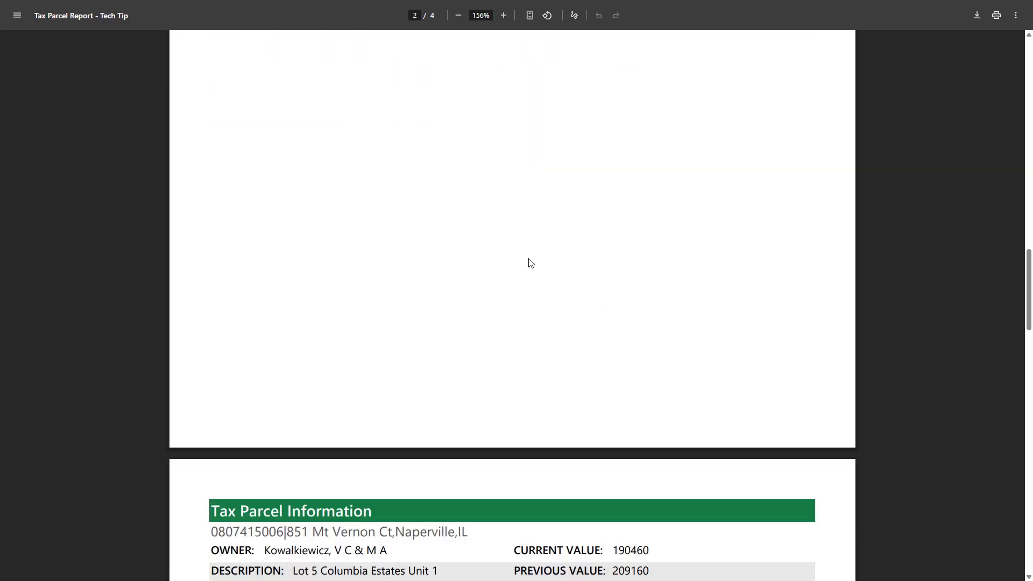
scroll(531, 263, down, 1)
scroll(448, 310, down, 16)
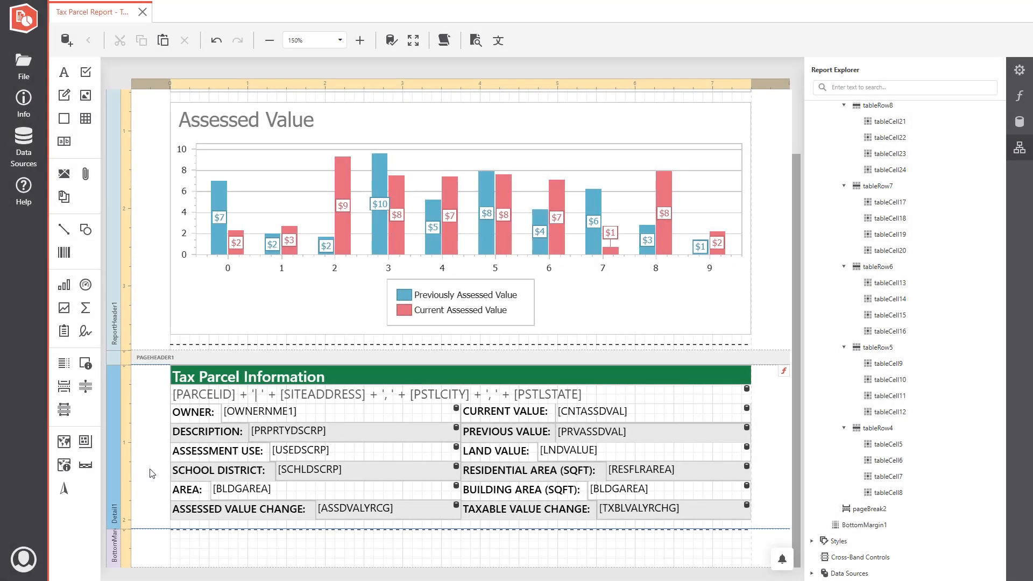
Start a Foreground Color expression for the ASSDVALYRCG cell with the logical Iif function and read the function's description.
click(420, 511)
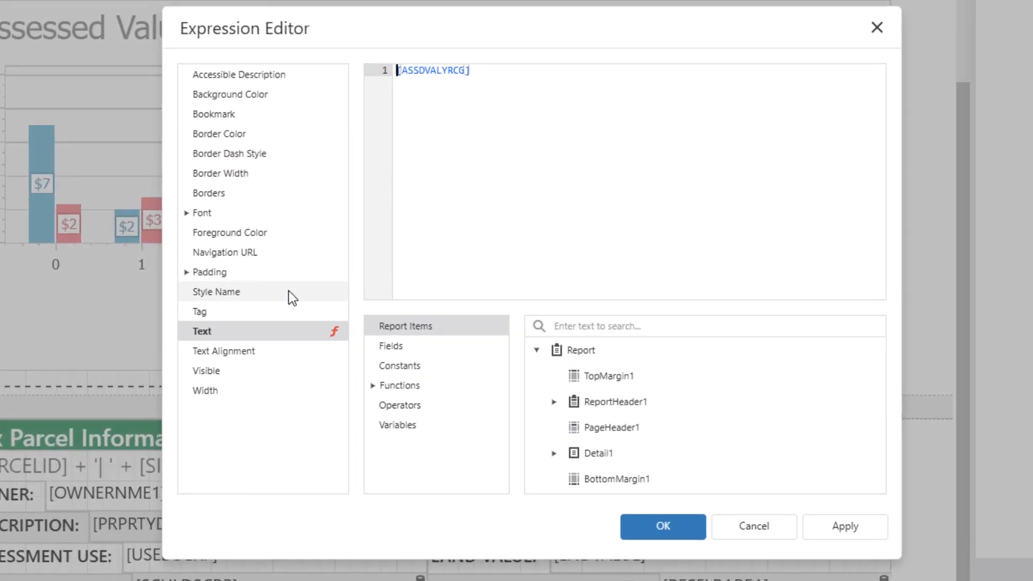
click(246, 237)
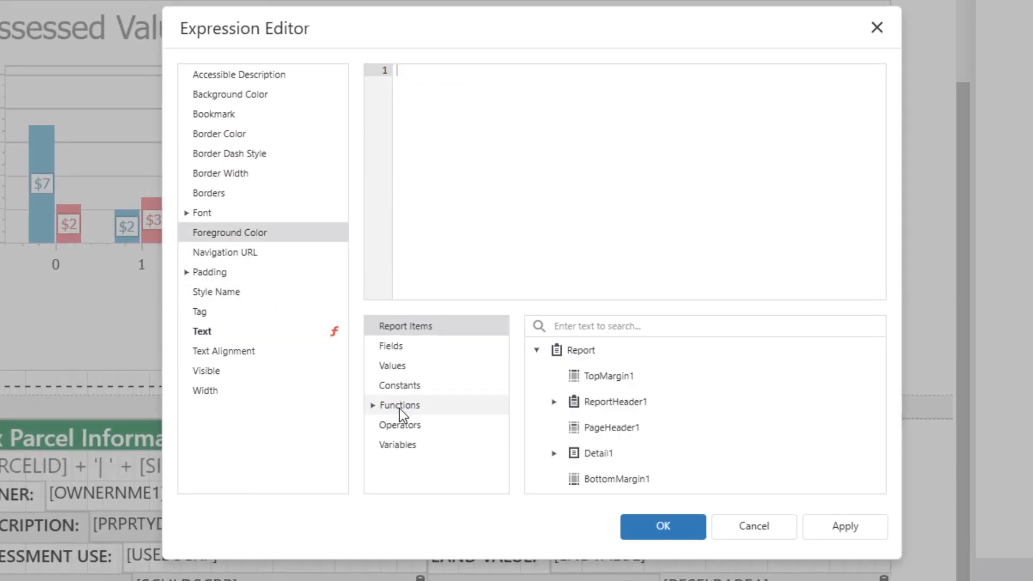
click(378, 408)
scroll(420, 409, down, 2)
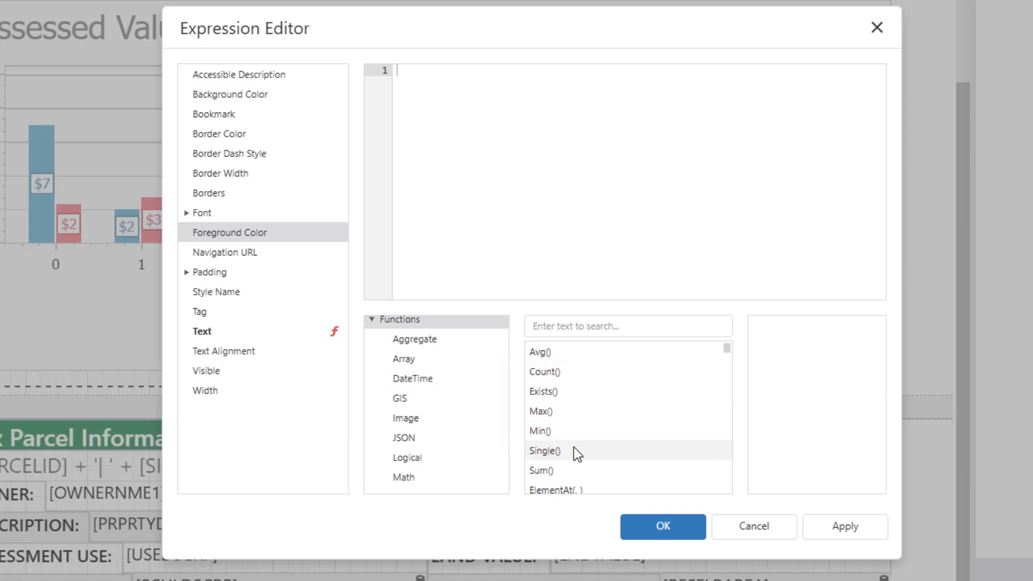
scroll(574, 452, down, 4)
click(572, 328)
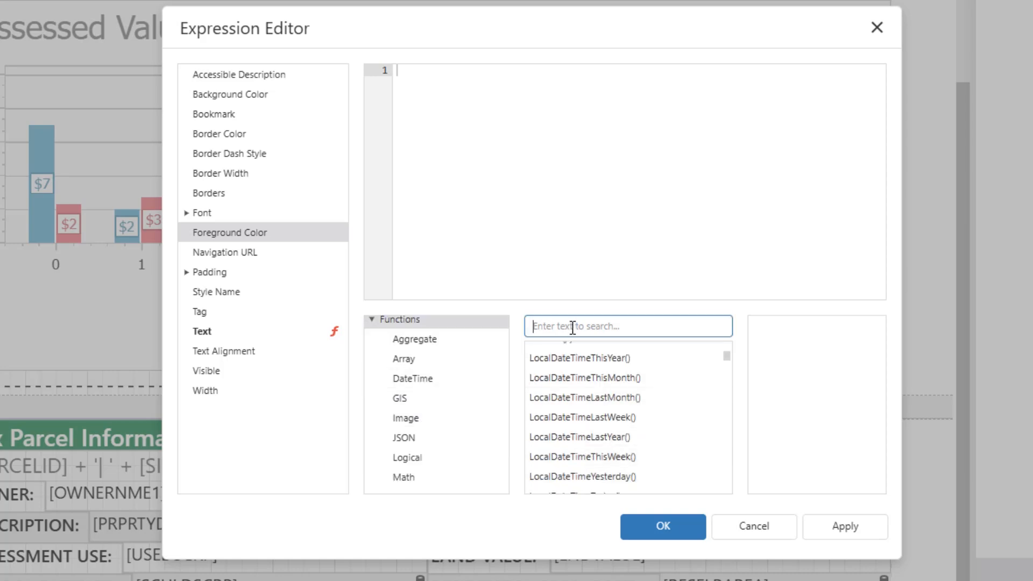
scroll(452, 409, down, 2)
click(415, 373)
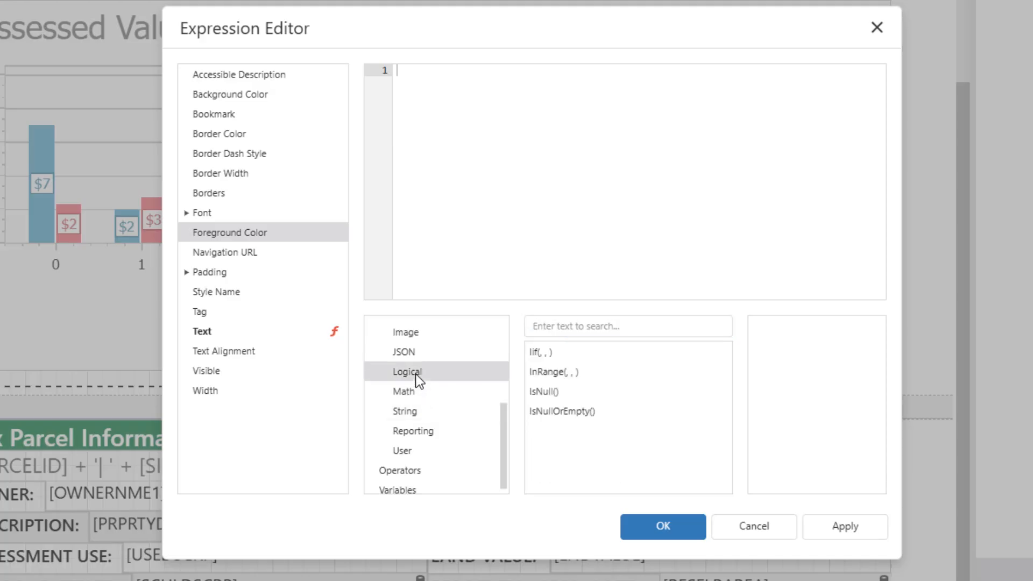
click(543, 355)
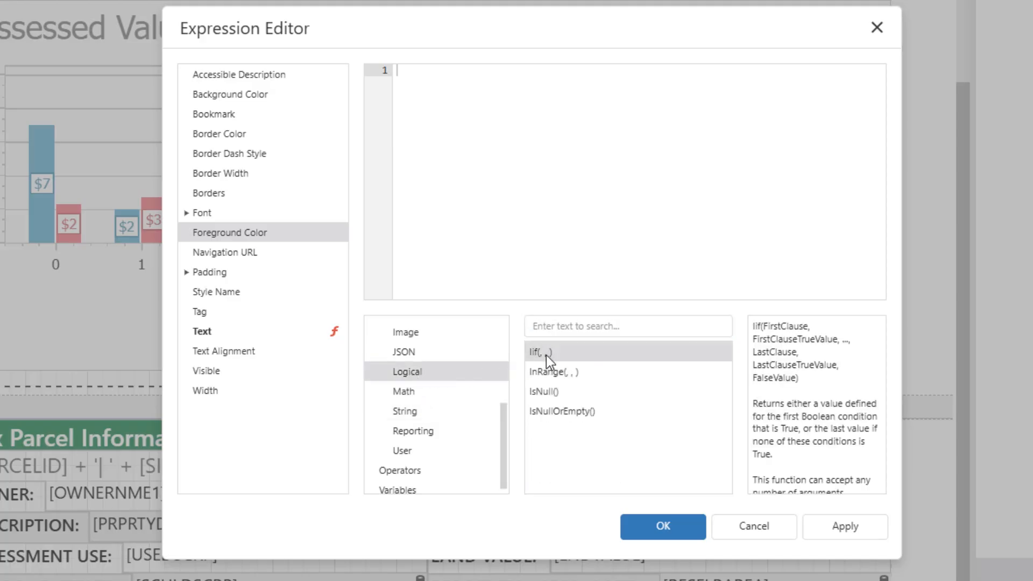
double_click(543, 355)
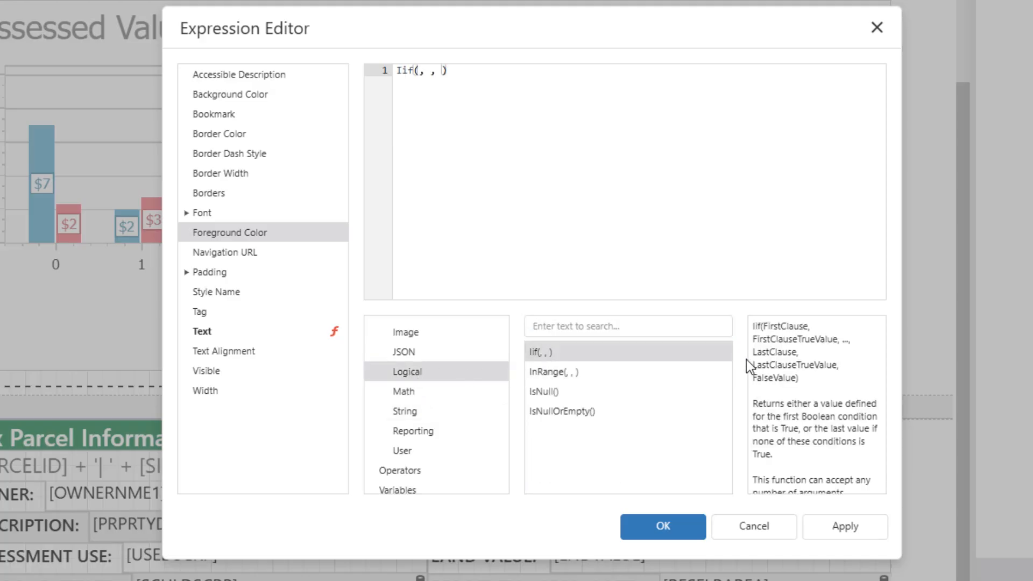
scroll(818, 401, down, 1)
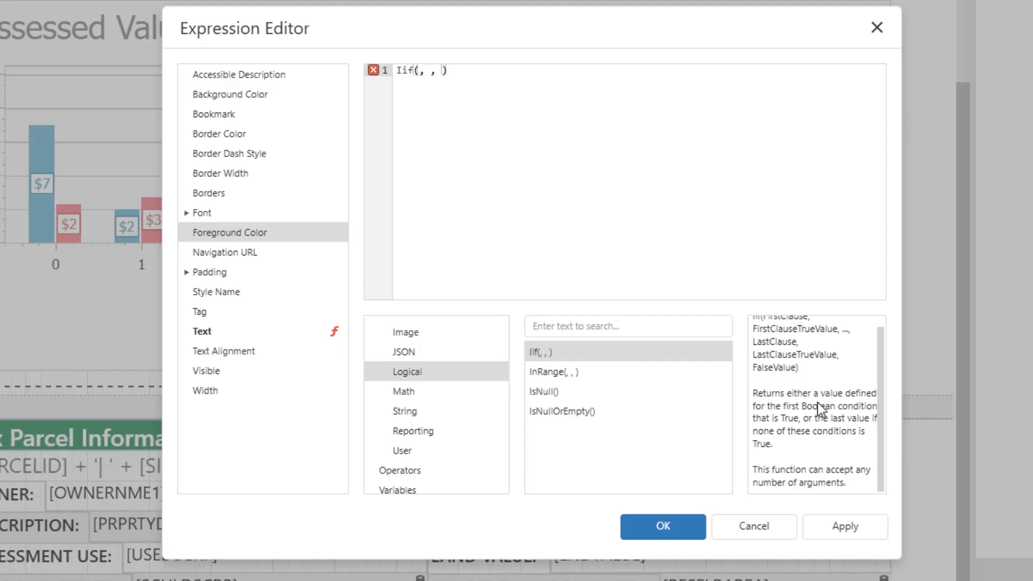
scroll(818, 407, up, 1)
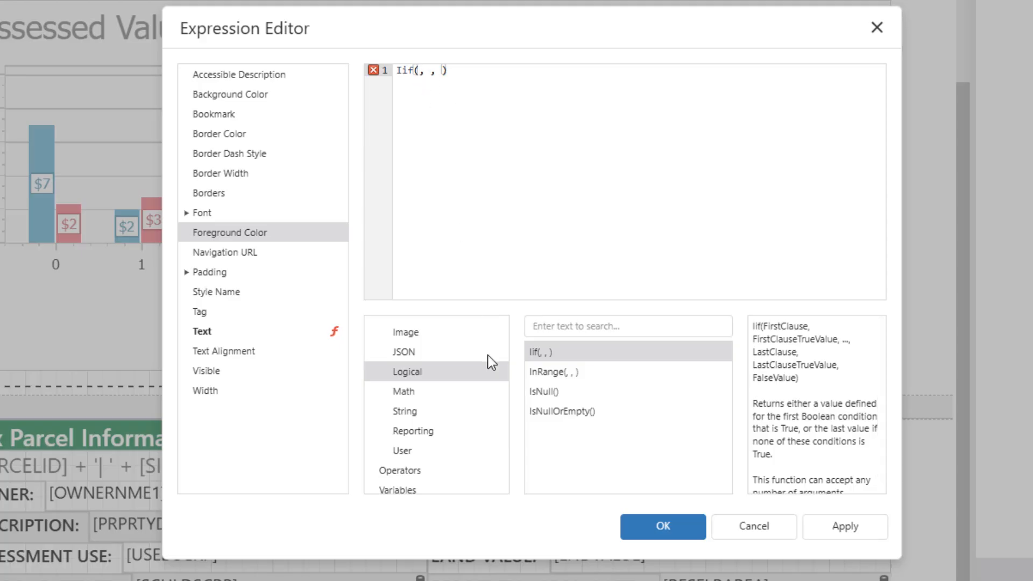
Fill in the Iif condition as [ASSDVALYRCG] <= 0.
scroll(445, 385, up, 3)
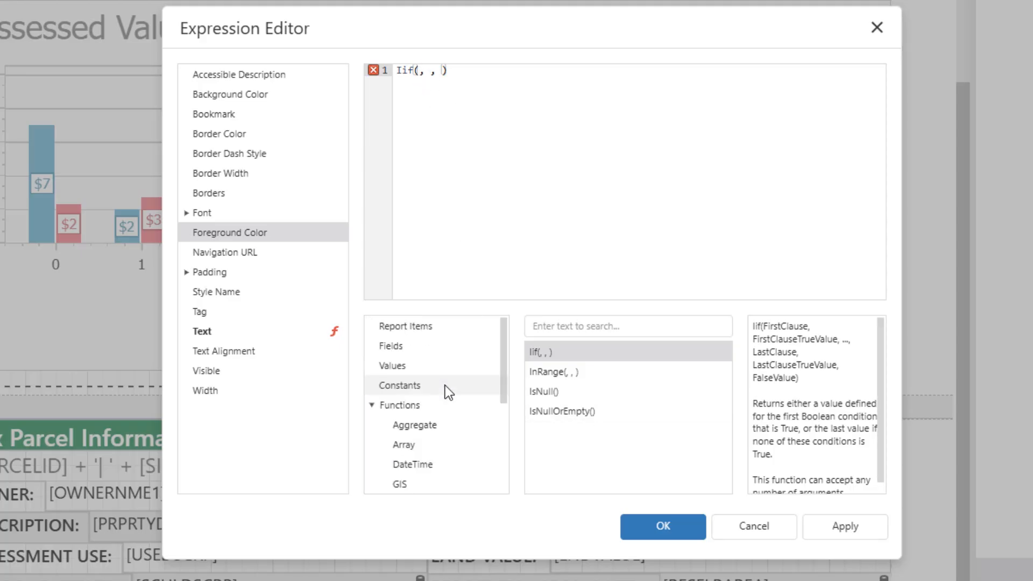
click(433, 350)
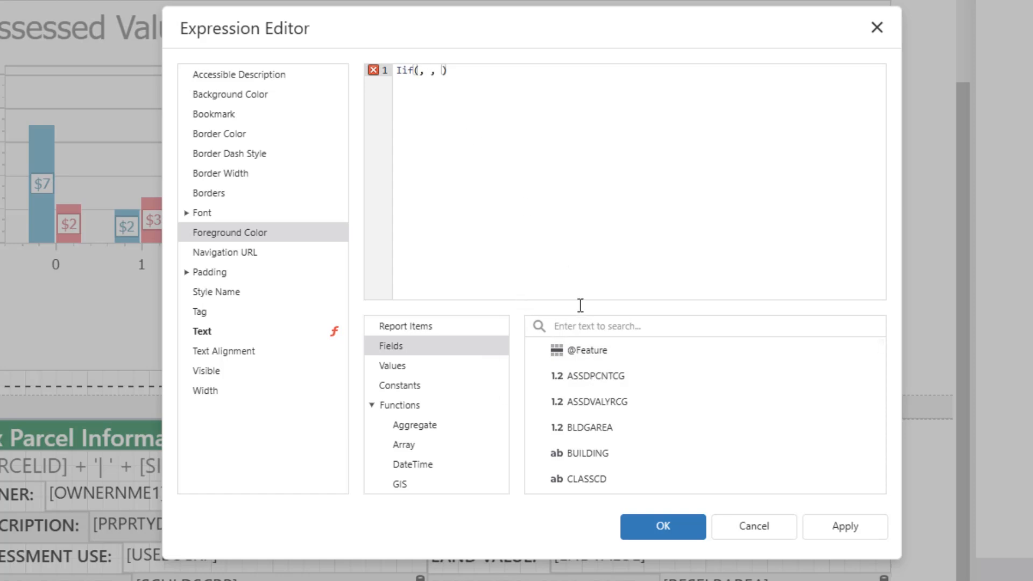
double_click(610, 403)
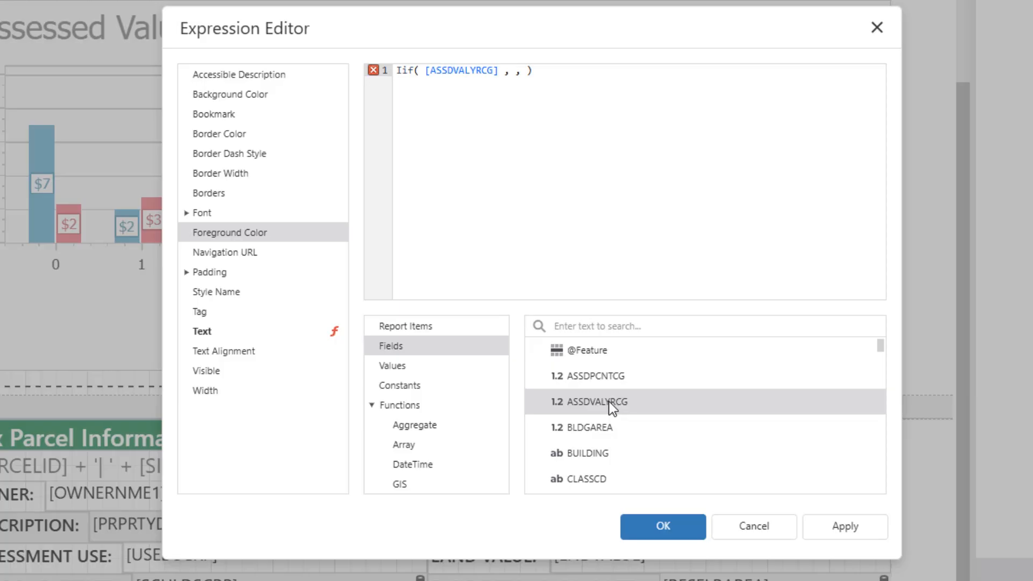
text(<= 0)
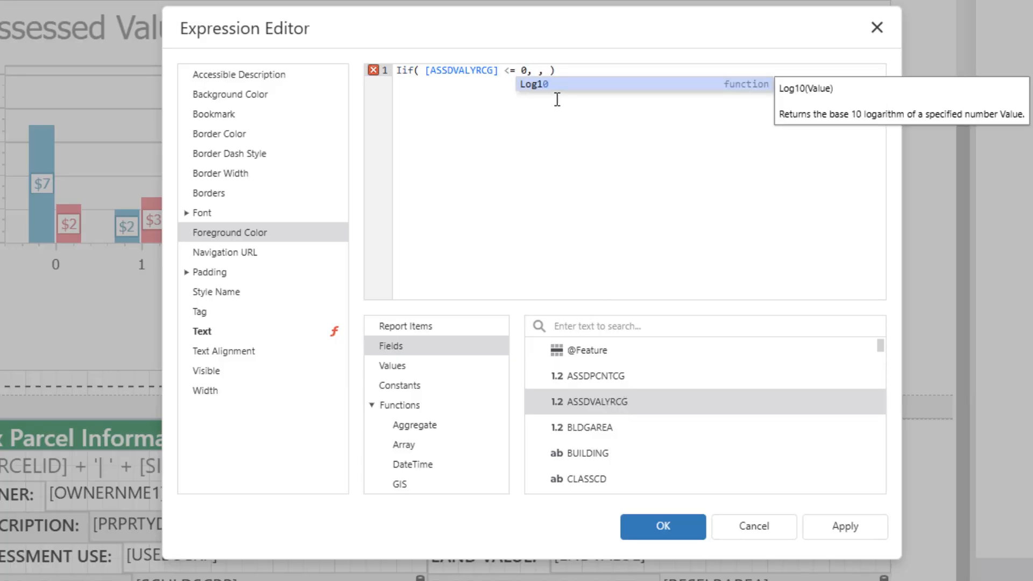
Insert the color value 'Red' as the Iif function's result when the condition is true.
click(539, 71)
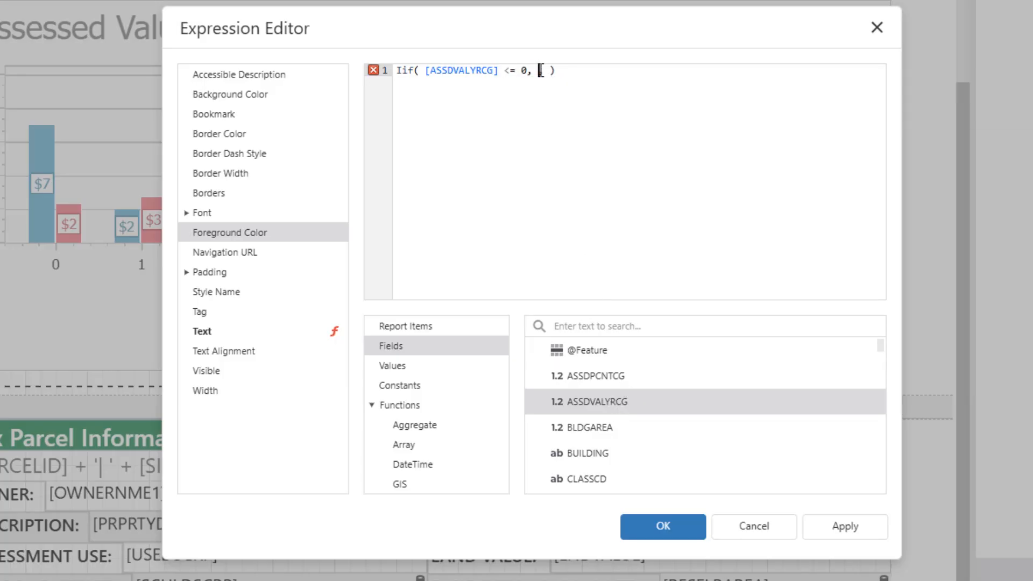
click(445, 368)
scroll(614, 407, down, 3)
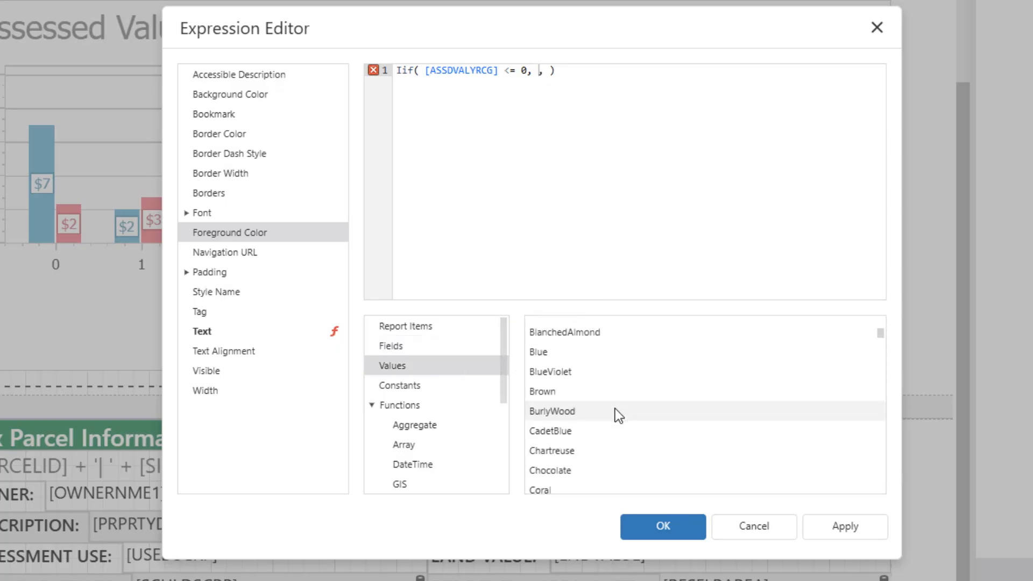
scroll(616, 410, down, 7)
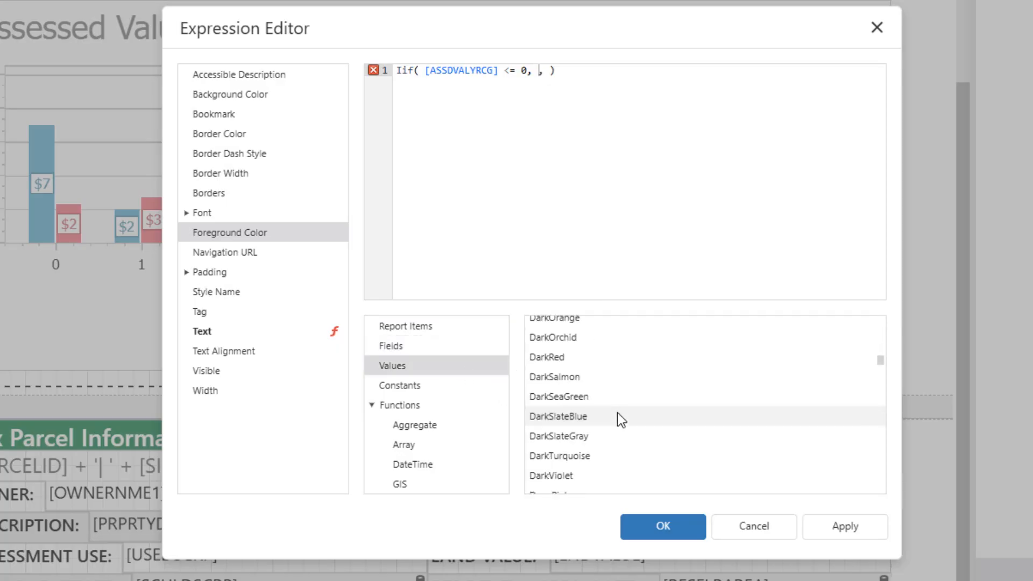
scroll(622, 420, down, 20)
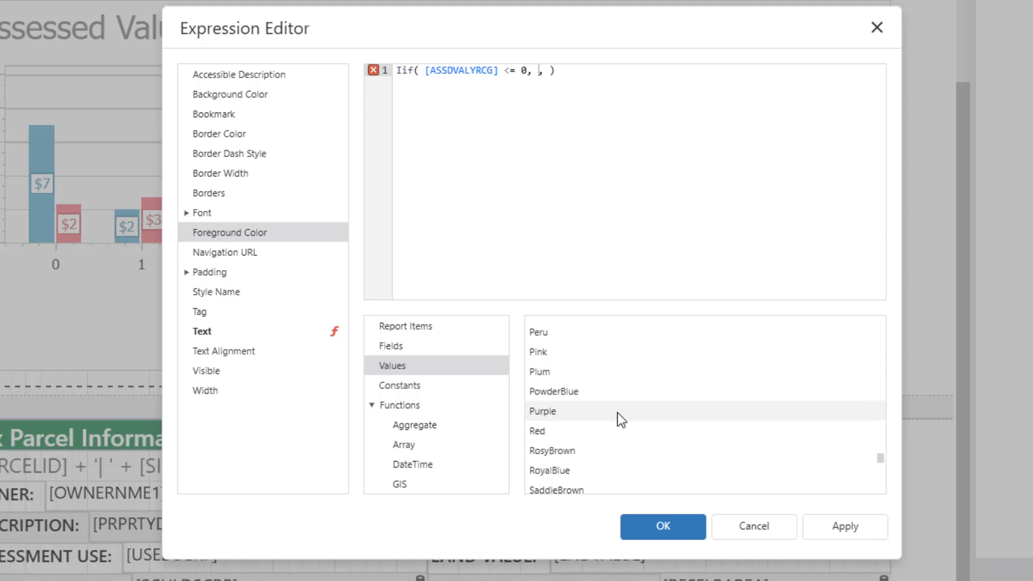
double_click(604, 432)
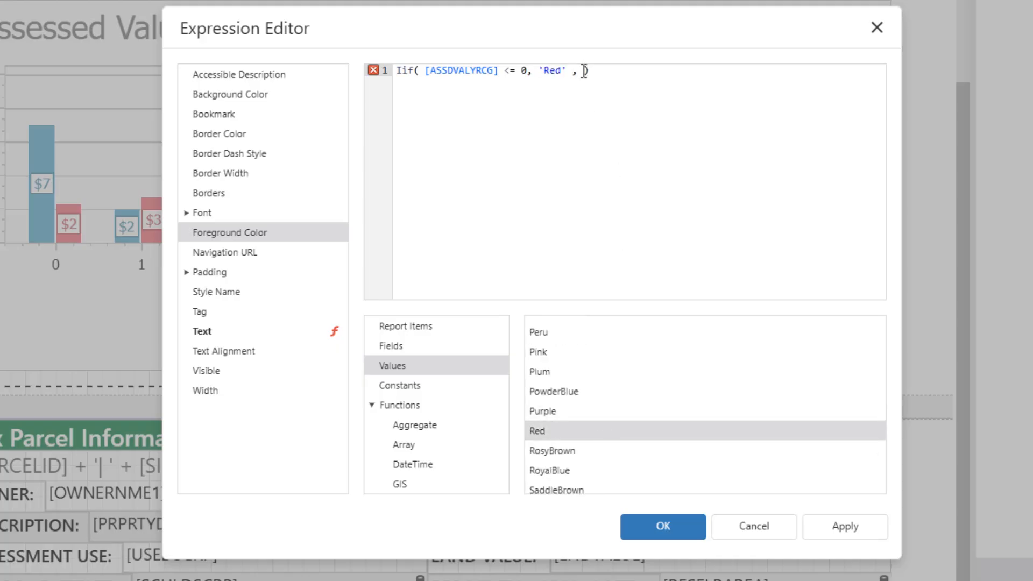
Insert the color value 'Green' as the Iif function's false result and apply the expression.
scroll(617, 420, up, 10)
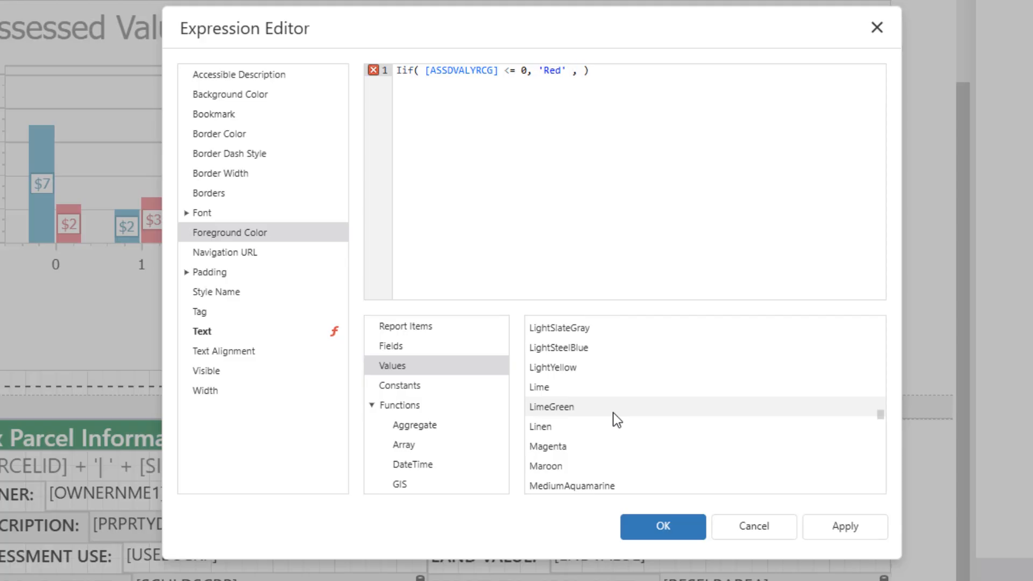
scroll(617, 420, up, 8)
scroll(604, 419, down, 3)
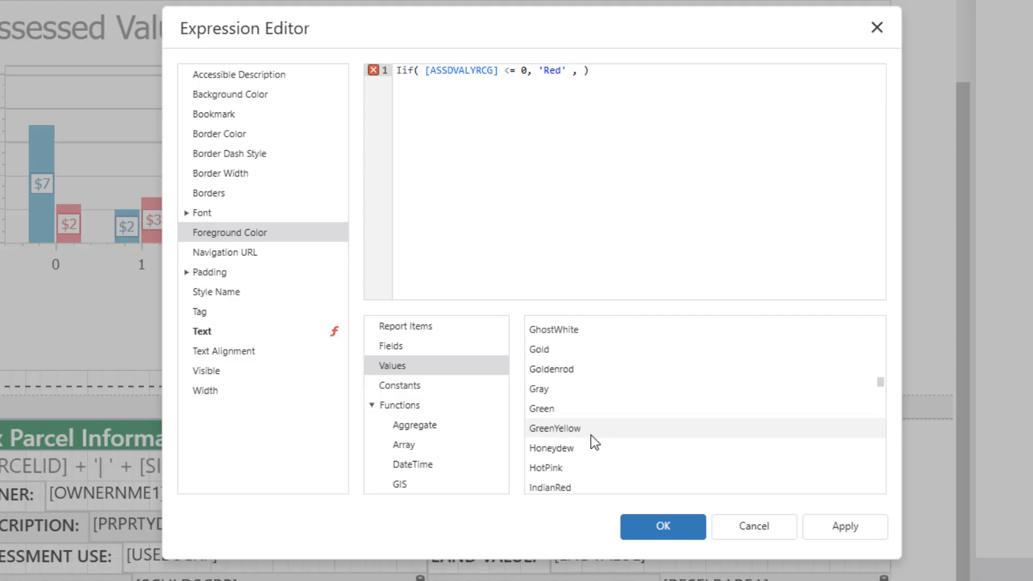
text(,)
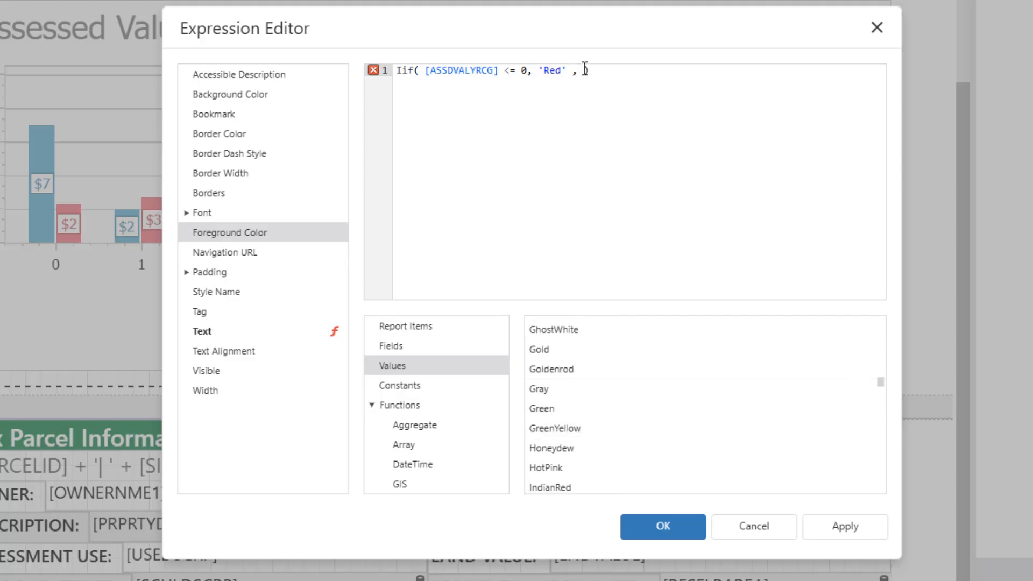
double_click(556, 408)
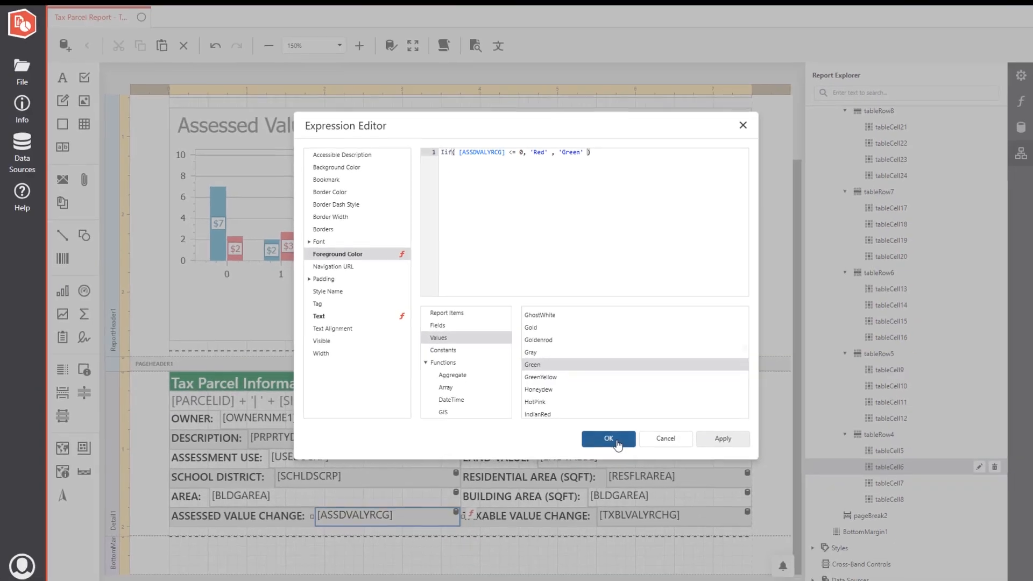
click(656, 520)
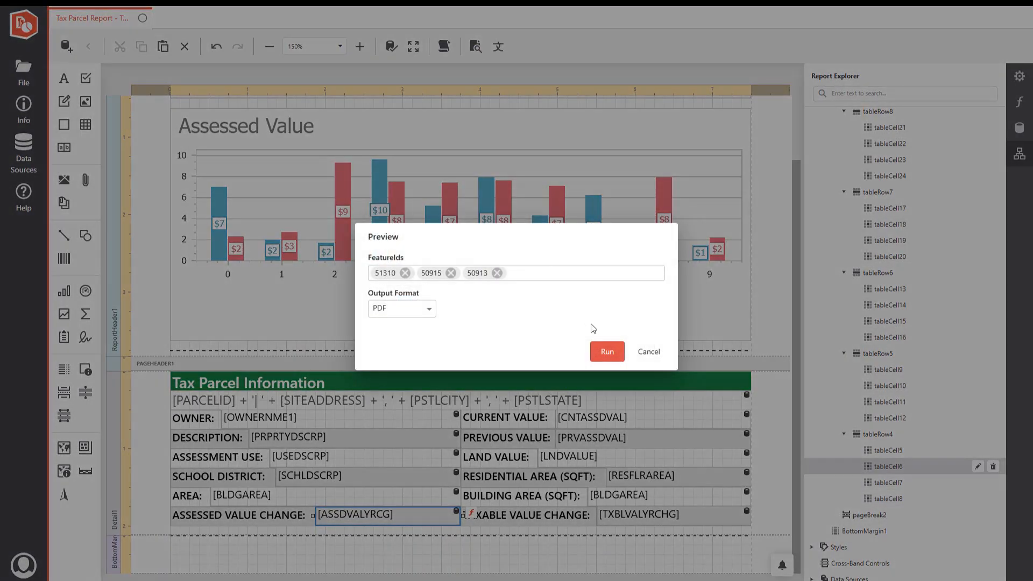
Run the PDF preview and examine the color of the ASSESSED VALUE CHANGE figure on each parcel page.
click(606, 351)
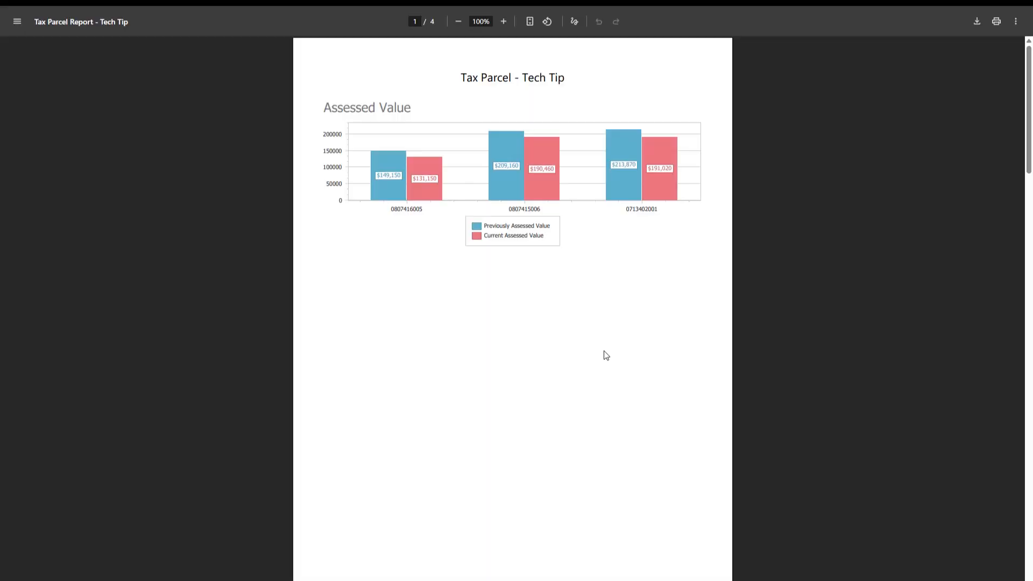
scroll(527, 273, up, 1)
scroll(525, 271, down, 10)
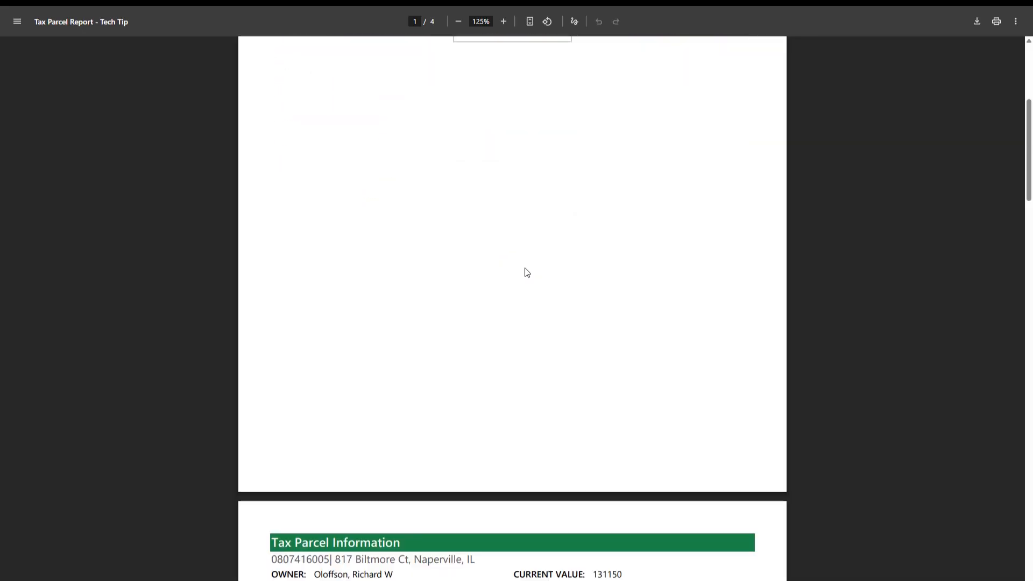
scroll(426, 326, up, 1)
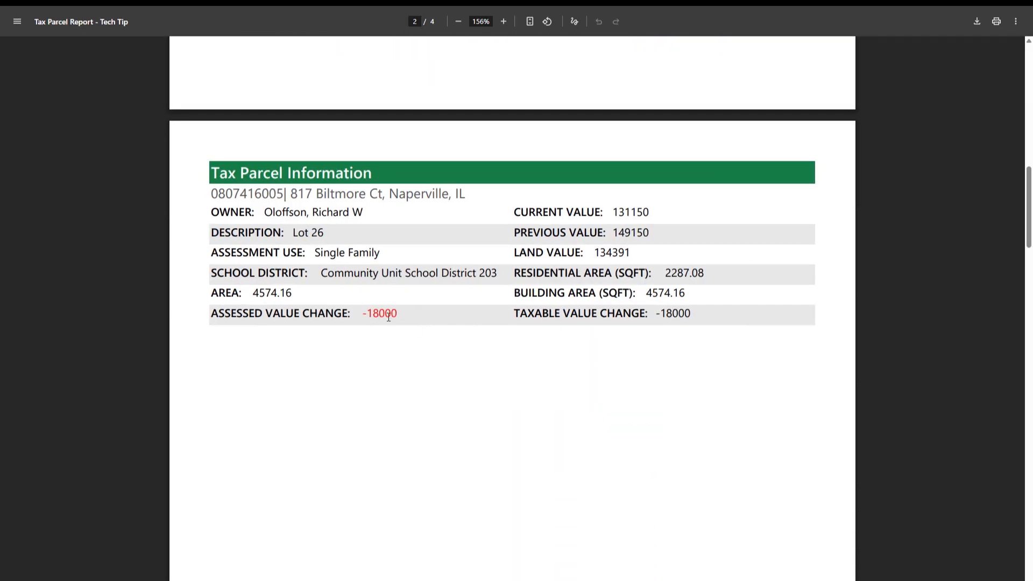
scroll(385, 324, down, 9)
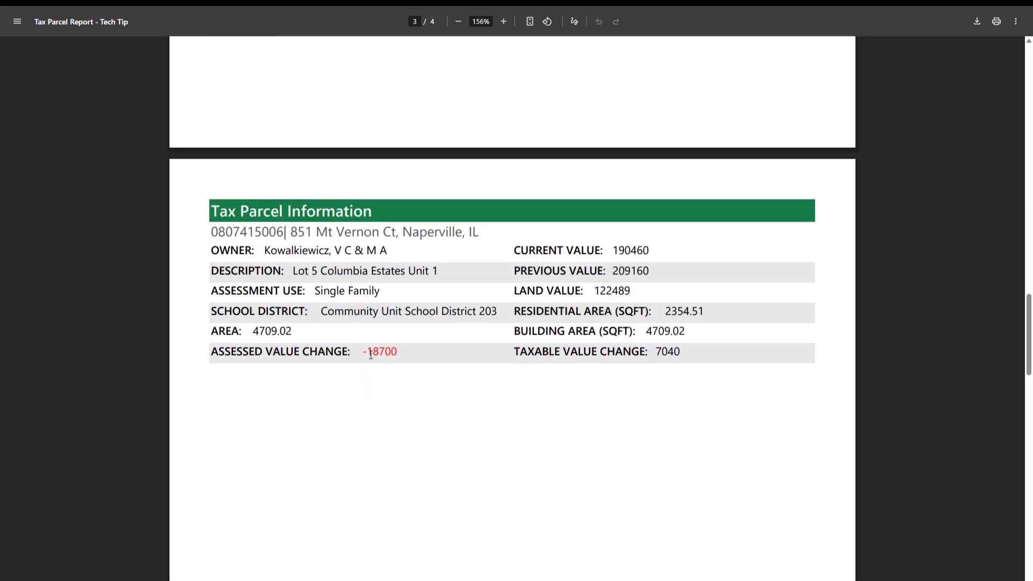
scroll(398, 355, down, 9)
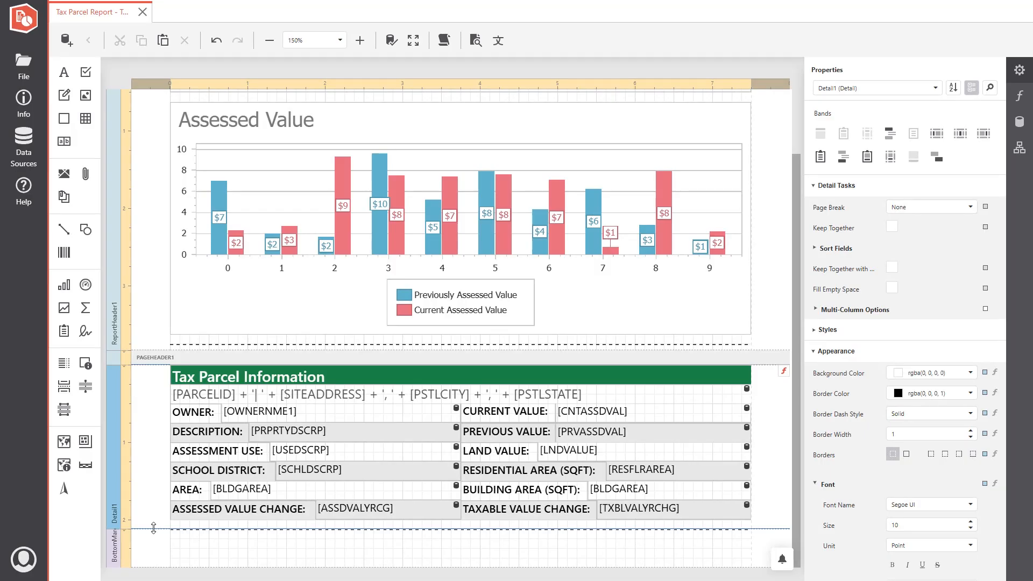
Extend the Detail band below the page break to about 4.6 on the vertical ruler.
mouse_move(153, 528)
mouse_down()
mouse_move(155, 580)
mouse_move(157, 500)
mouse_move(156, 570)
mouse_up()
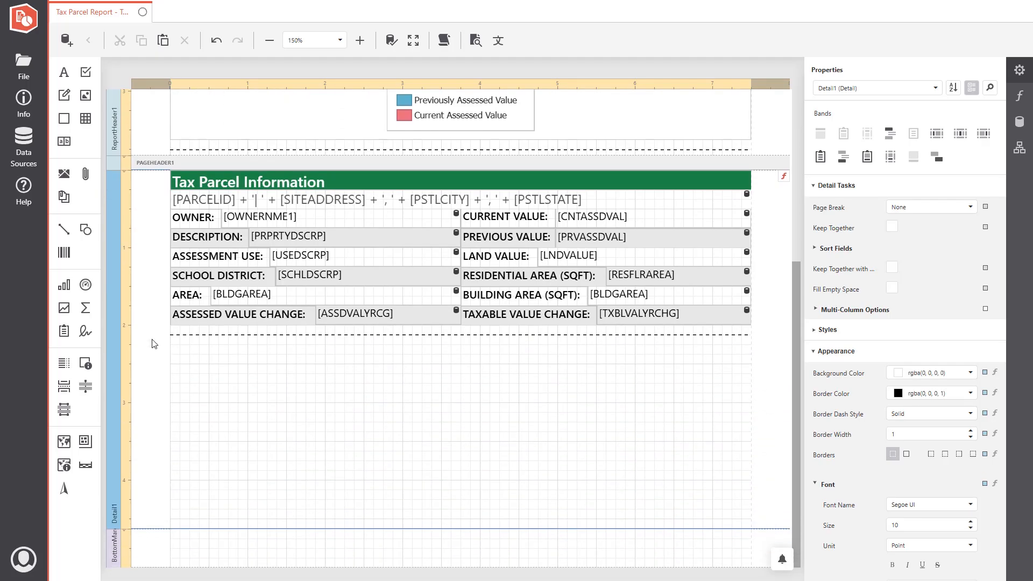
Move the Detail band's page break to about 4.4 on the vertical ruler and add a Feature Picture Box about 7.5 by 2.1 above it.
drag(172, 336, 196, 515)
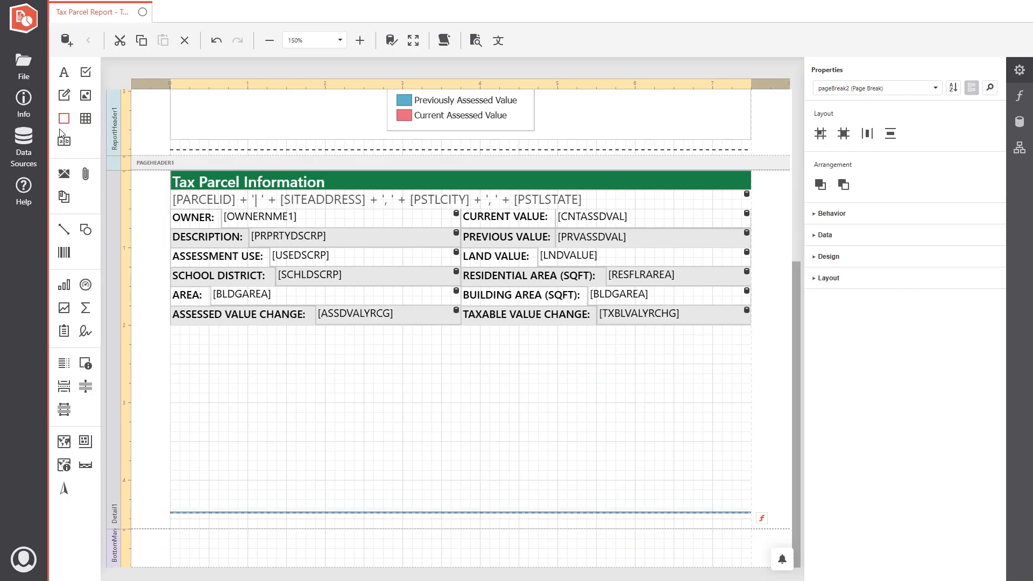
drag(64, 174, 173, 344)
drag(370, 470, 754, 504)
Run the PDF preview for the selected features and examine the map on each parcel page.
click(477, 46)
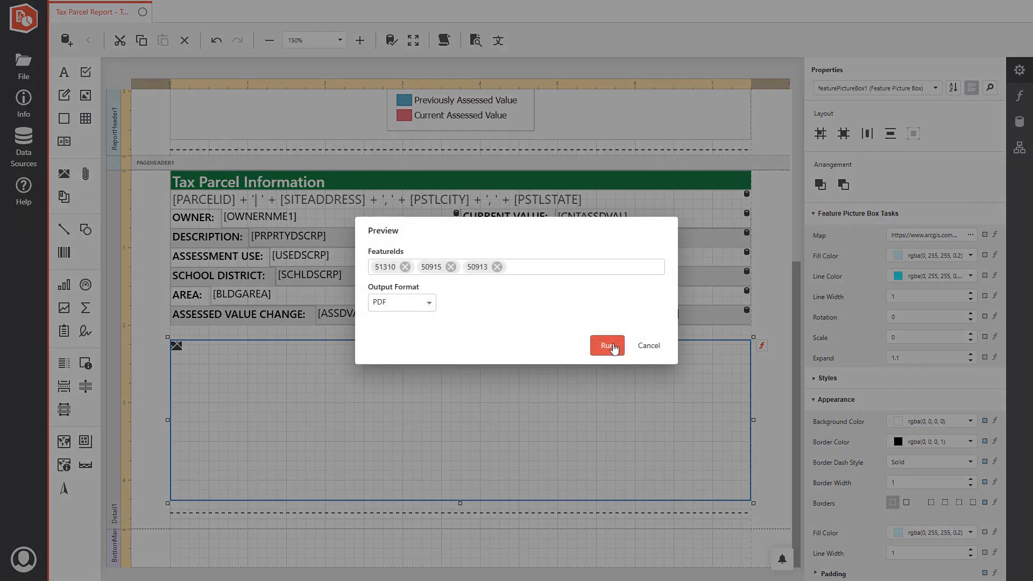
click(609, 346)
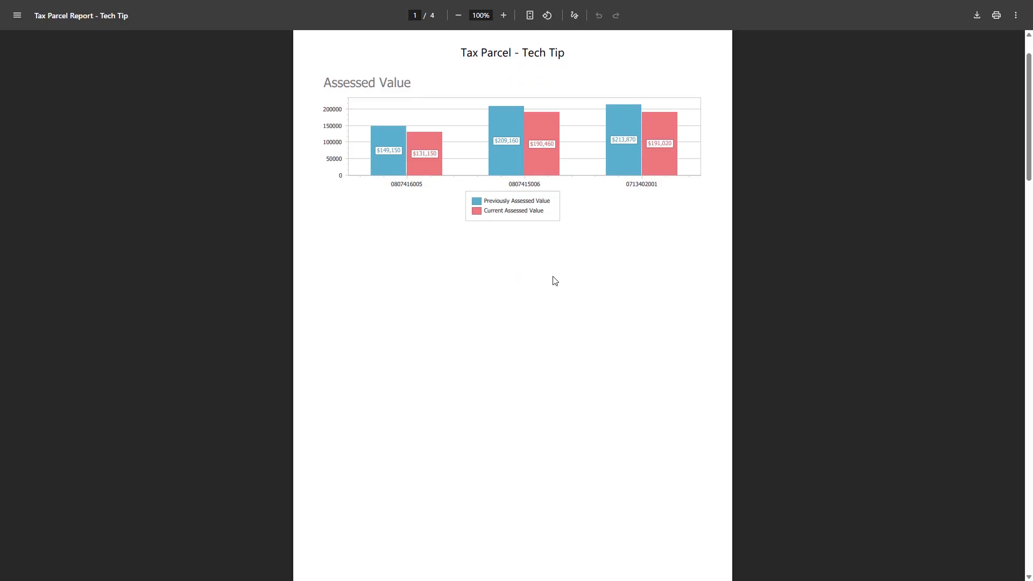
scroll(553, 282, down, 10)
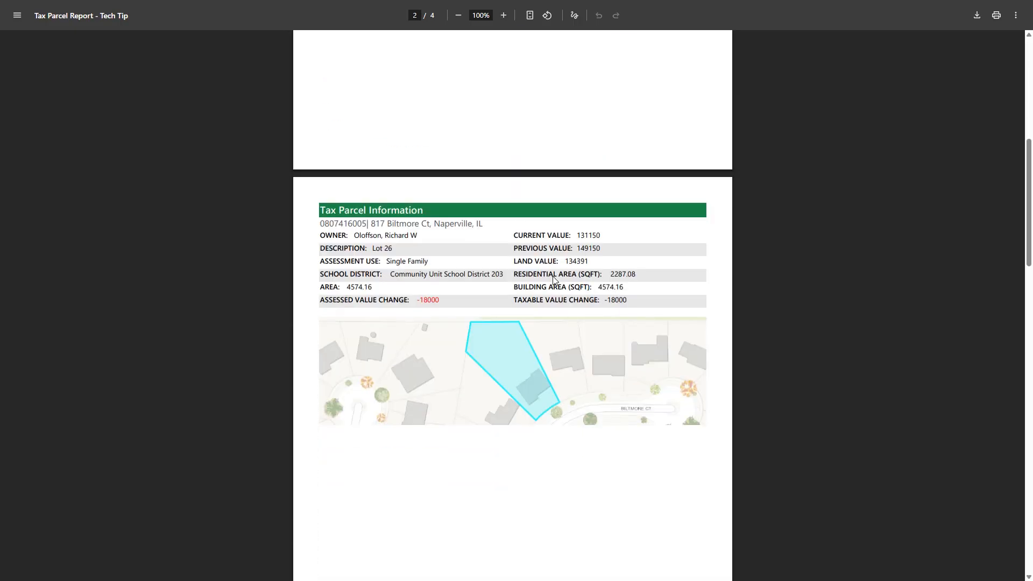
scroll(506, 305, down, 10)
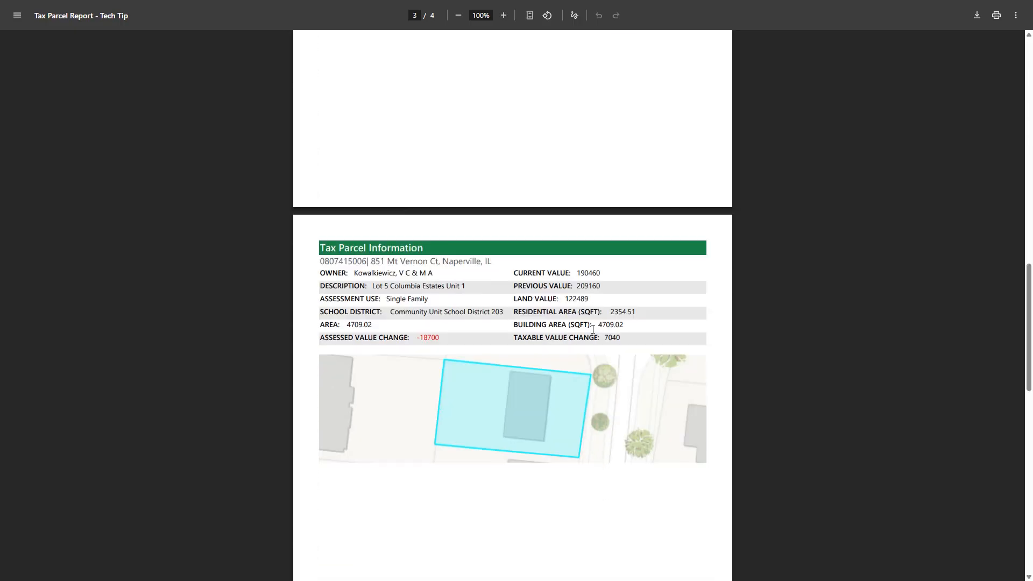
scroll(531, 336, down, 10)
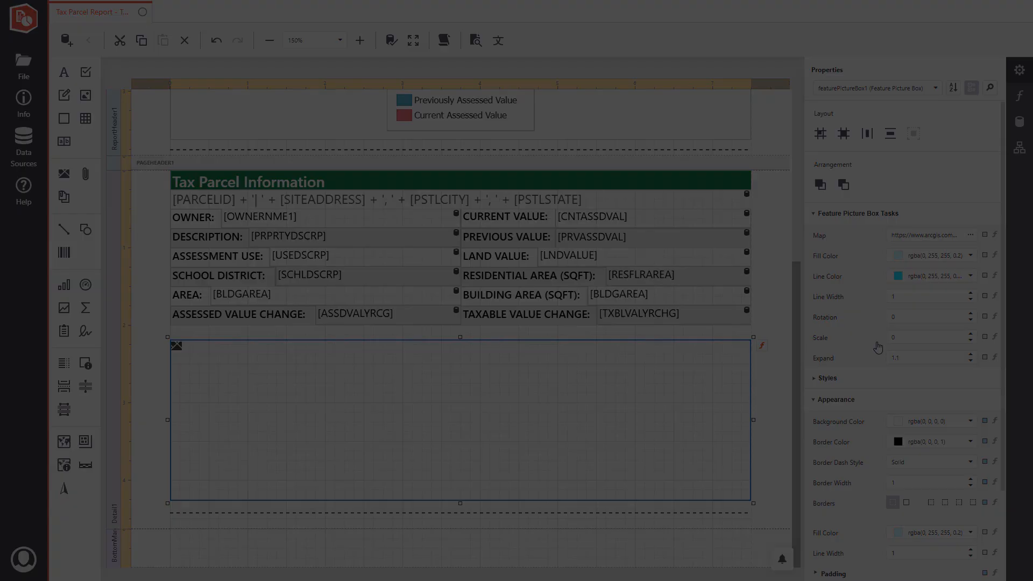
click(151, 383)
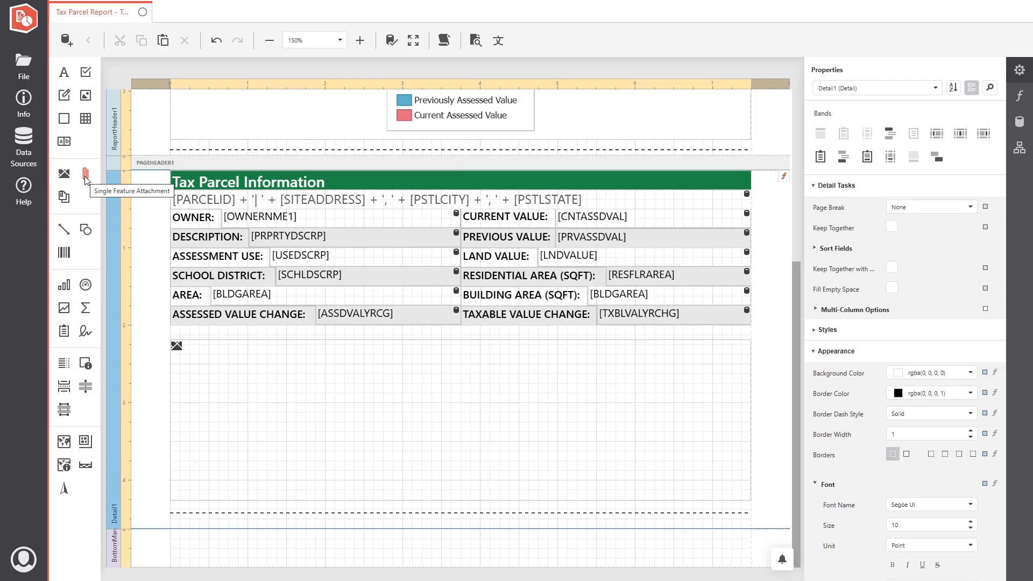
drag(85, 178, 612, 369)
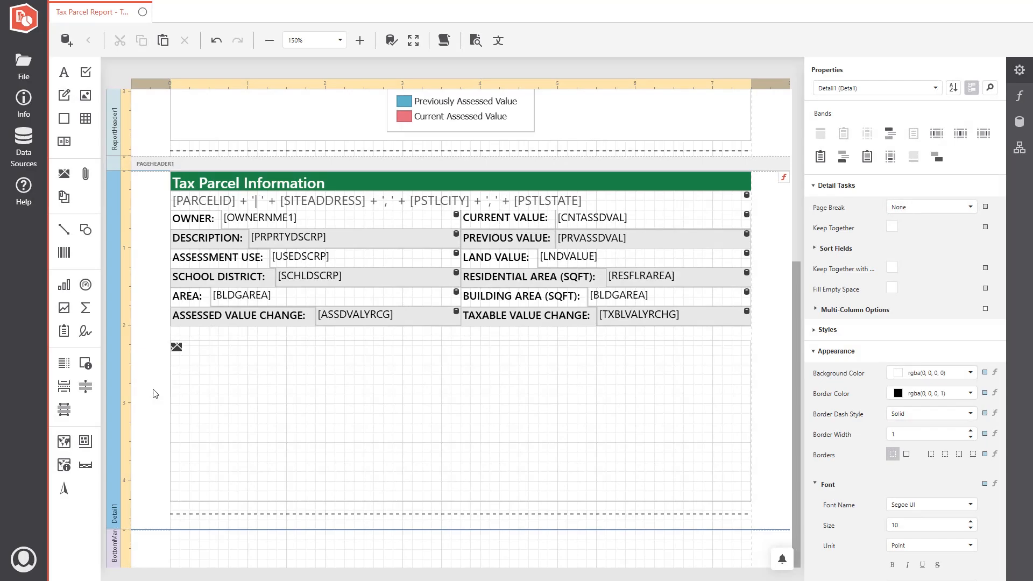
Extend the Report Header band to about 7.2 on the vertical ruler and move its page break to about 6.9.
scroll(155, 394, up, 5)
click(155, 424)
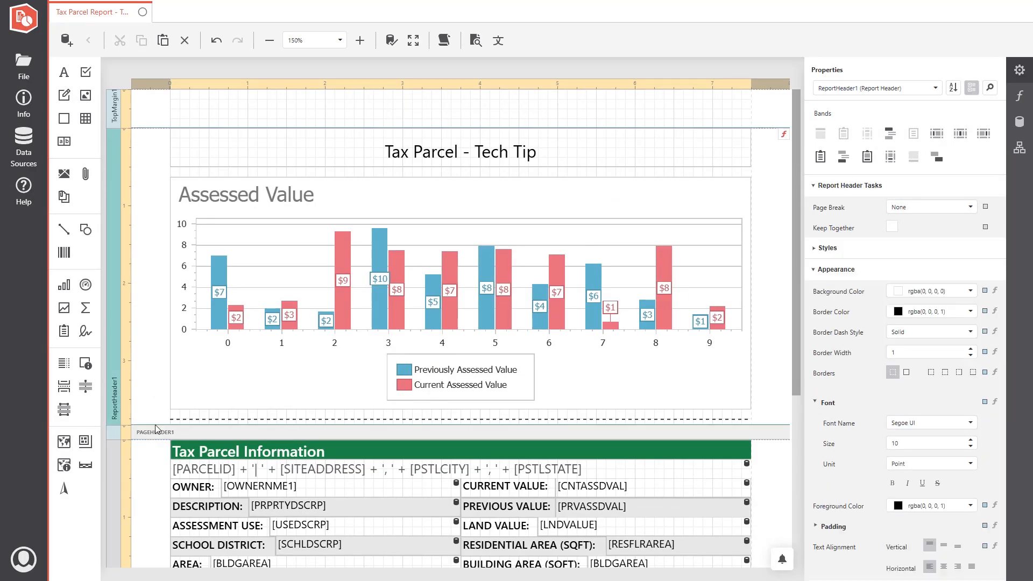
drag(155, 424, 161, 569)
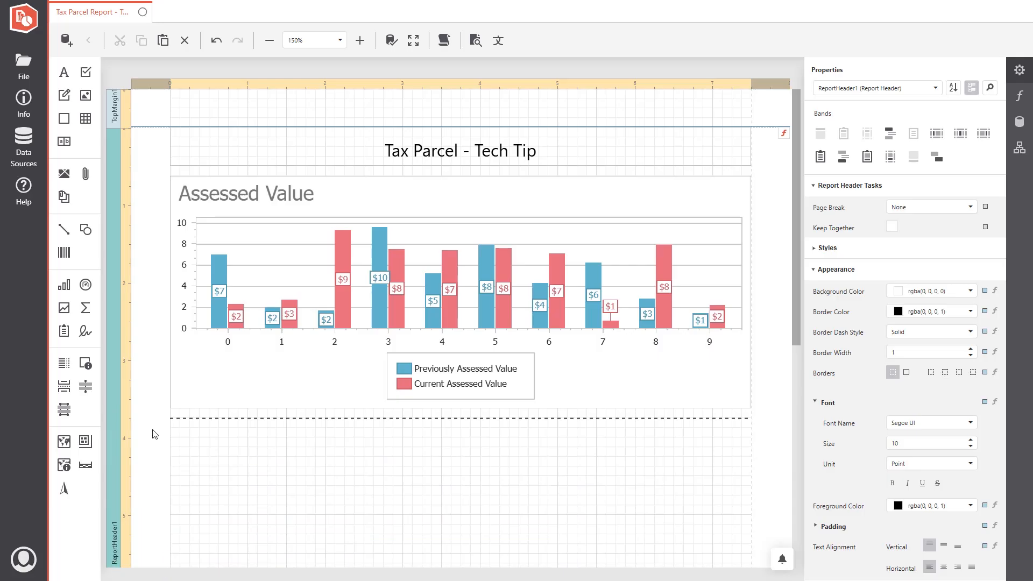
scroll(154, 434, down, 6)
drag(157, 247, 168, 361)
scroll(167, 356, up, 4)
drag(172, 315, 277, 556)
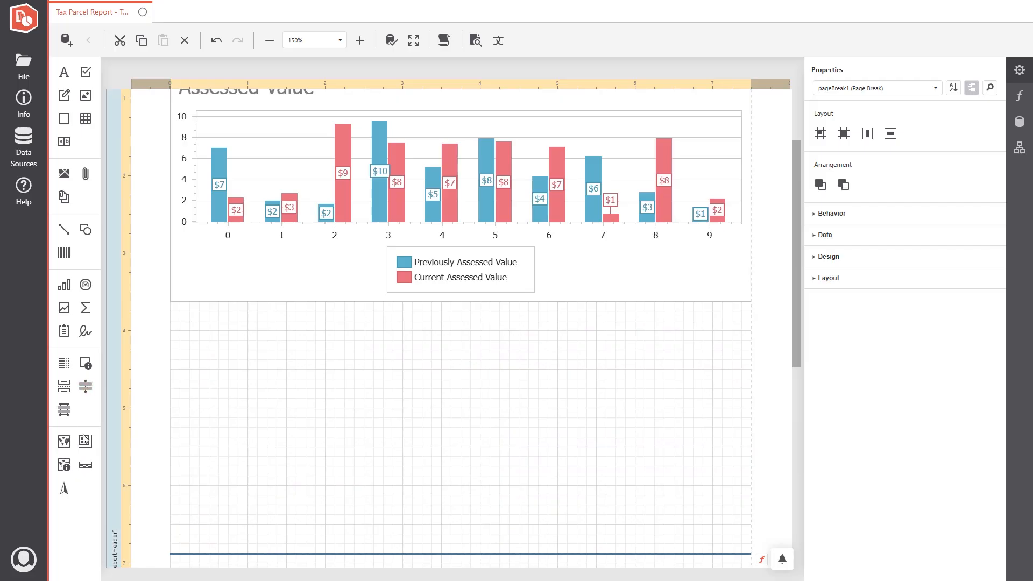
Add an Overview Map Picture Box about 7.5 by 2.9 between the chart and the Report Header's page break.
drag(85, 441, 175, 318)
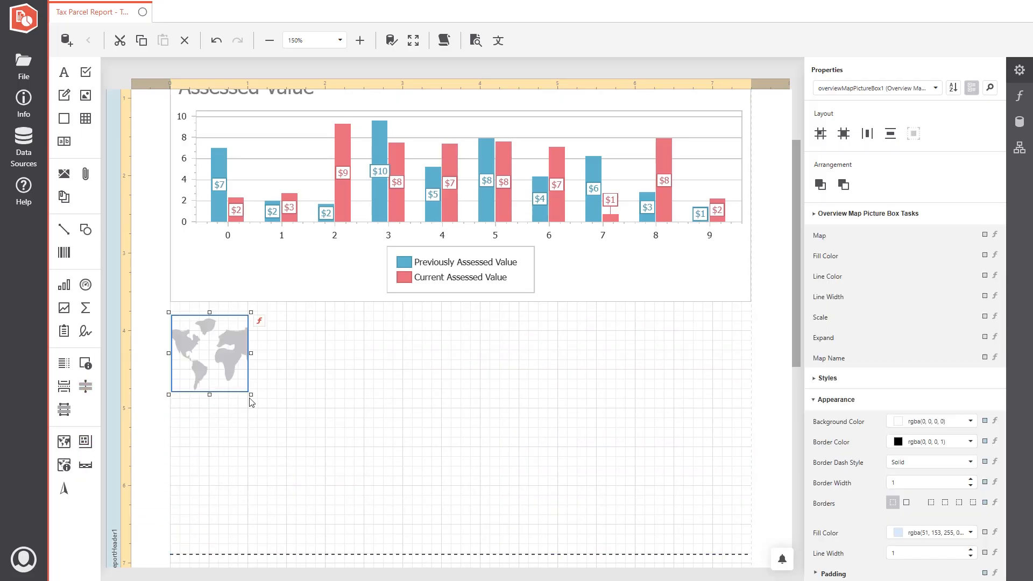
drag(249, 391, 750, 545)
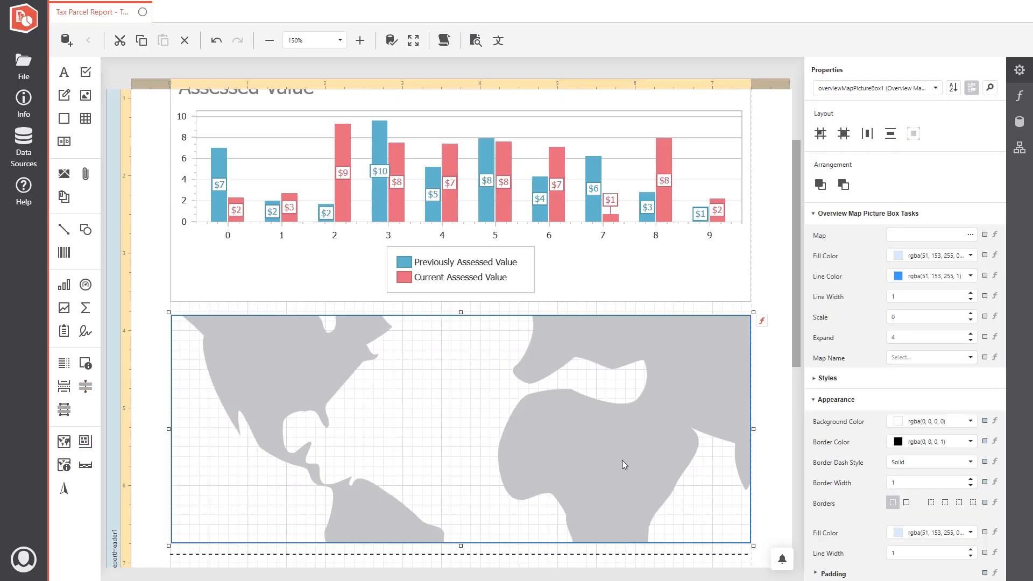
scroll(543, 422, down, 2)
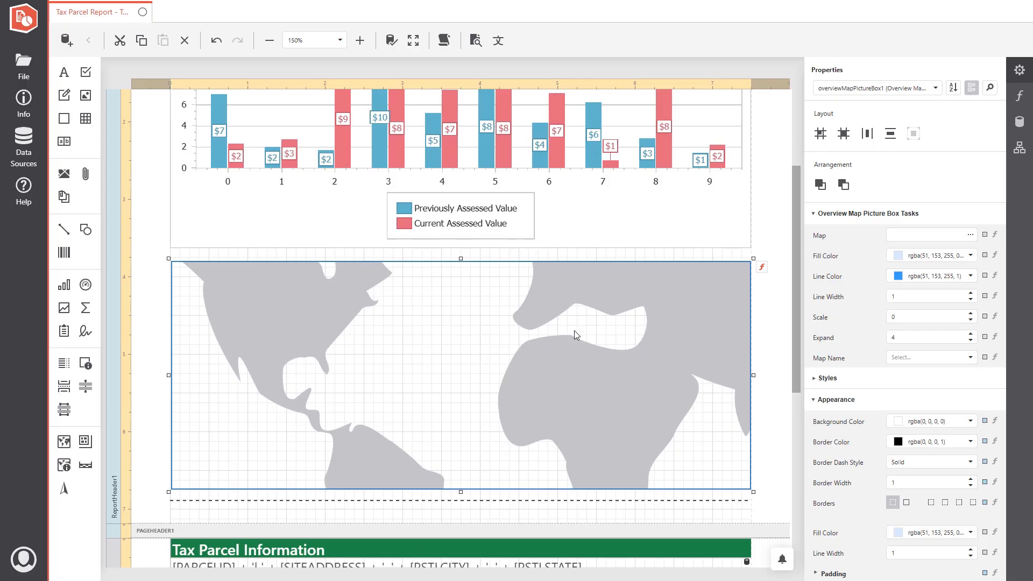
Link the overview map to featurePictureBox1 as its map name and set its Expand value to 8.
click(959, 236)
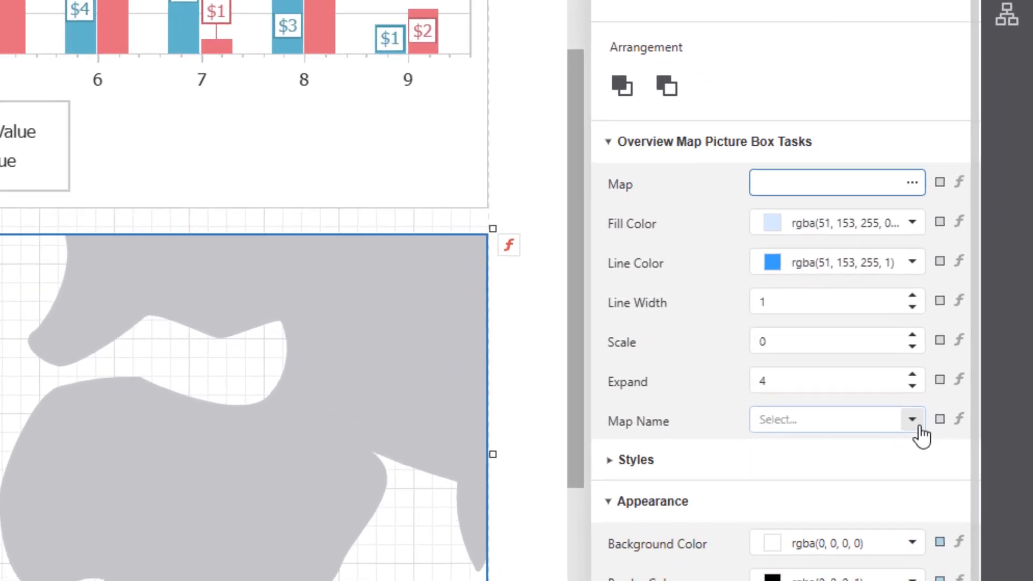
click(971, 357)
click(878, 472)
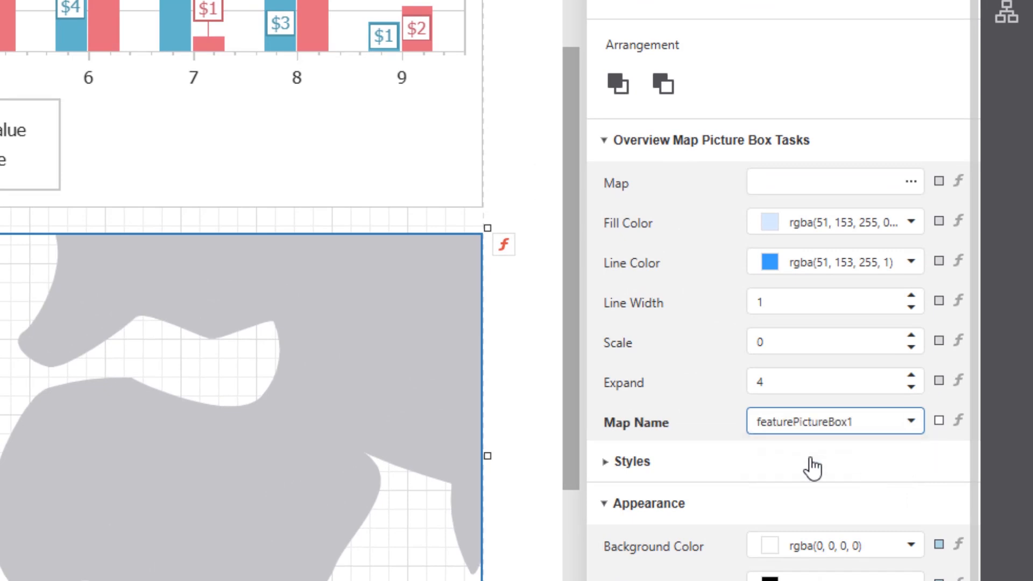
click(779, 382)
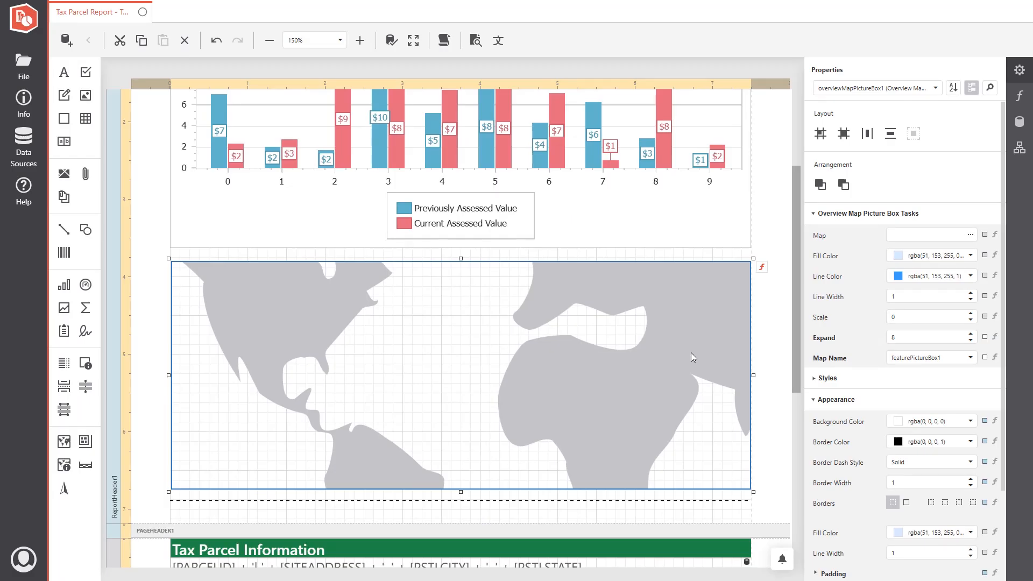
Set the font size of the report title label to 32 points.
scroll(694, 357, up, 3)
click(428, 157)
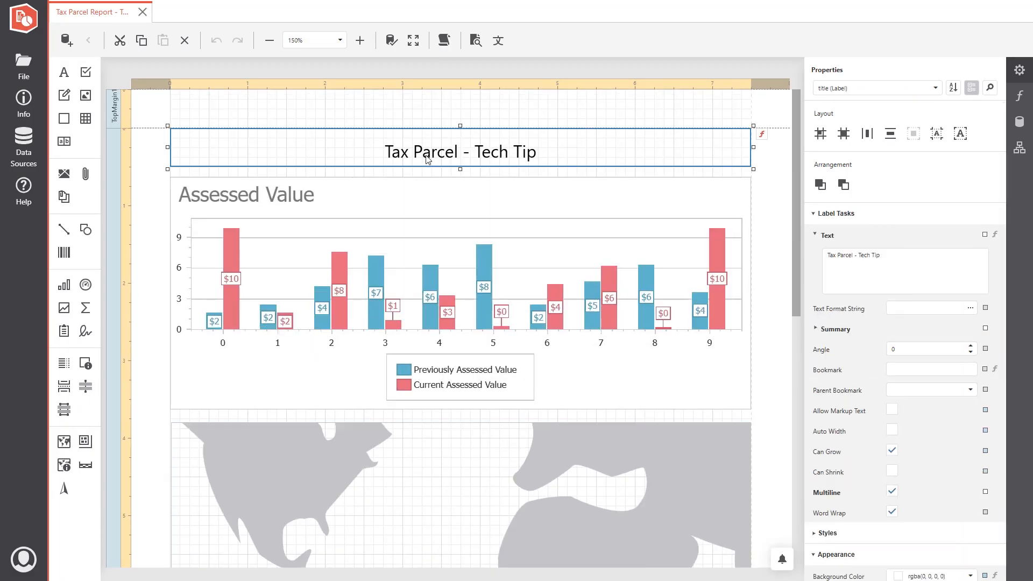
scroll(858, 357, down, 7)
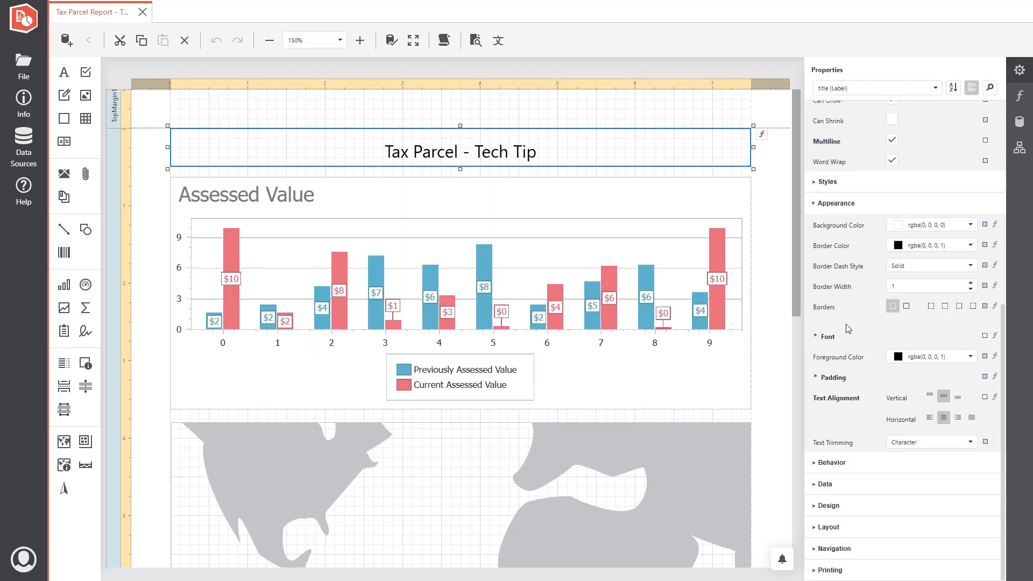
click(825, 337)
drag(901, 378, 886, 380)
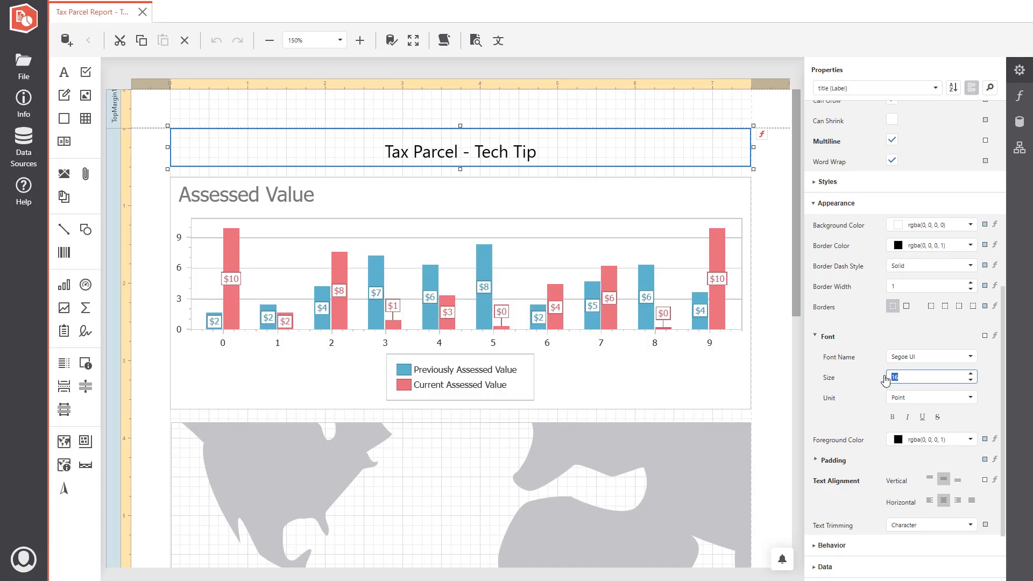
text(32)
click(842, 383)
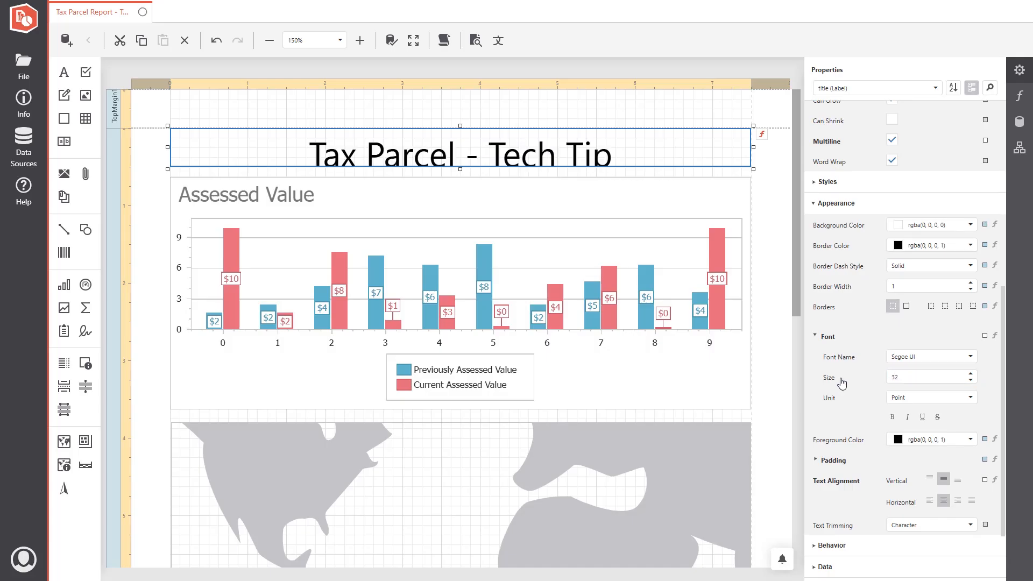
Change the title's font to Segoe UI Light and align its text horizontally to the left.
click(923, 357)
scroll(928, 340, down, 2)
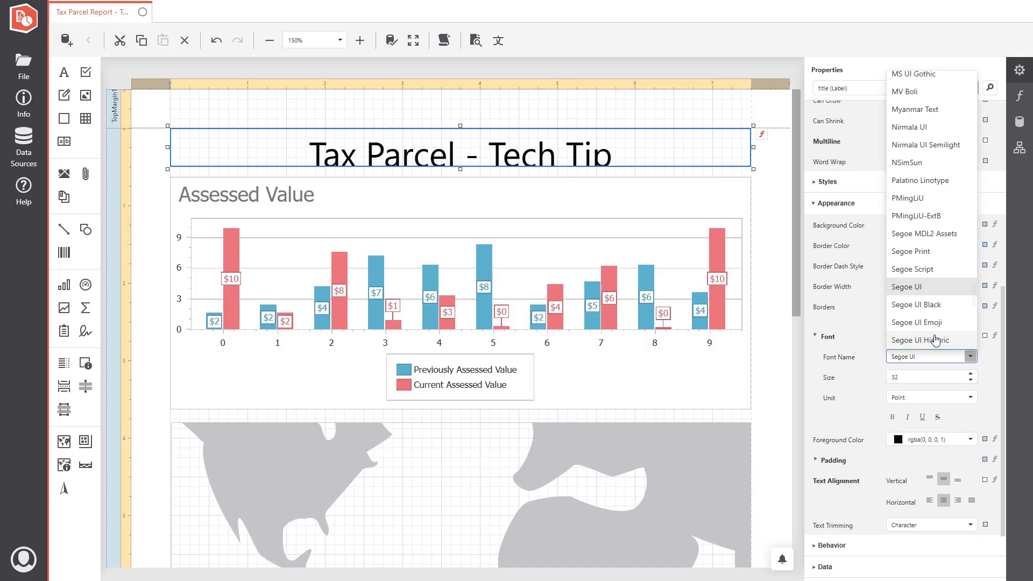
click(931, 305)
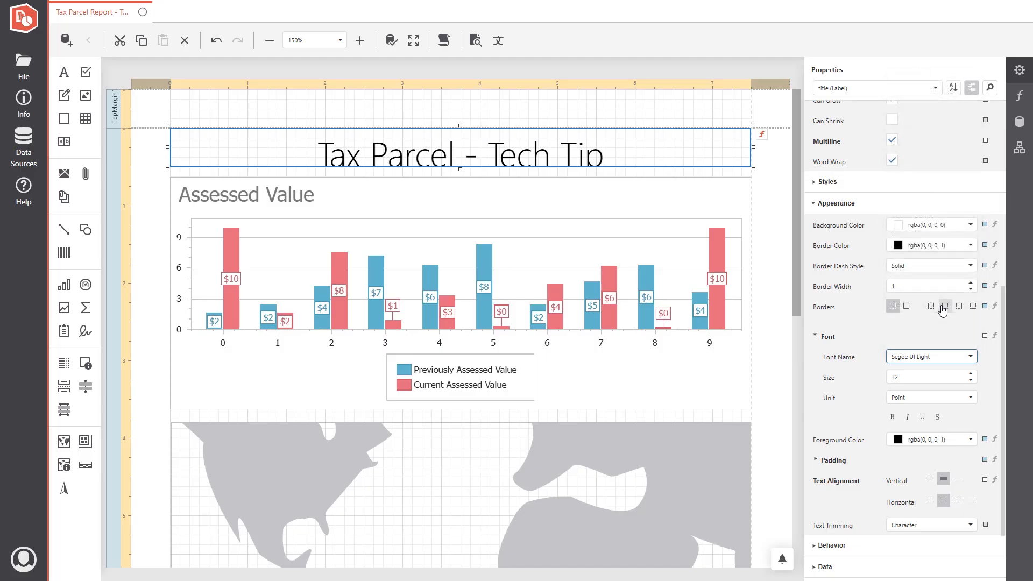
click(930, 501)
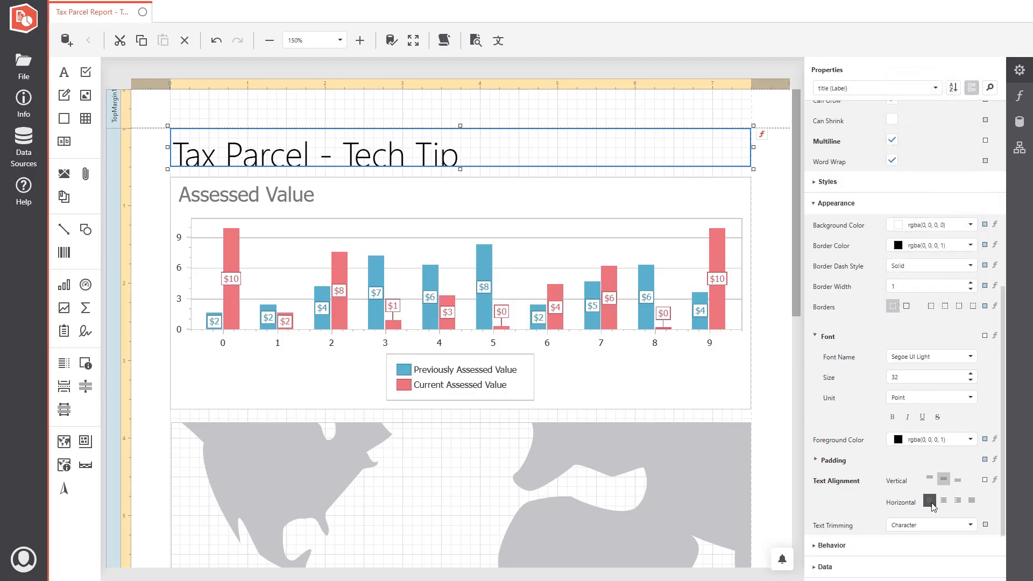
Narrow the title label to about 4.3 wide and place a Picture Box about 1.9 wide in the header's upper-right corner.
scroll(932, 506, down, 1)
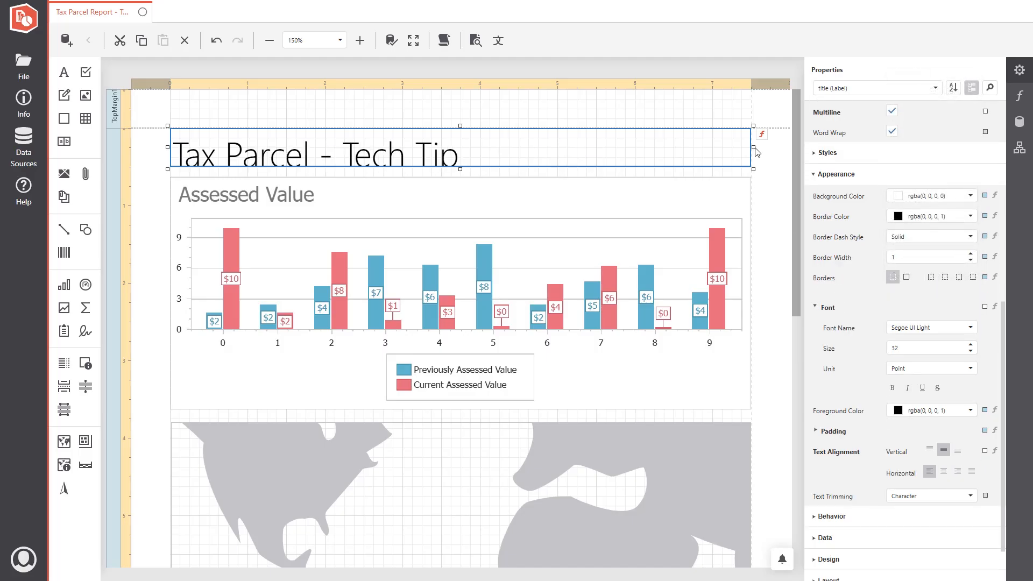
drag(755, 149, 509, 148)
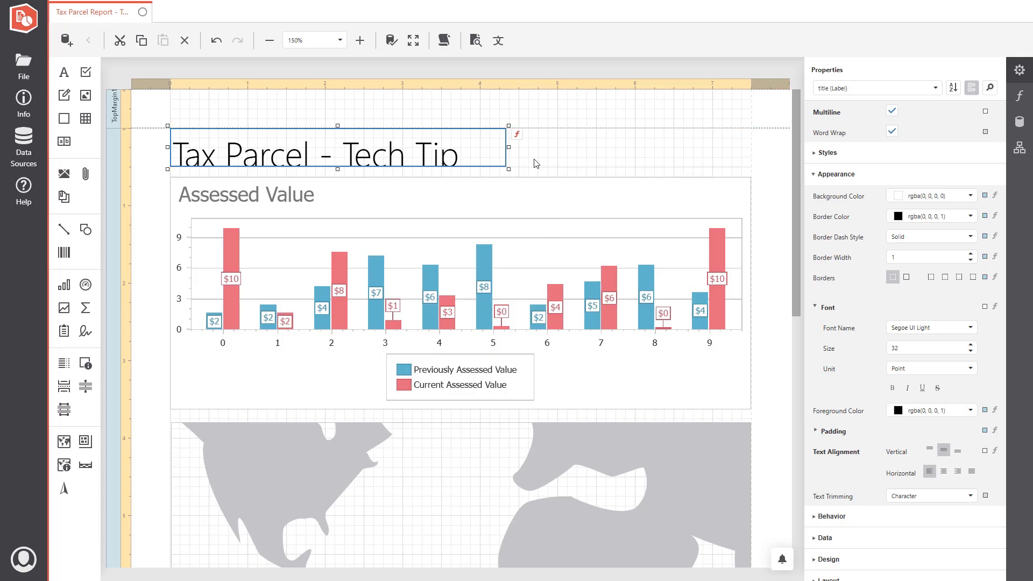
drag(85, 95, 679, 137)
drag(671, 207, 603, 169)
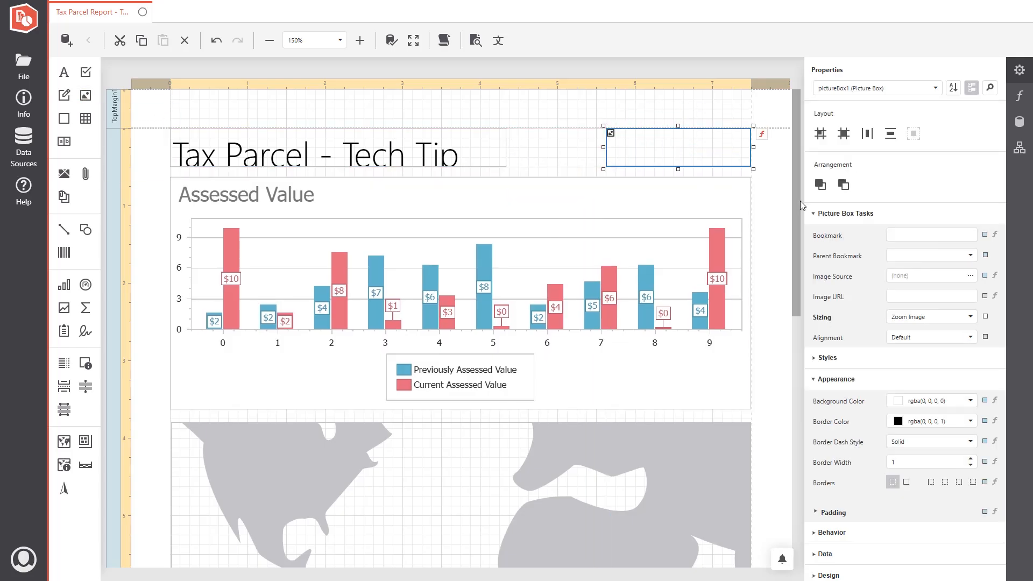
Set the Picture Box's image URL to the copied web address of background-logo.png.
click(924, 295)
key(ctrl+v)
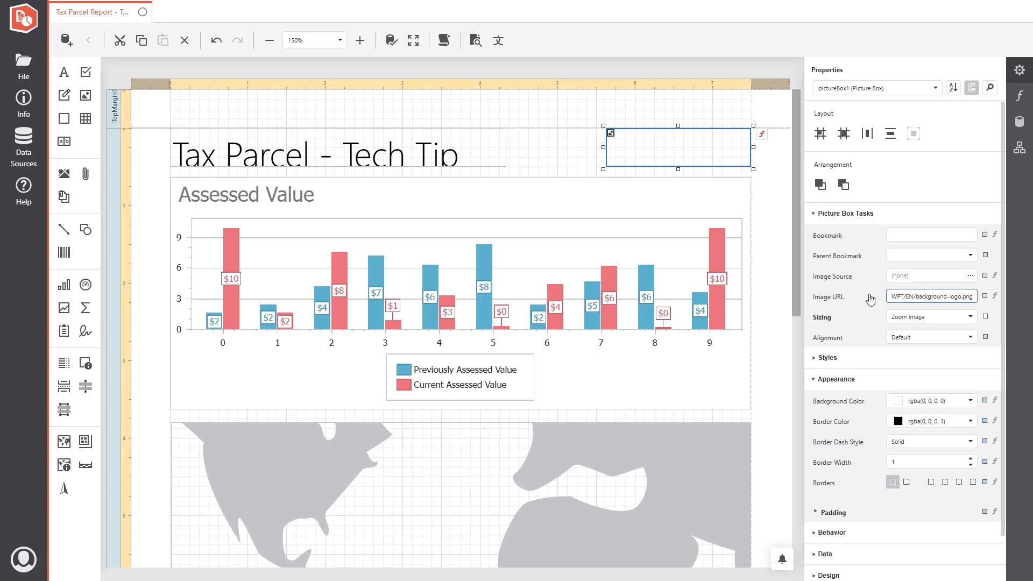
click(828, 310)
Add a Page Info control in the bottom margin, set it to Current Date and Time, and widen it to about 3.5.
scroll(786, 317, down, 10)
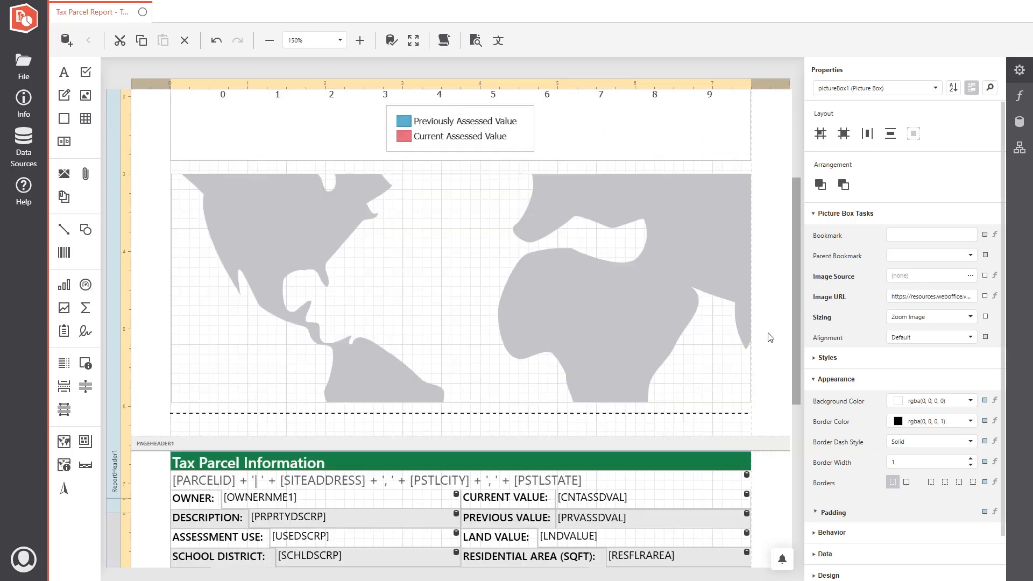
drag(88, 368, 168, 537)
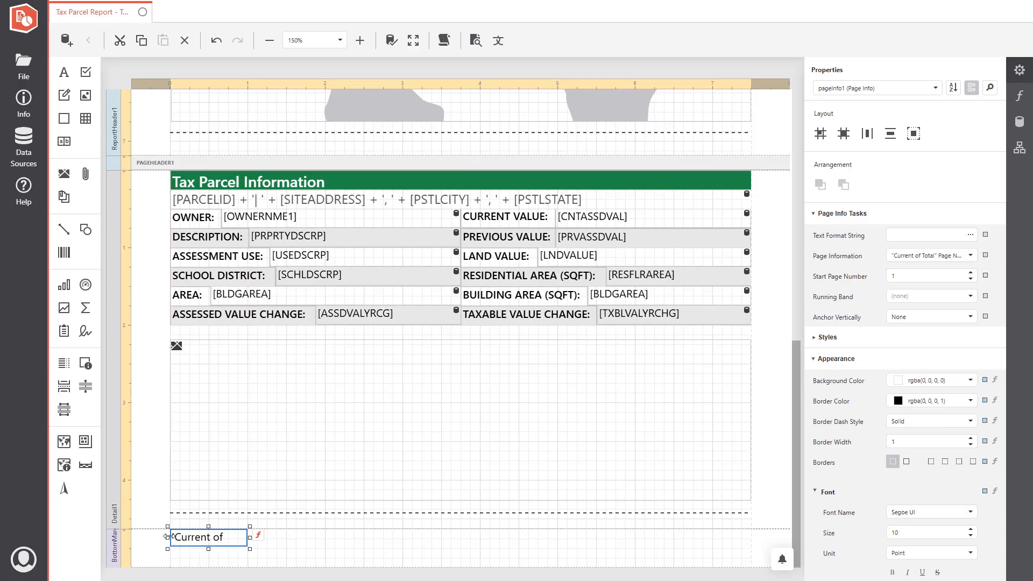
click(971, 255)
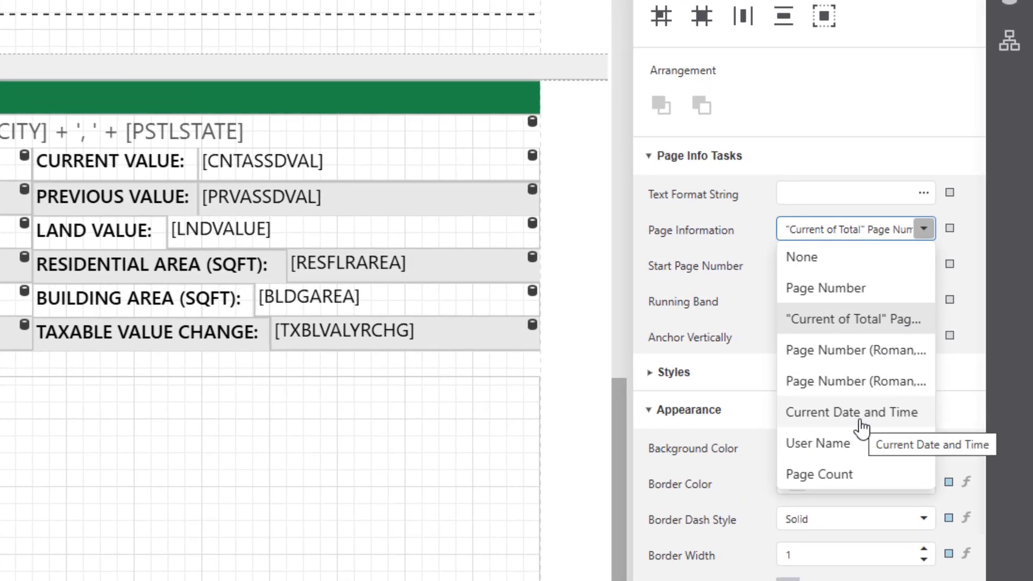
click(859, 421)
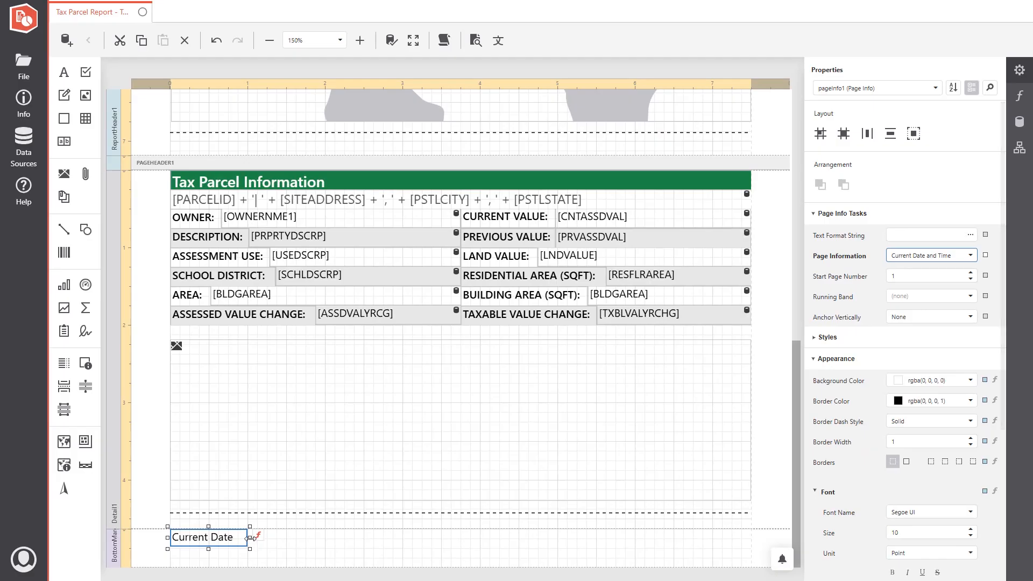
drag(186, 558, 445, 543)
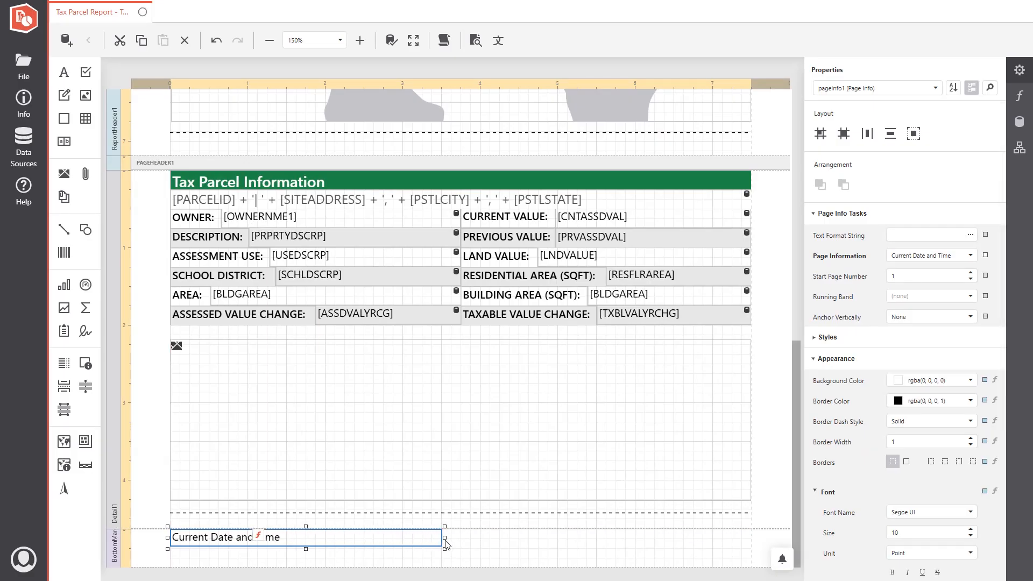
Duplicate the date and time Page Info control in the bottom margin and place the copy directly beneath the original.
click(361, 558)
key(ctrl+v)
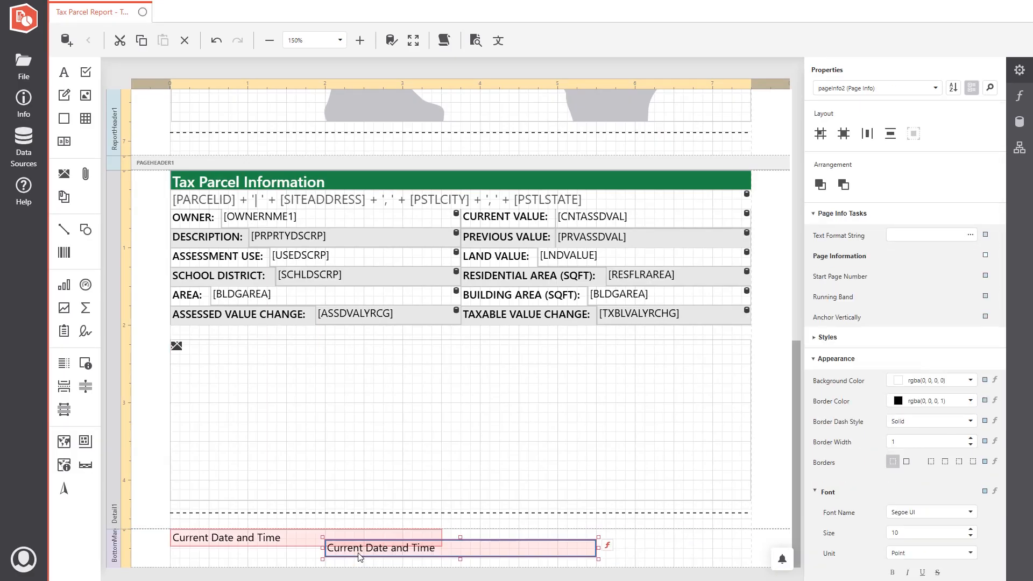
drag(359, 558, 206, 562)
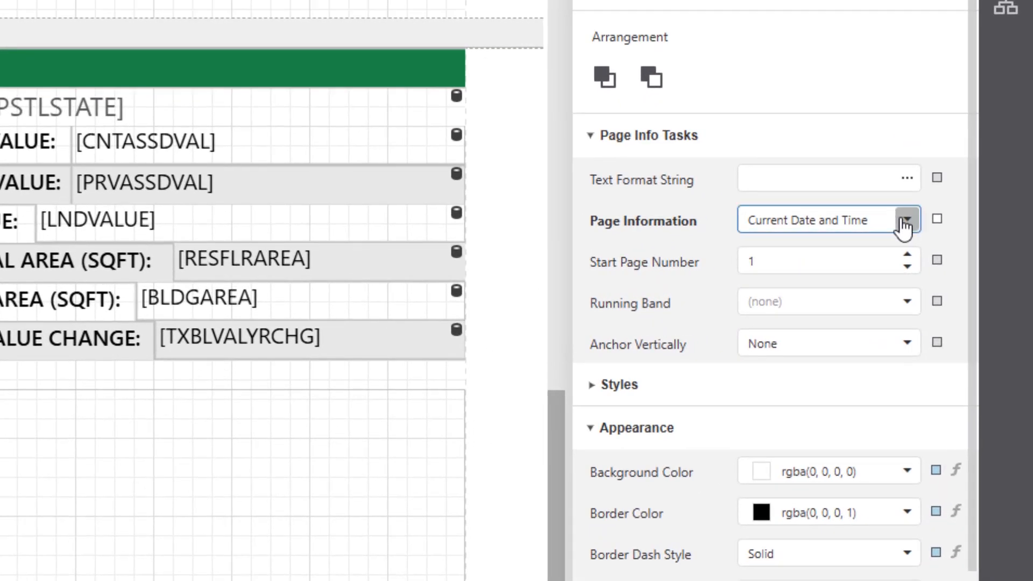
Set the lower Page Info control to User Name and paste another date and time control at the bottom margin's upper-right corner.
click(919, 226)
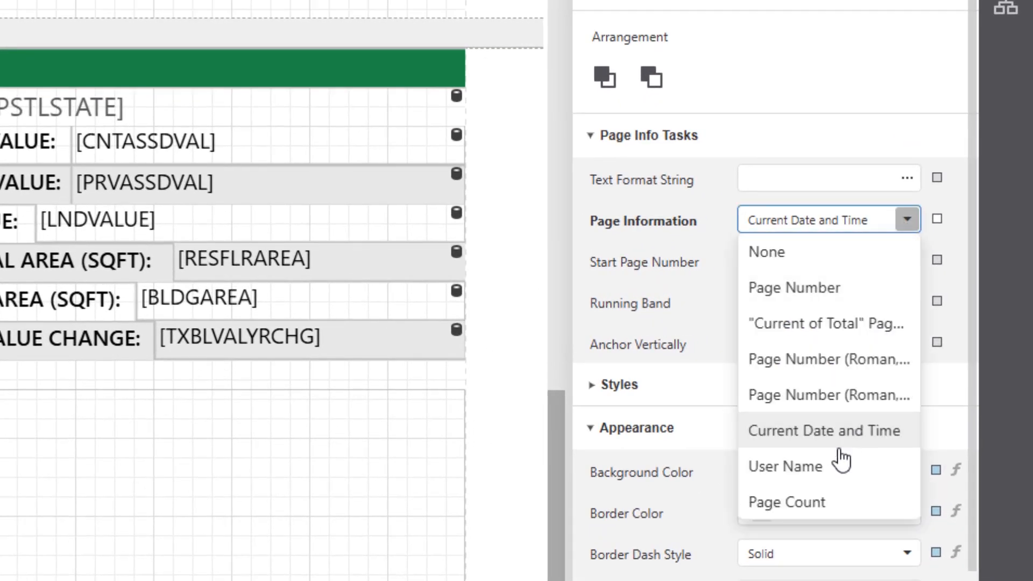
click(808, 470)
click(489, 543)
key(ctrl+v)
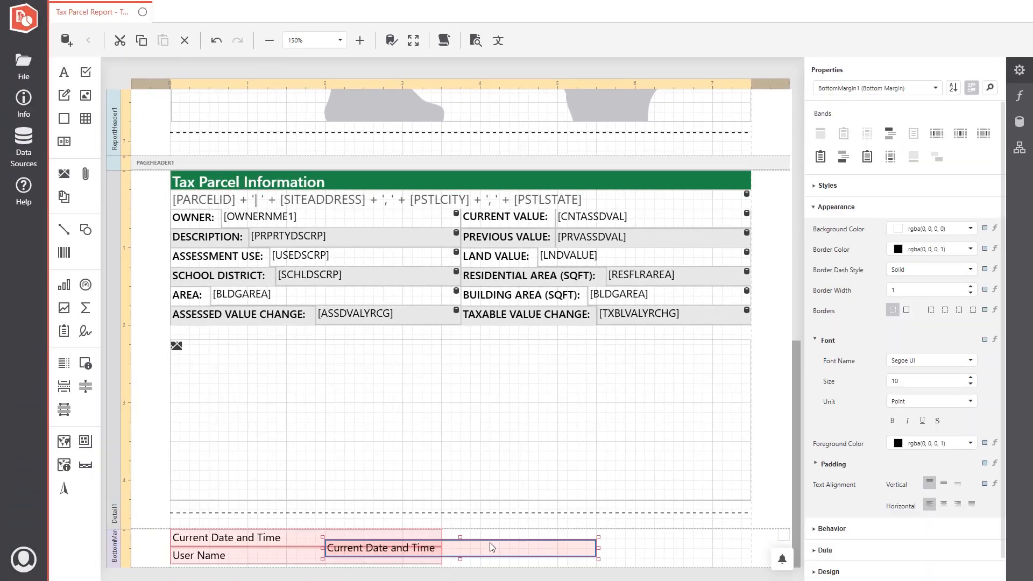
drag(490, 543, 628, 541)
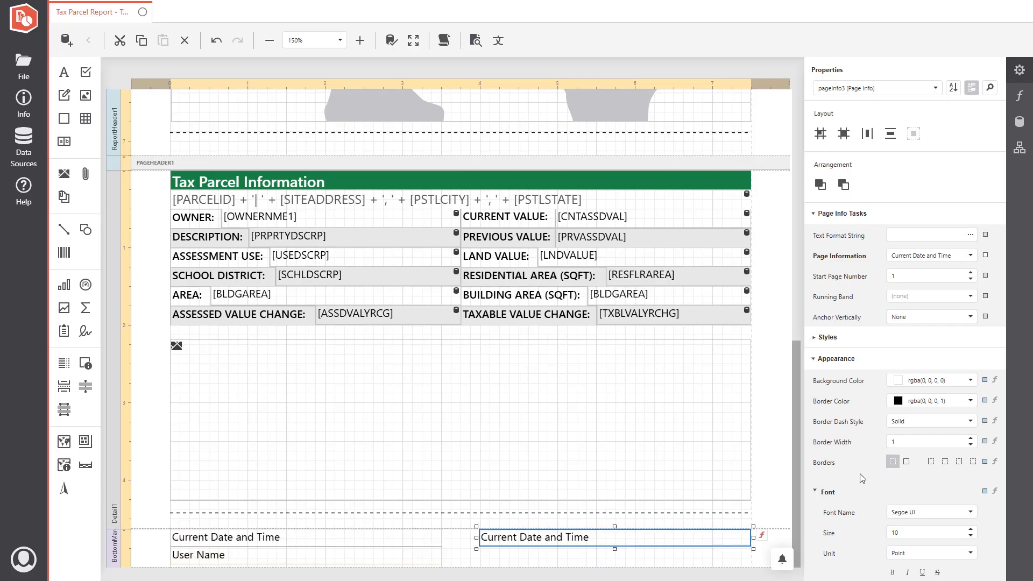
Right-align the text of the new Page Info control and set its page information to the "Current of Total" page number option.
scroll(852, 393, down, 3)
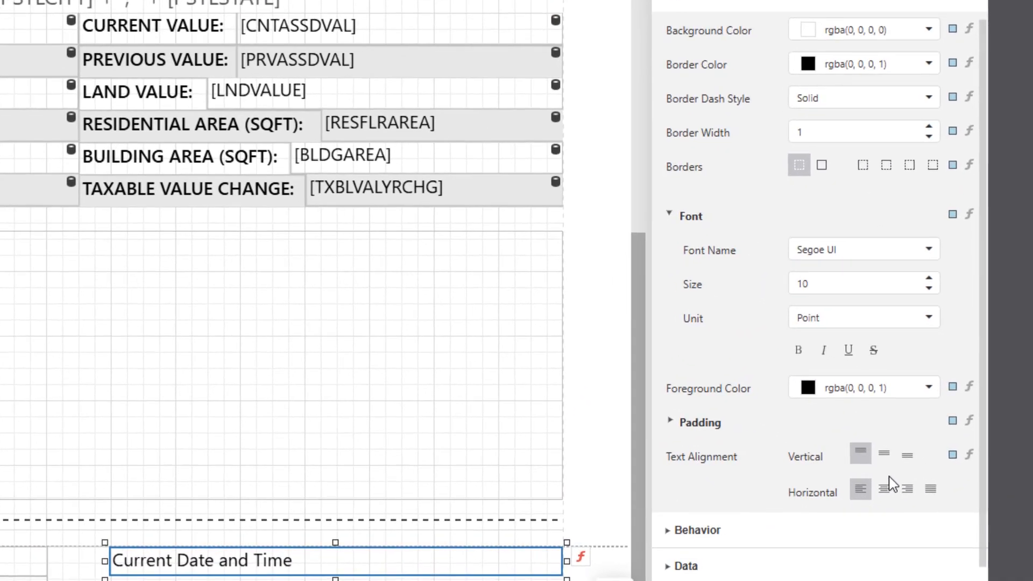
click(955, 494)
scroll(861, 377, up, 5)
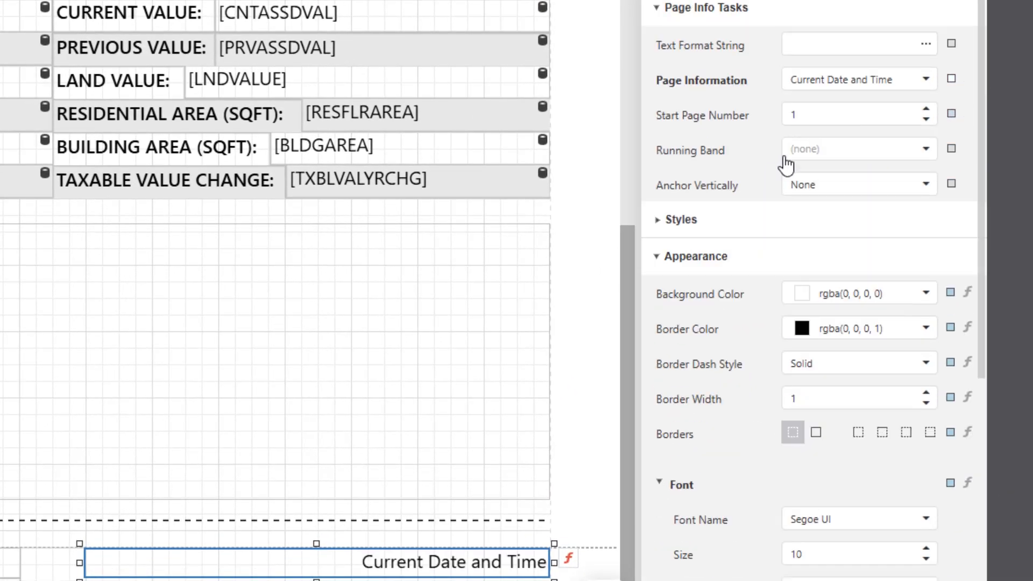
click(927, 79)
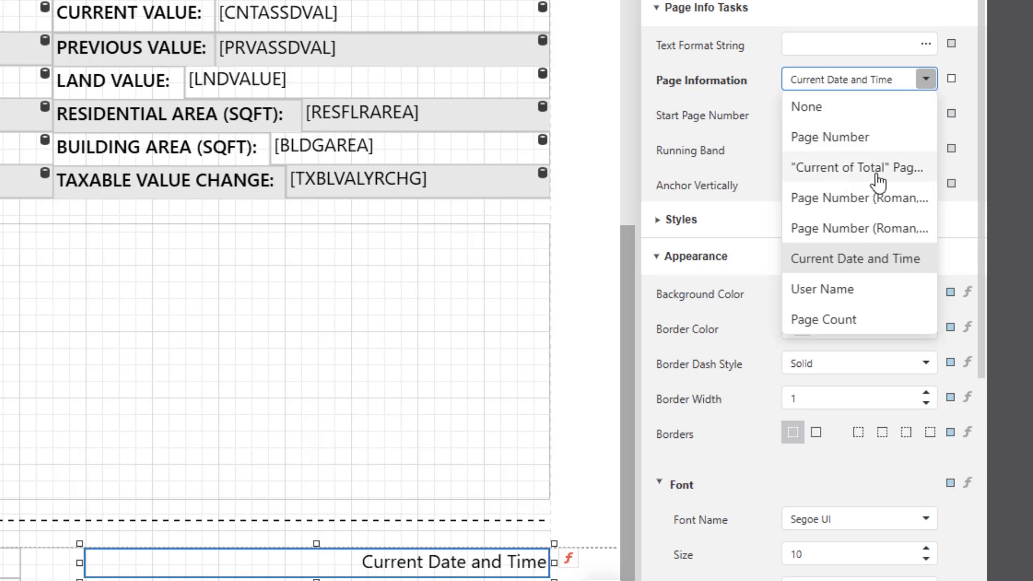
click(855, 171)
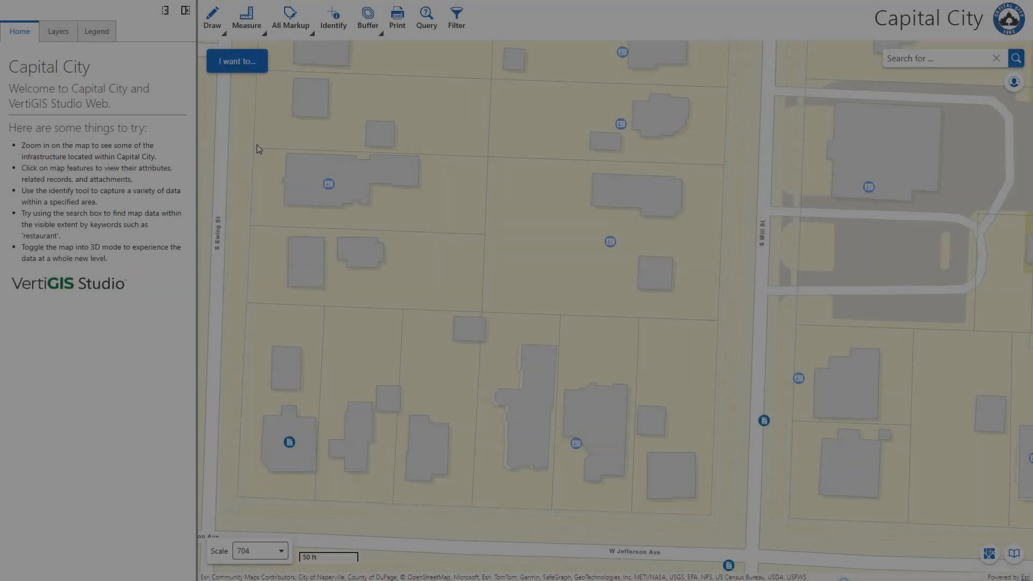
Switch to the Capital City web map, identify the adjoining tax parcels north of W Jefferson Ave, and generate and open their Tax Parcel Report.
click(337, 21)
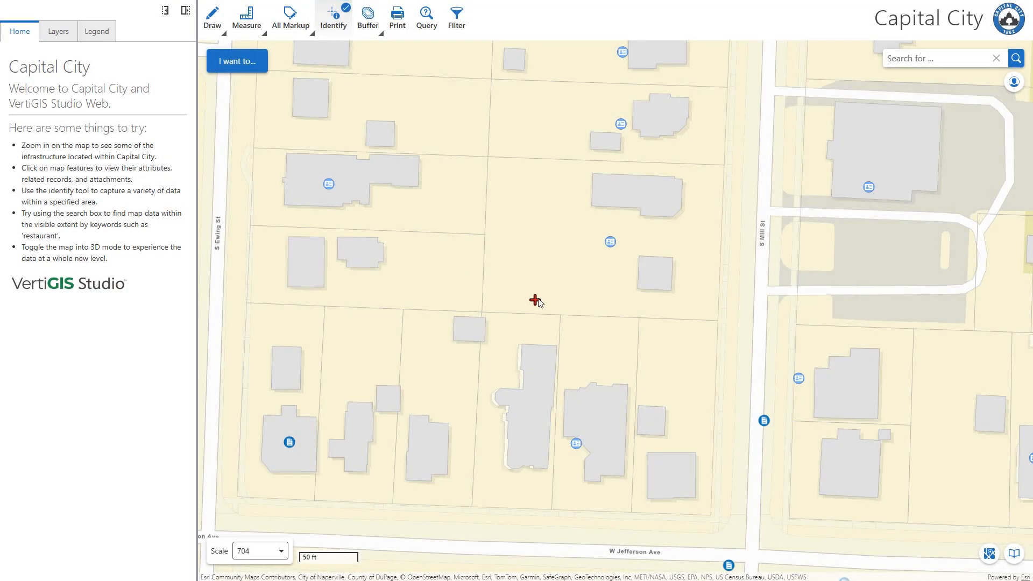
drag(537, 302, 579, 335)
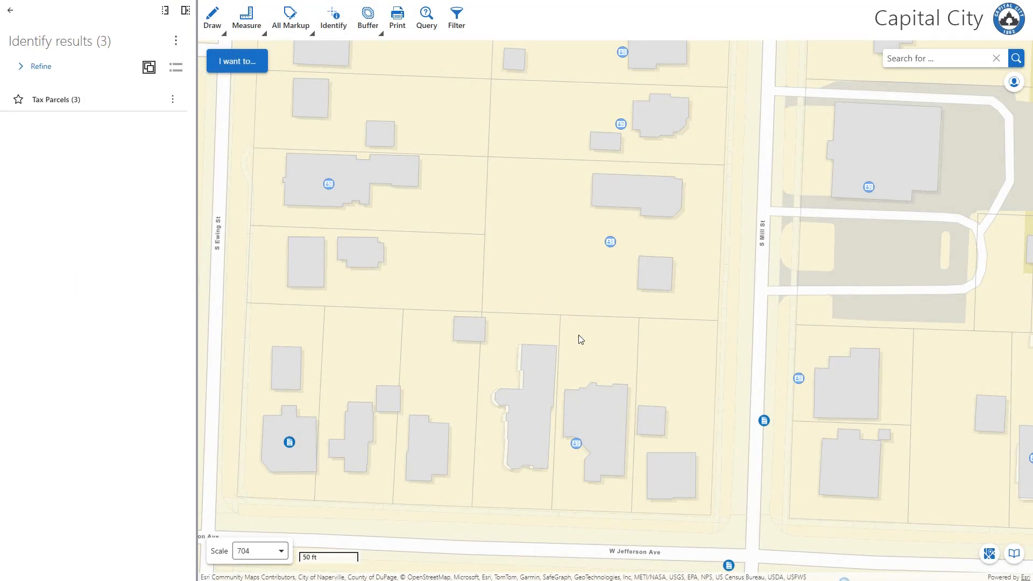
click(172, 99)
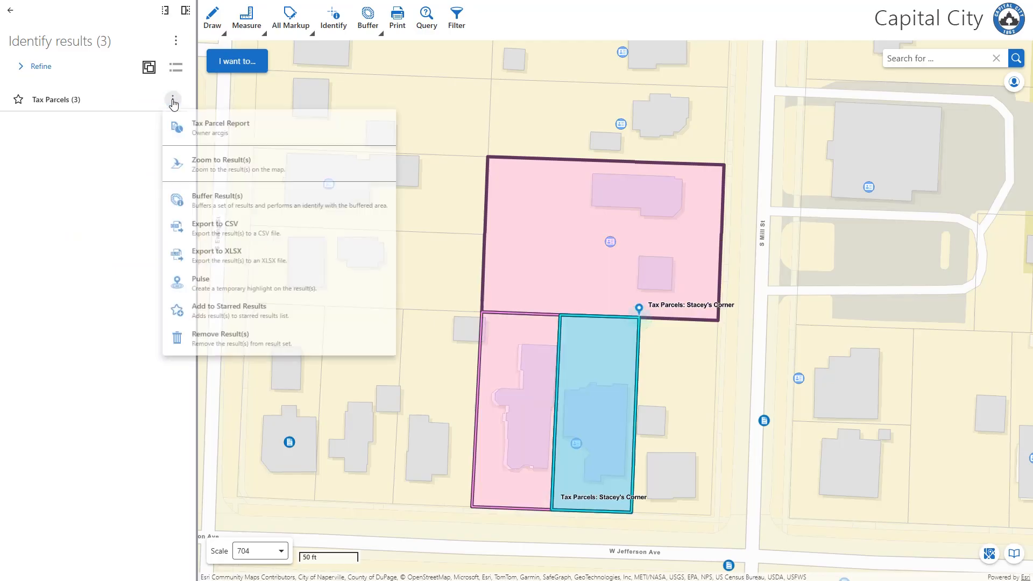
click(210, 133)
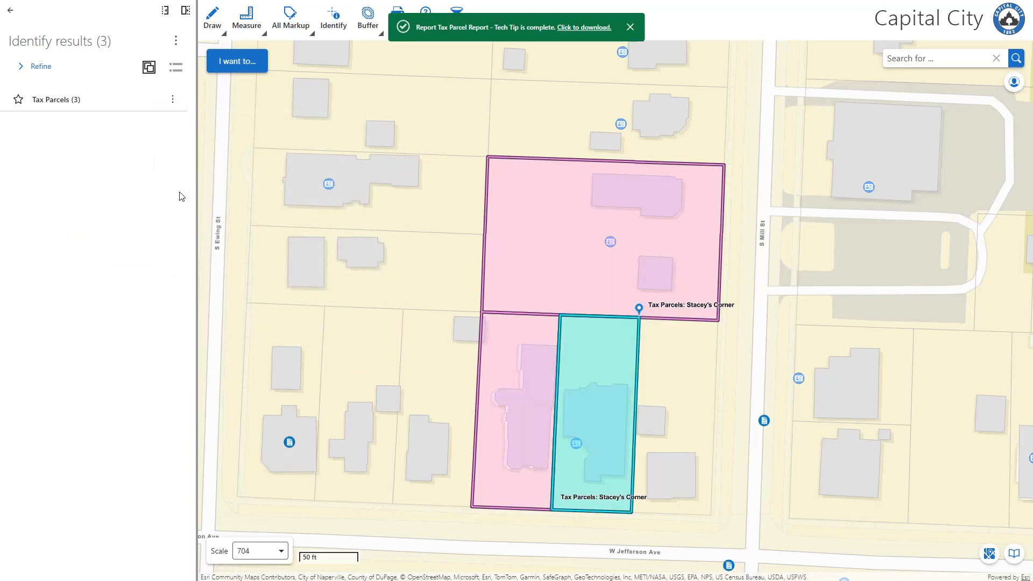
click(582, 27)
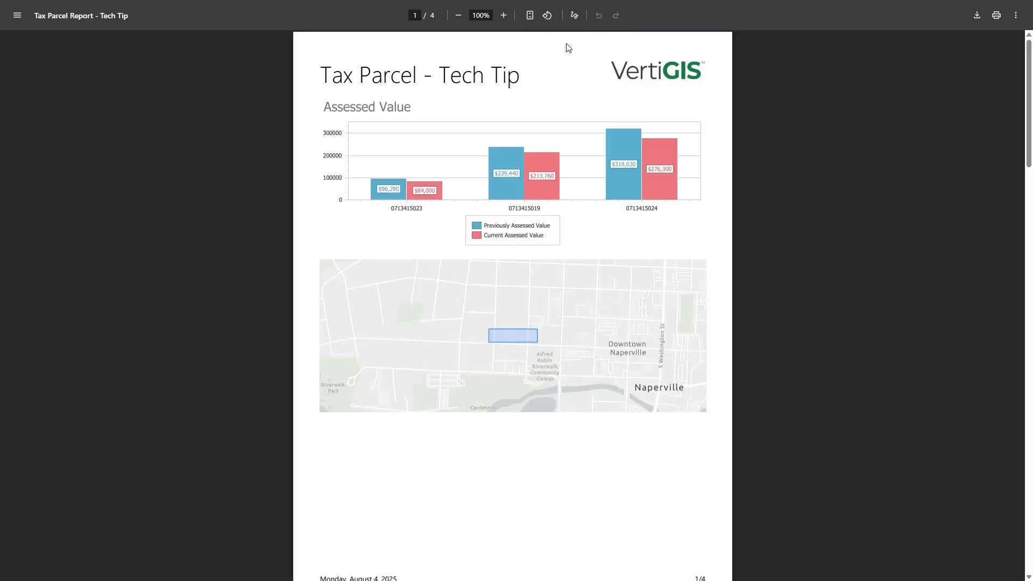
Review the generated report at 125% zoom, examining the title, logo, chart, overview map, parcel detail pages and page footers.
click(504, 15)
click(503, 15)
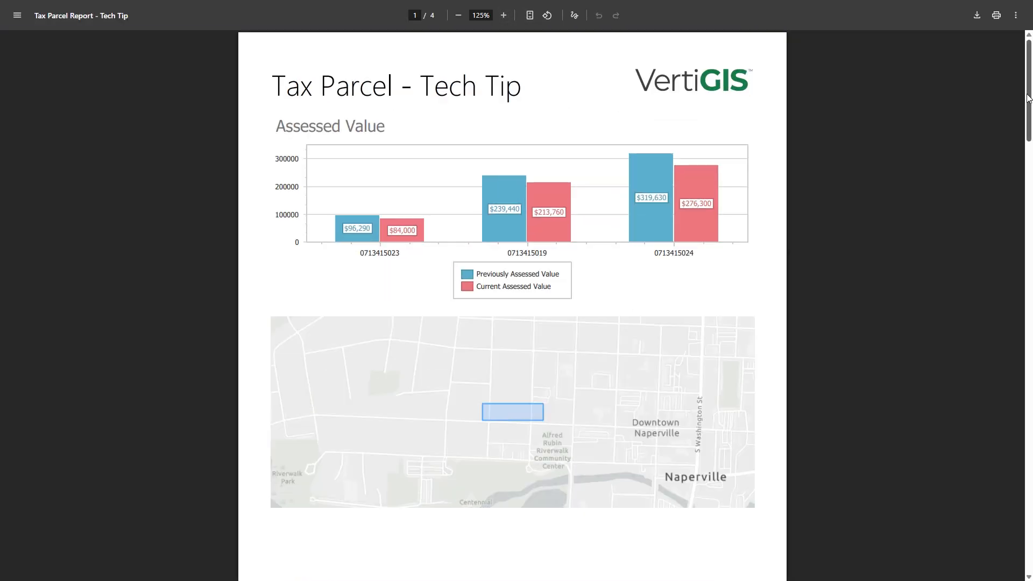
scroll(1029, 98, down, 4)
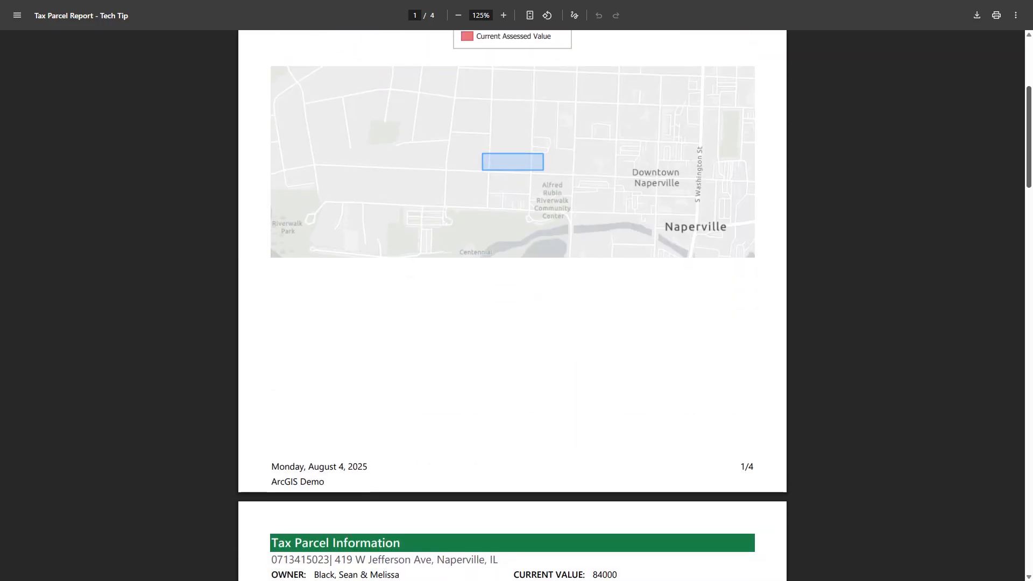
scroll(513, 306, down, 5)
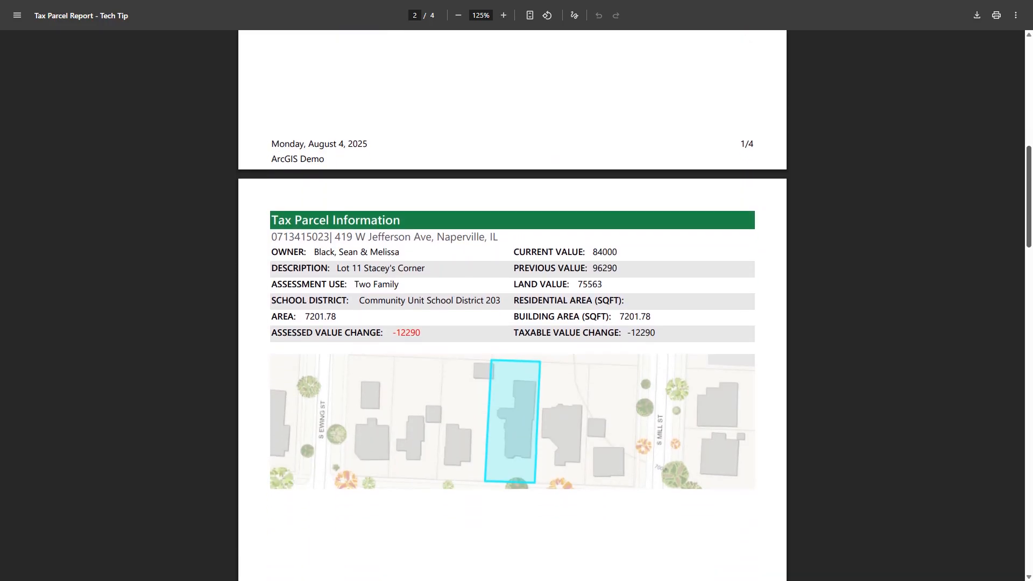
scroll(1031, 337, down, 11)
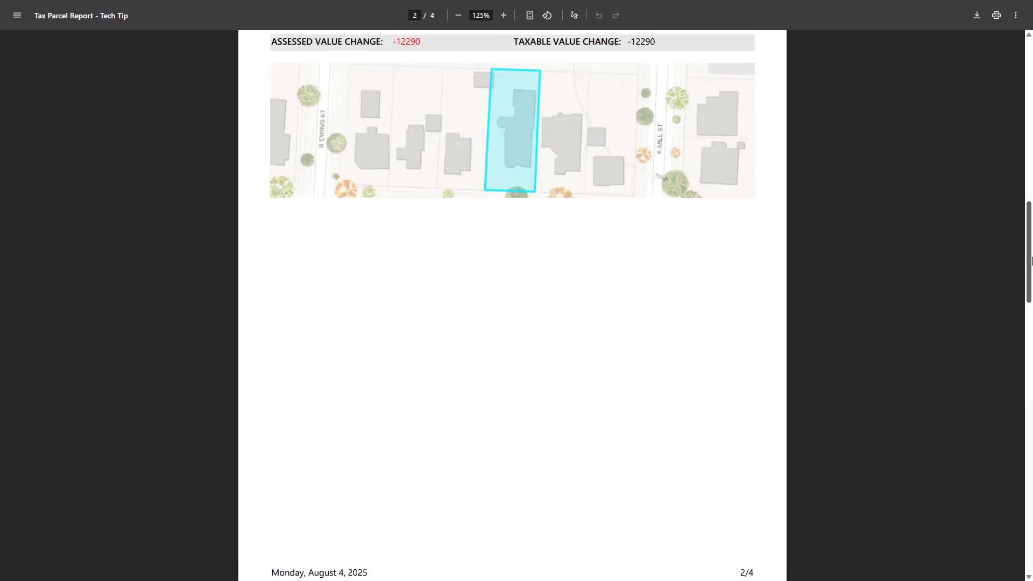
drag(1032, 338, 1022, 545)
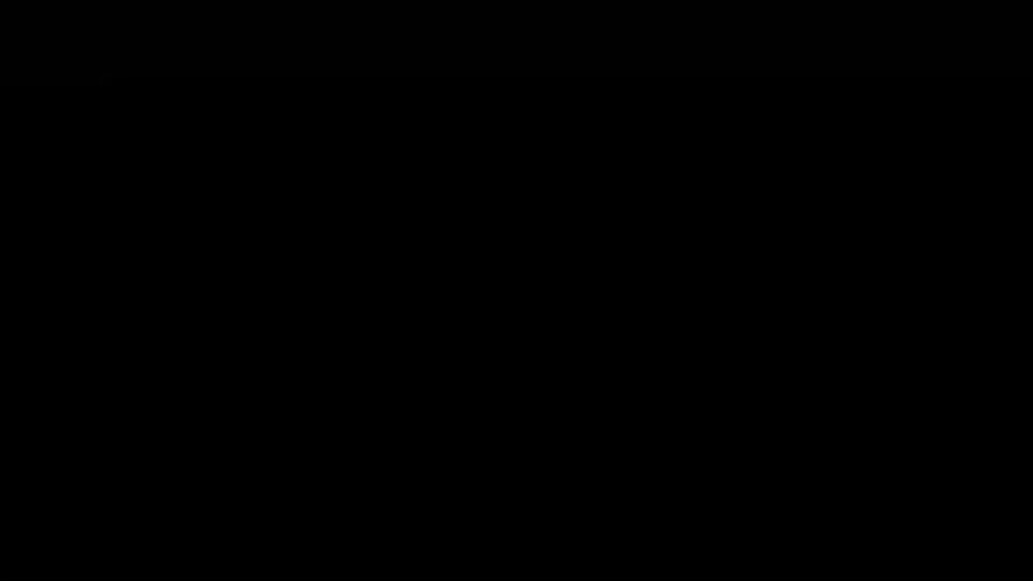